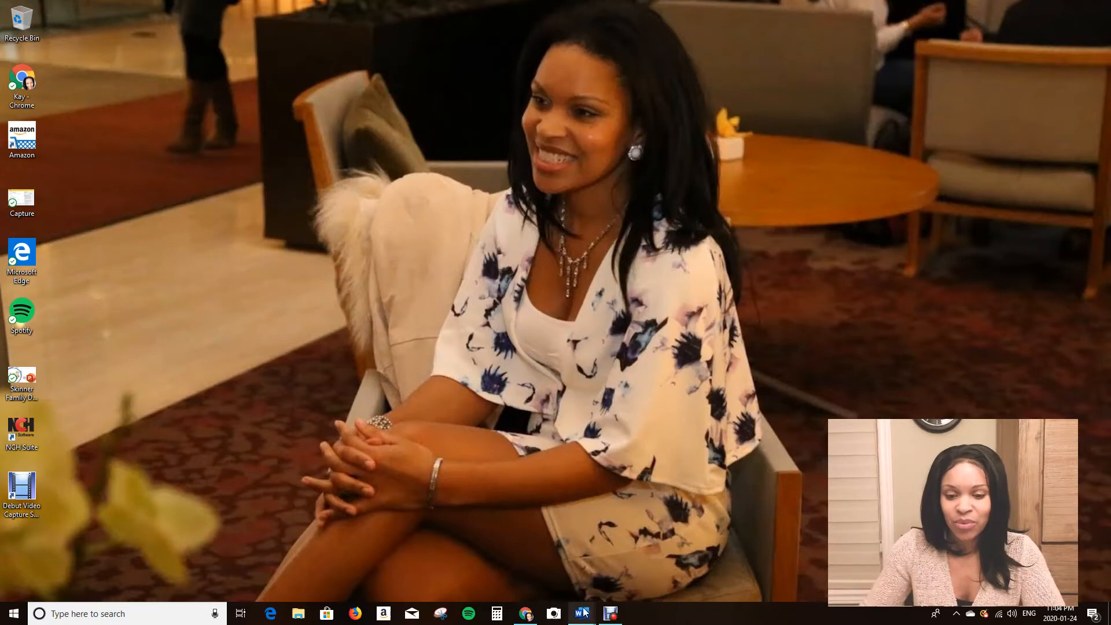
Open Word and create a new blank document.
{"action": "mouse_move", "coordinate": [579, 617]}
{"action": "left_click", "coordinate": [554, 582]}
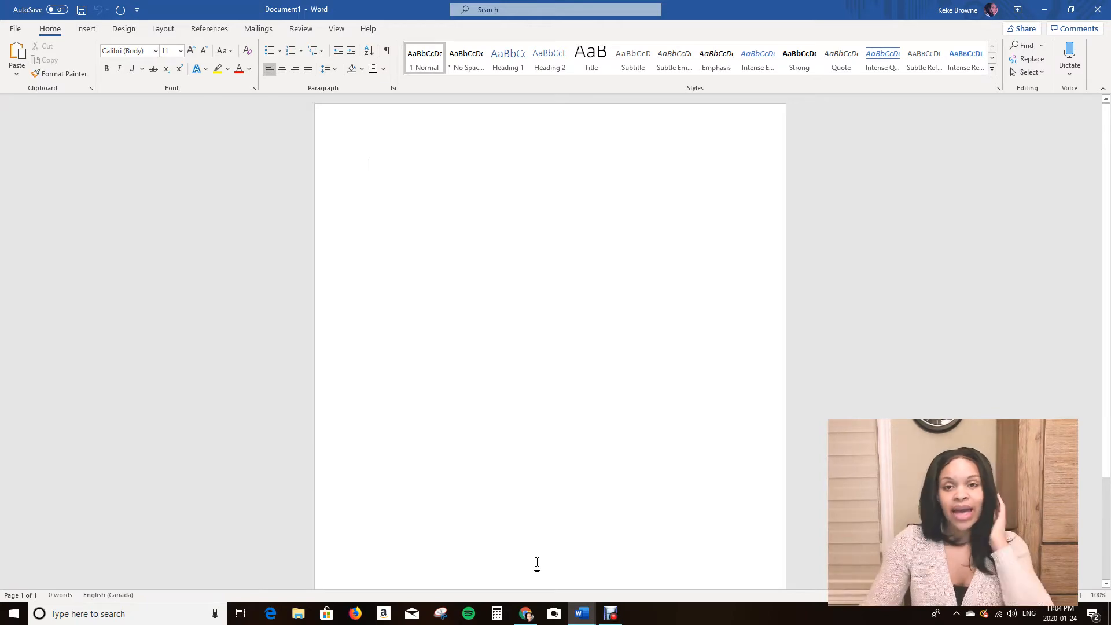
{"action": "left_click", "coordinate": [15, 29]}
{"action": "left_click", "coordinate": [29, 80]}
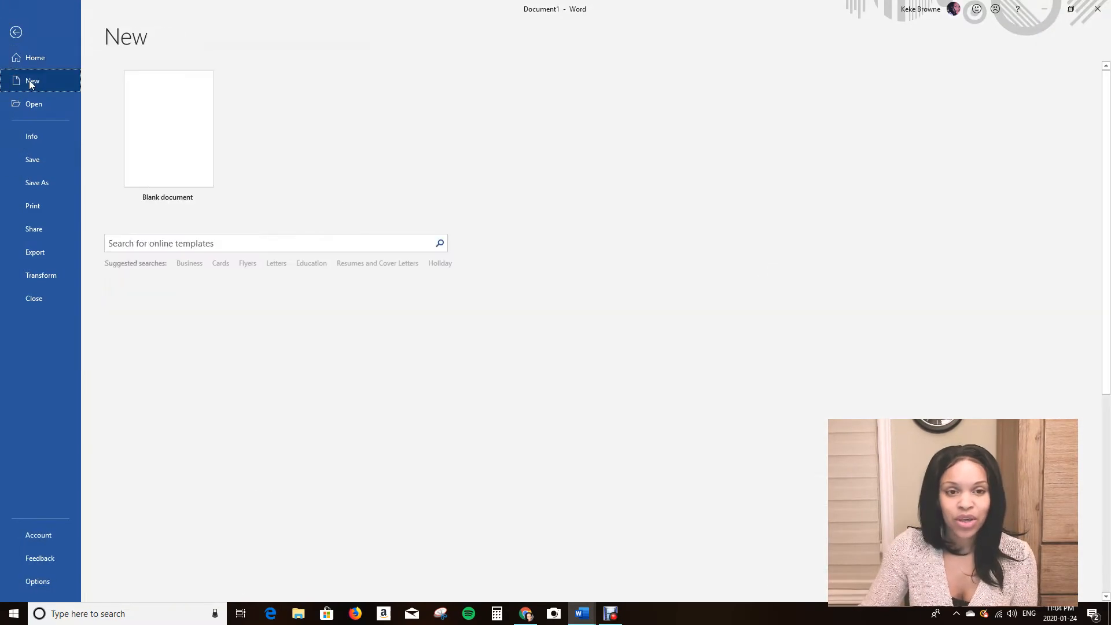
{"action": "left_click", "coordinate": [146, 153]}
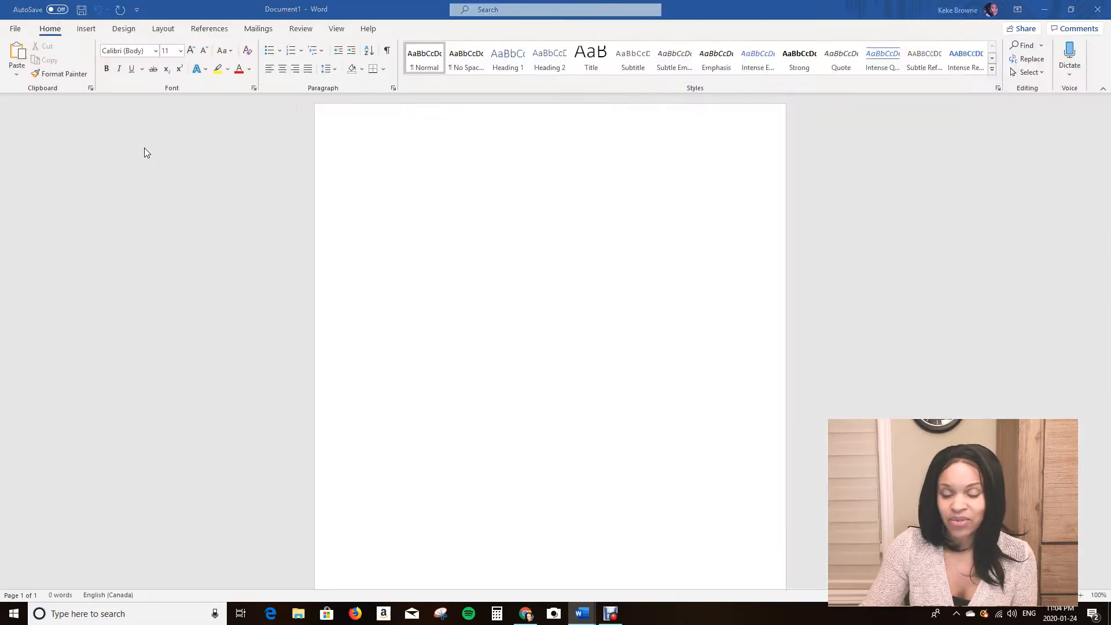
Browse the available document templates in the New screen.
{"action": "left_click", "coordinate": [15, 29]}
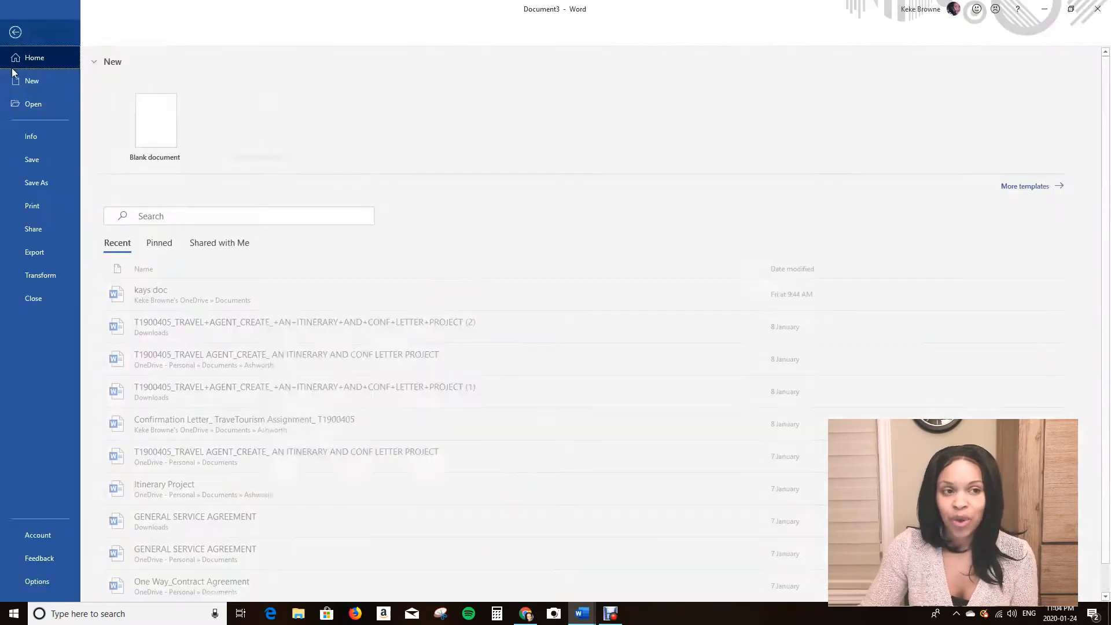
{"action": "left_click", "coordinate": [29, 79]}
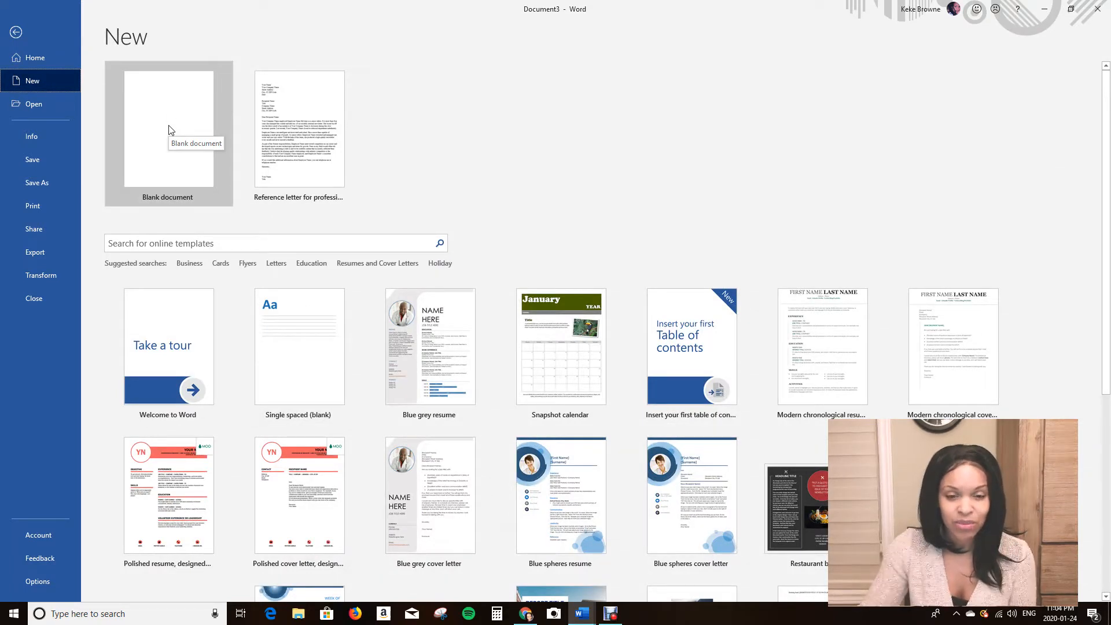
{"action": "scroll", "coordinate": [483, 397], "scroll_direction": "down", "scroll_amount": 2}
{"action": "scroll", "coordinate": [499, 397], "scroll_direction": "down", "scroll_amount": 5}
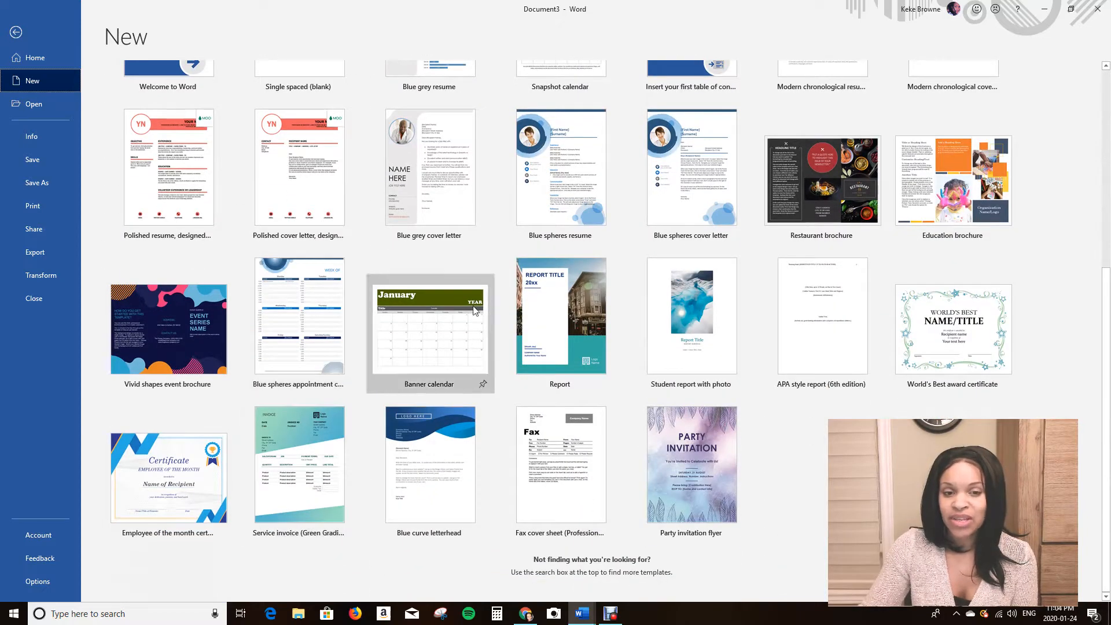
{"action": "scroll", "coordinate": [807, 325], "scroll_direction": "up", "scroll_amount": 3}
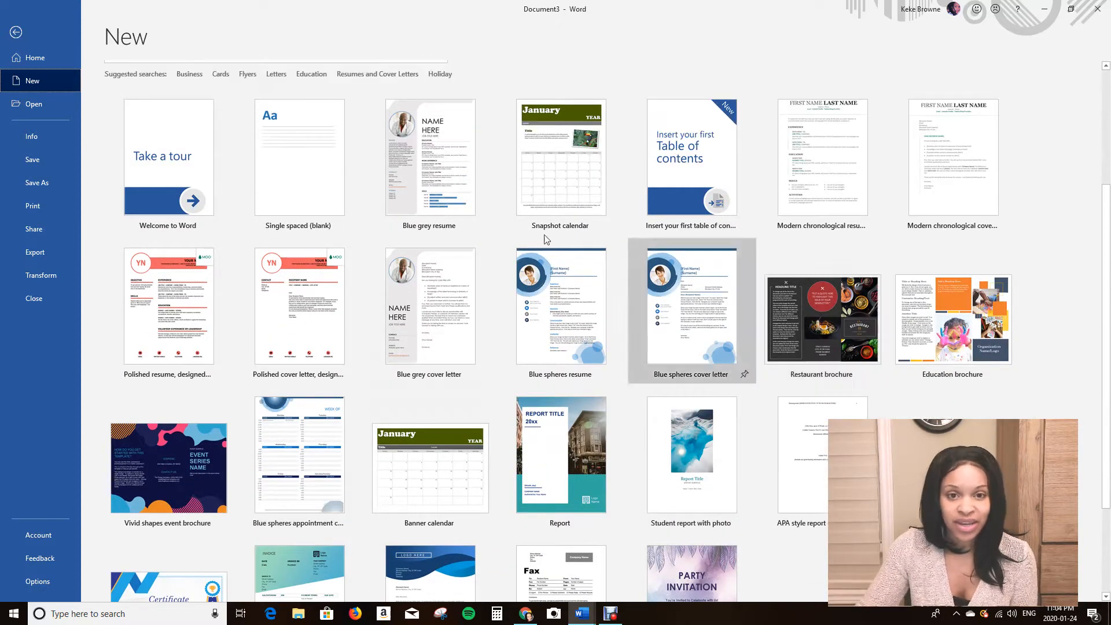
{"action": "scroll", "coordinate": [429, 324], "scroll_direction": "up", "scroll_amount": 4}
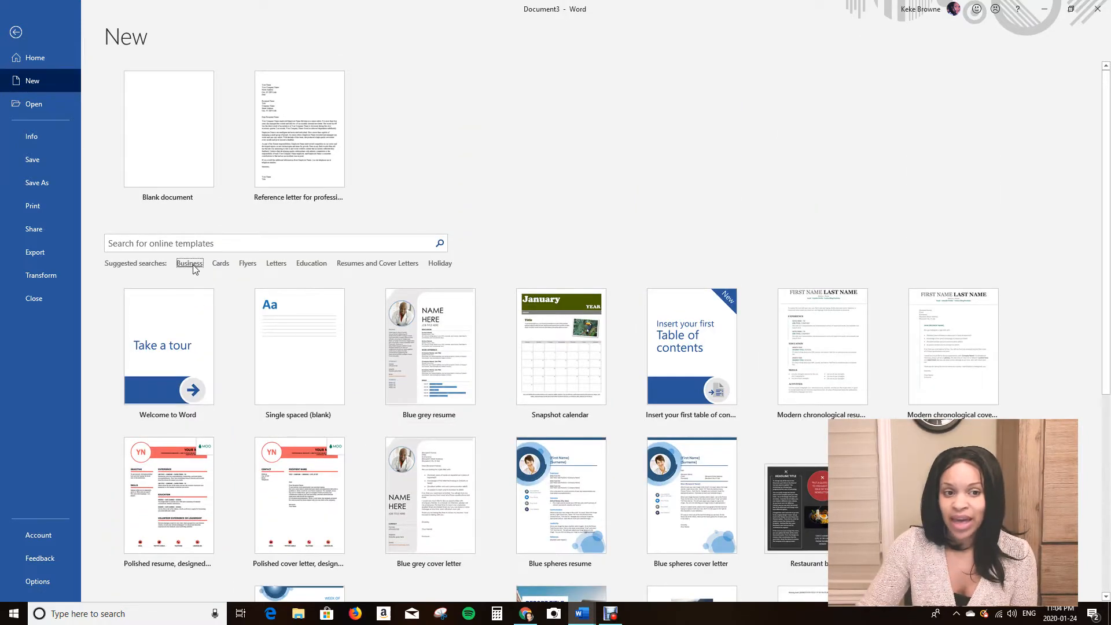
Search the online templates for Business letter.
{"action": "left_click", "coordinate": [190, 263]}
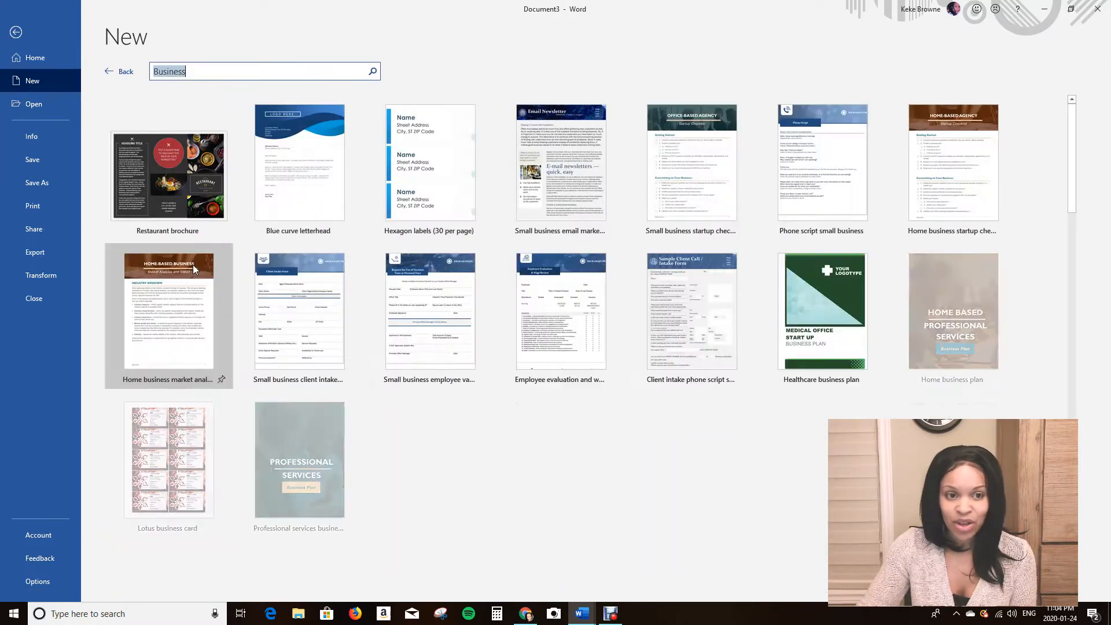
{"action": "left_click", "coordinate": [207, 74]}
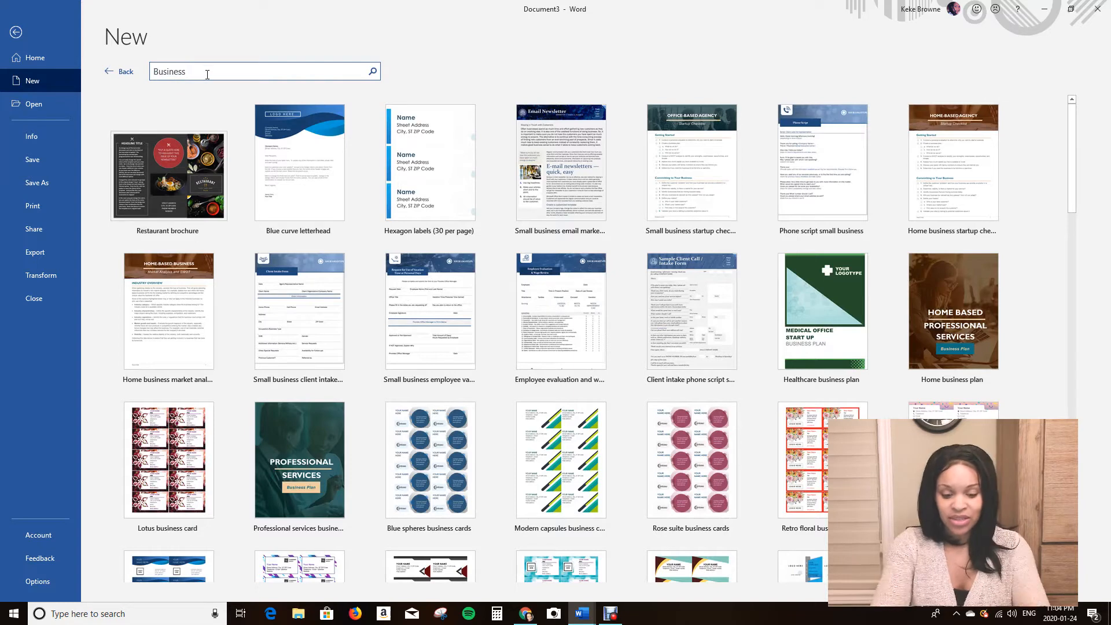
{"action": "type", "text": "letter"}
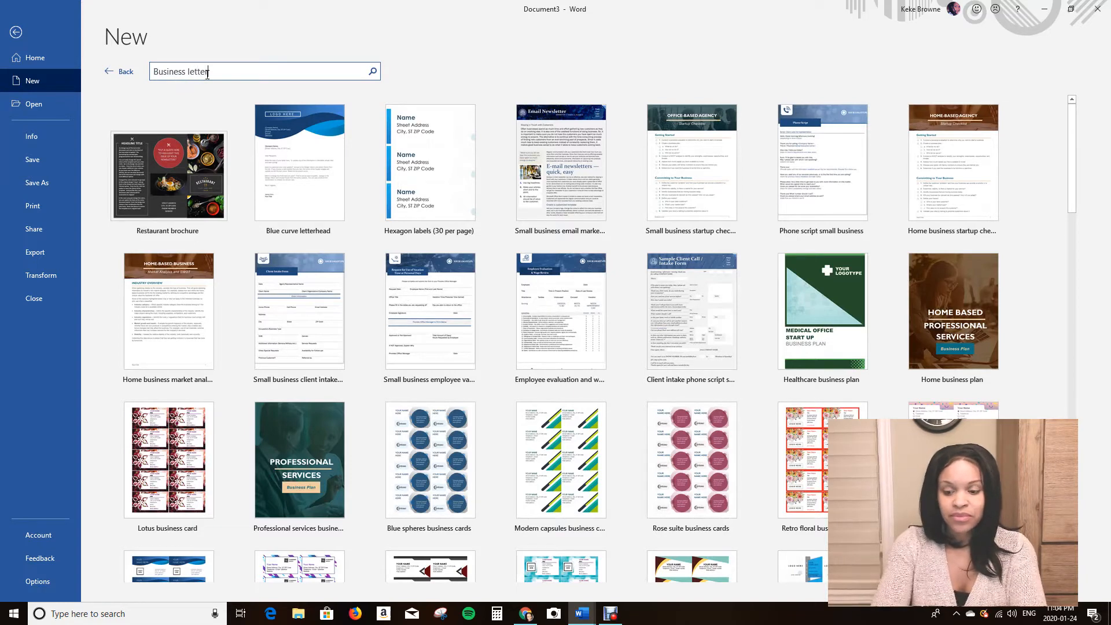
{"action": "key", "text": "Return"}
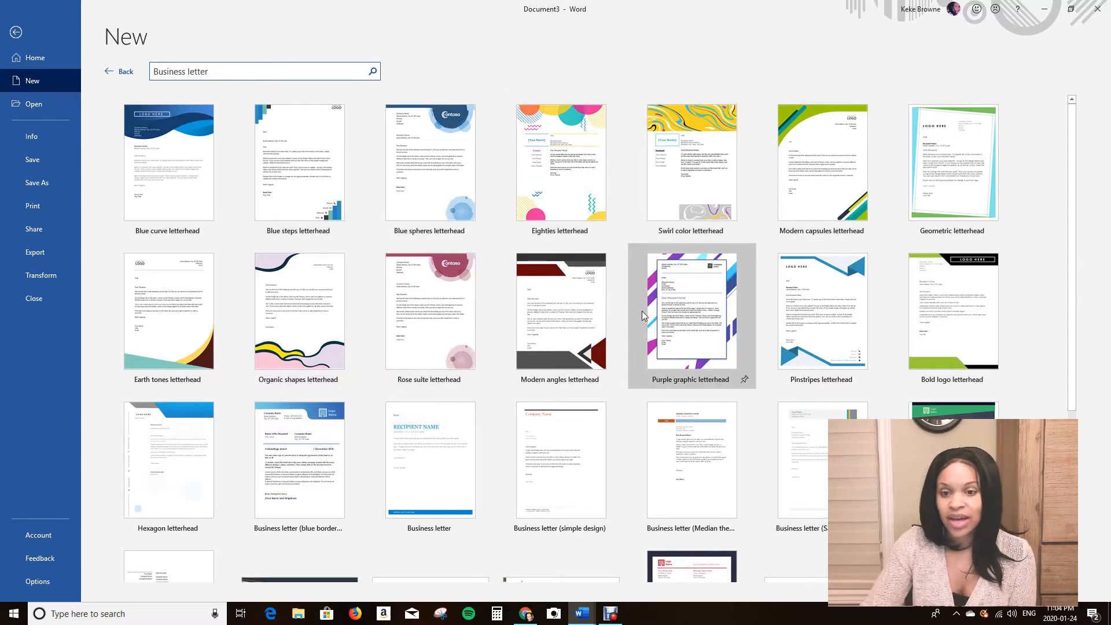
Create a document from the Reference letter for professional employee template.
{"action": "scroll", "coordinate": [639, 326], "scroll_direction": "down", "scroll_amount": 1}
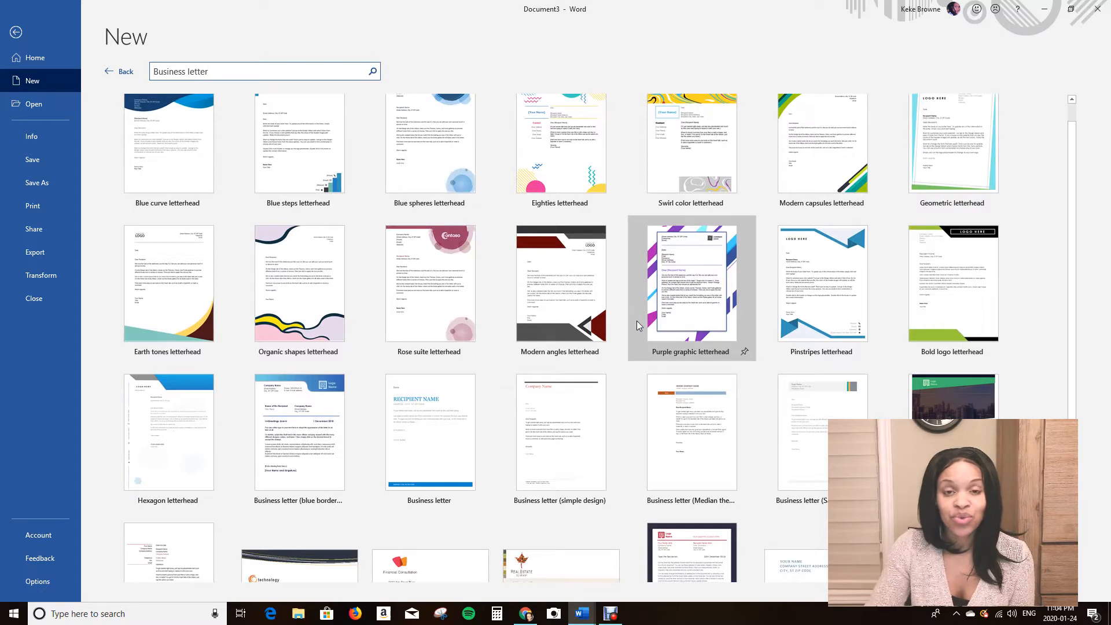
{"action": "scroll", "coordinate": [636, 321], "scroll_direction": "down", "scroll_amount": 3}
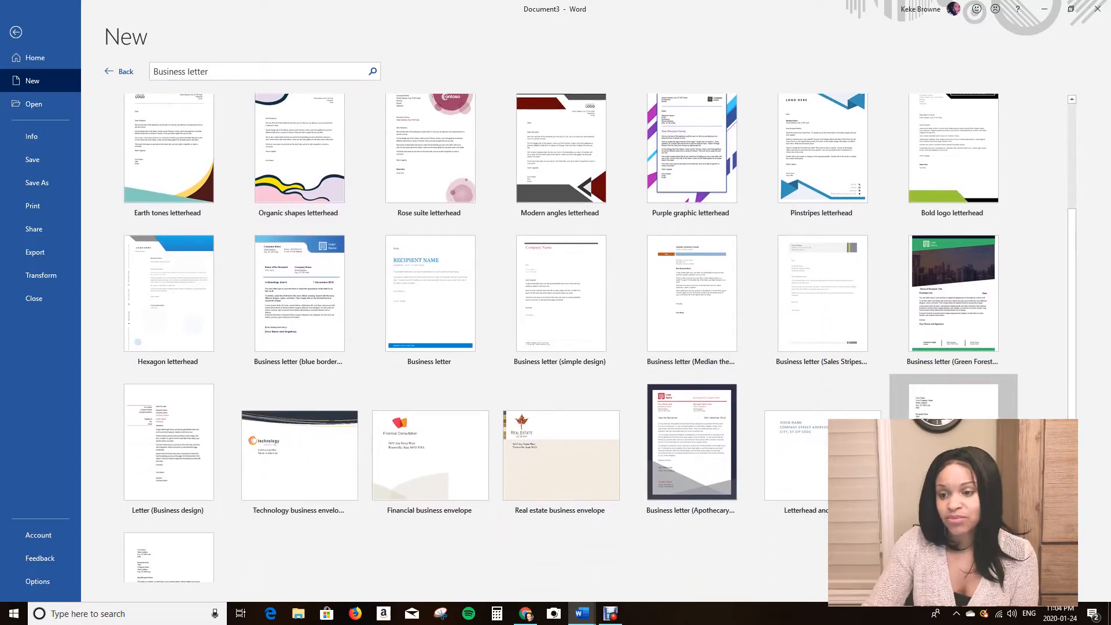
{"action": "left_click", "coordinate": [952, 457]}
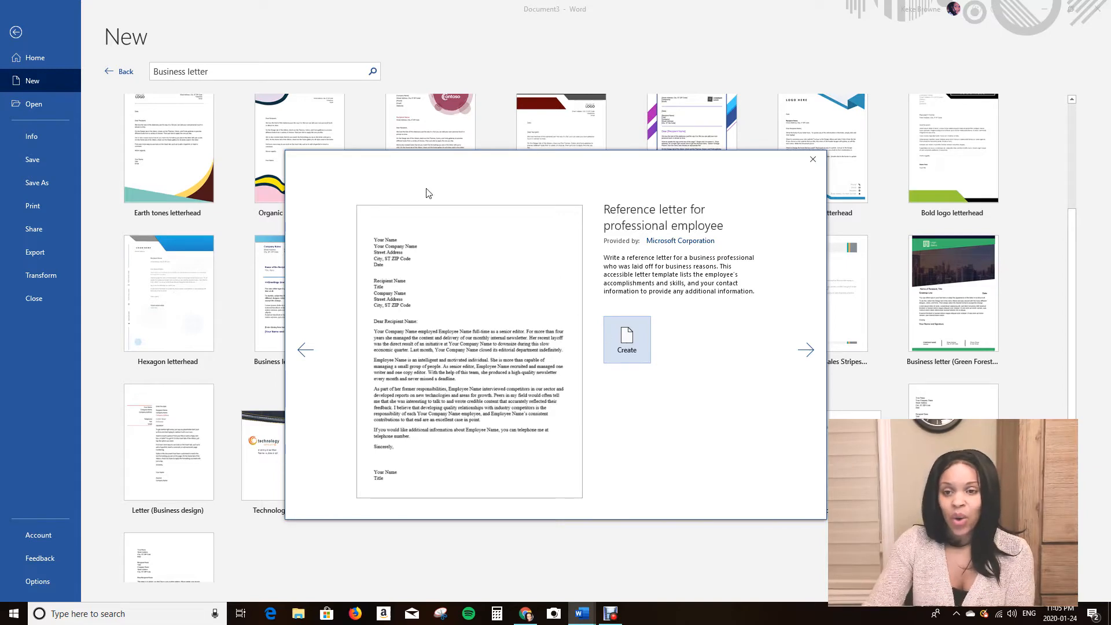
{"action": "left_click", "coordinate": [633, 352]}
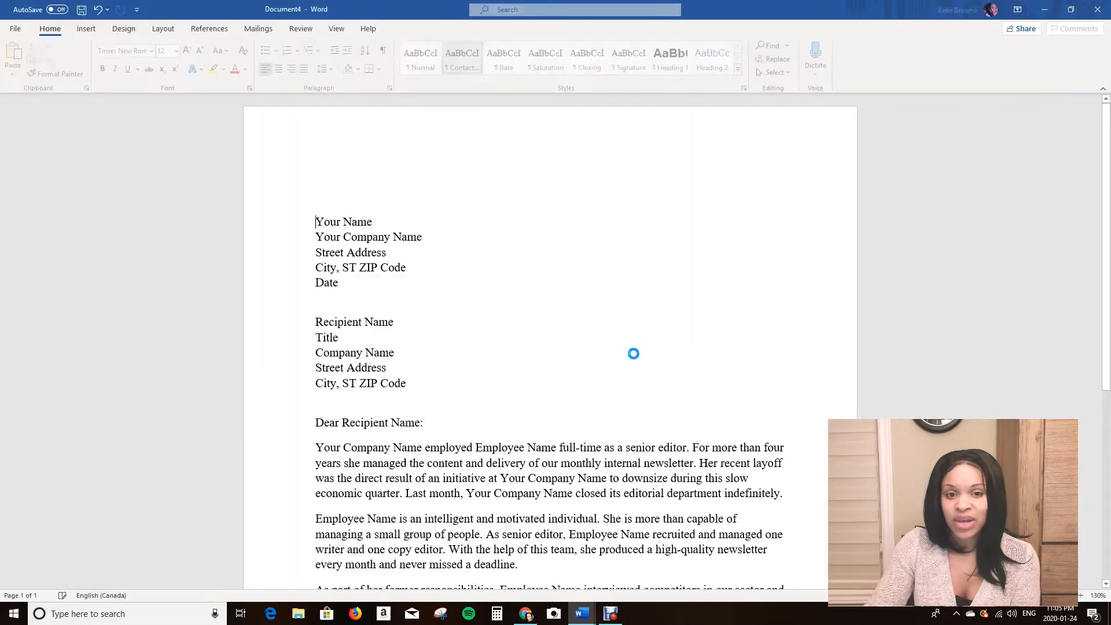
Examine the template letter's layout at different zoom levels.
{"action": "scroll", "coordinate": [450, 322], "scroll_direction": "down", "scroll_amount": 5}
{"action": "scroll", "coordinate": [450, 322], "scroll_direction": "up", "scroll_amount": 4}
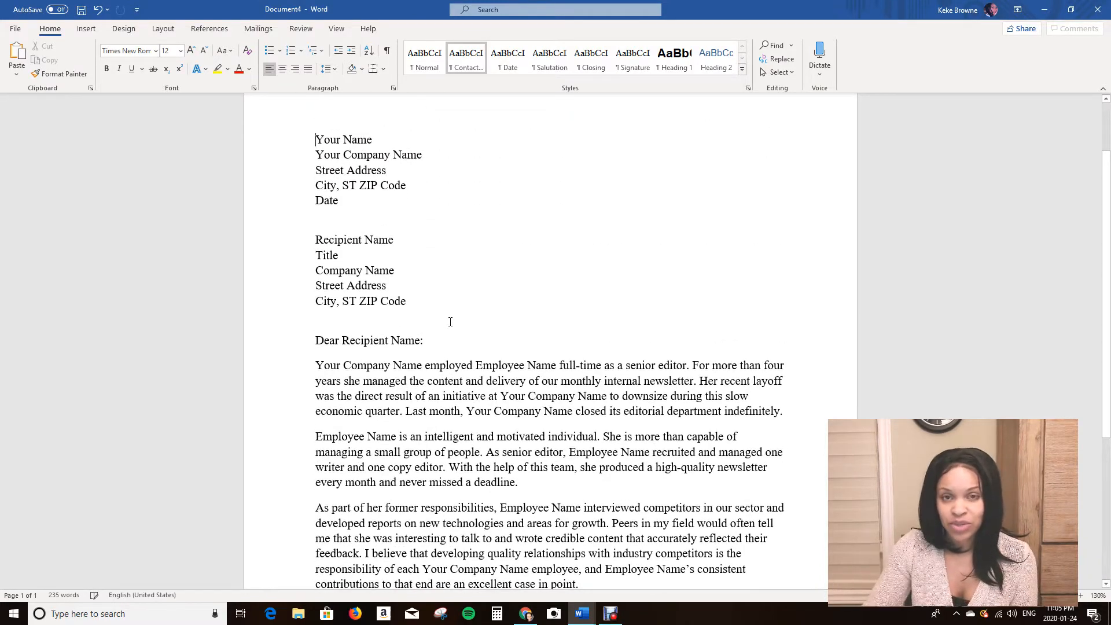
{"action": "scroll", "coordinate": [493, 286], "scroll_direction": "up", "scroll_amount": 2}
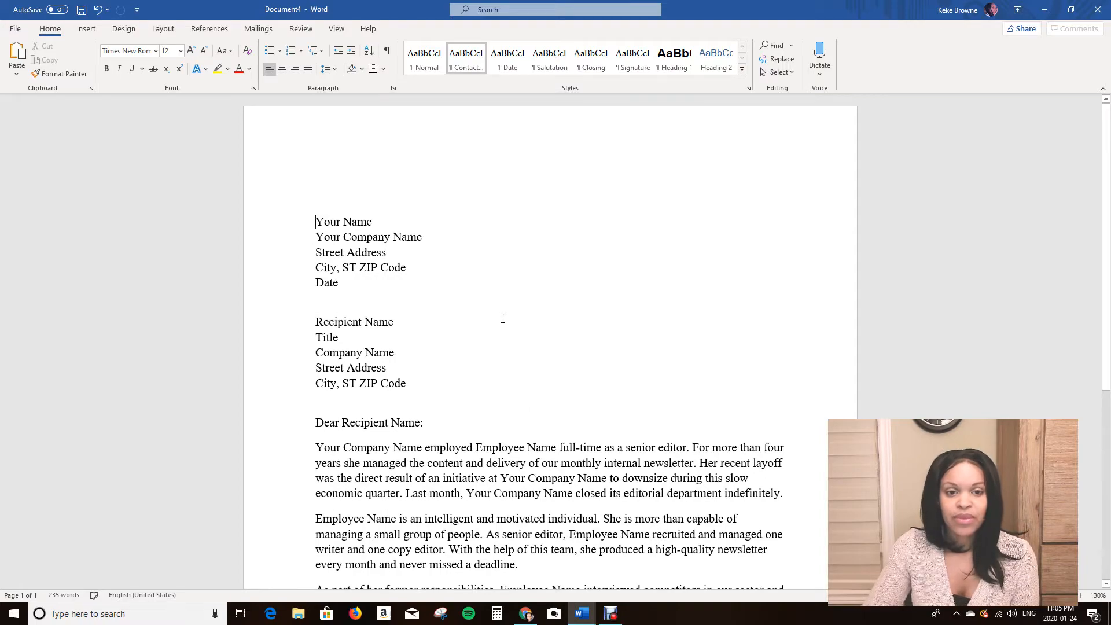
{"action": "scroll", "coordinate": [495, 357], "scroll_direction": "down", "scroll_amount": 5}
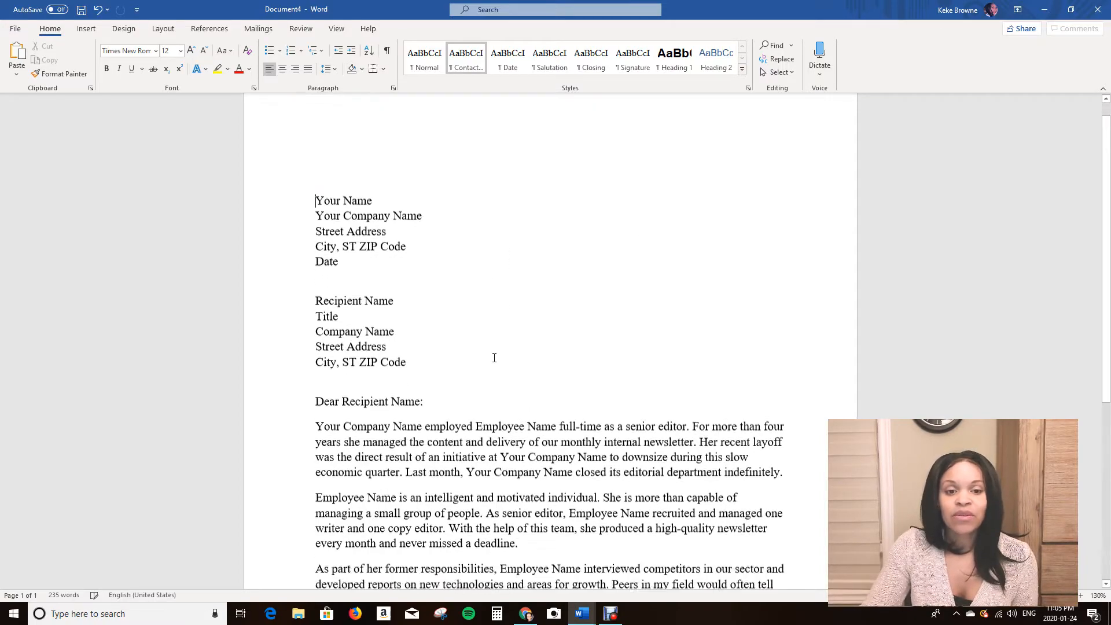
{"action": "scroll", "coordinate": [469, 291], "scroll_direction": "up", "scroll_amount": 2}
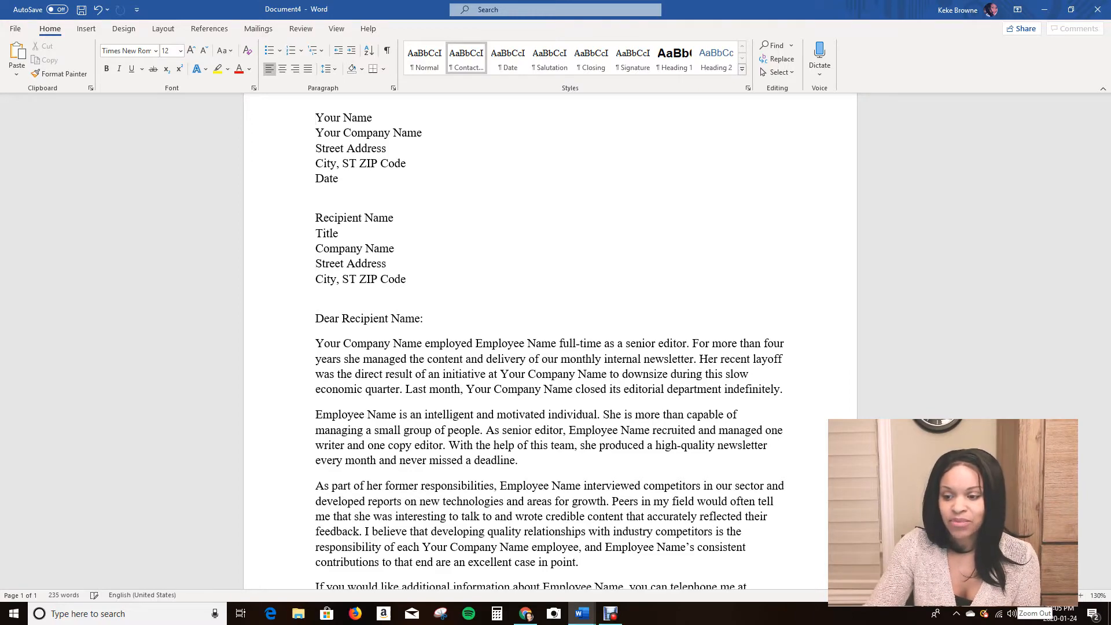
{"action": "left_click", "coordinate": [1016, 596]}
{"action": "left_click", "coordinate": [1016, 596]}
{"action": "left_click", "coordinate": [1016, 596]}
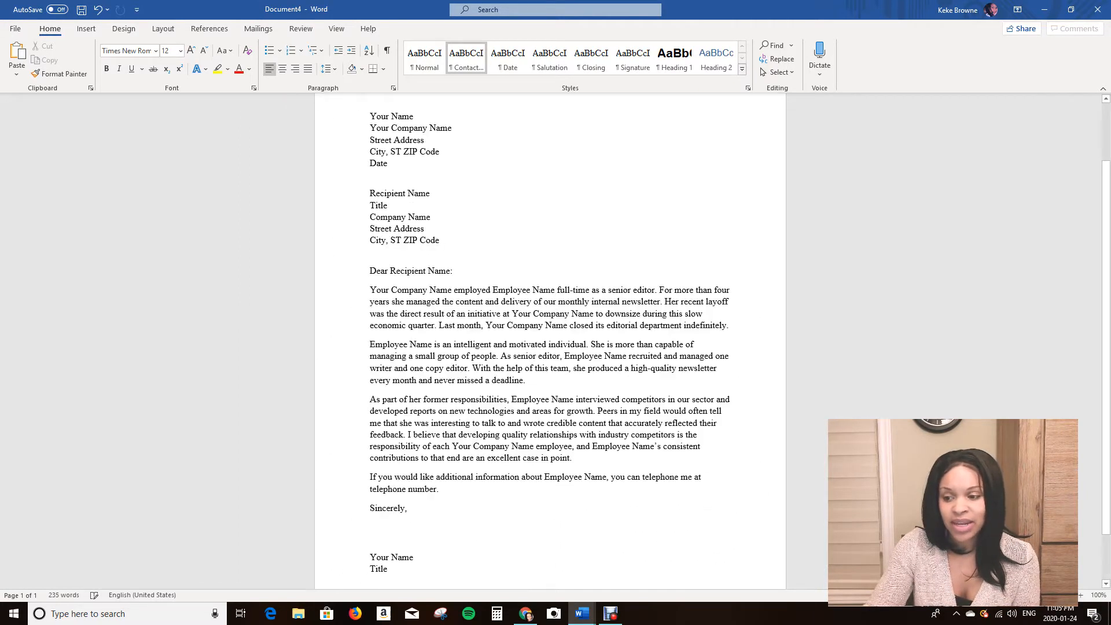
{"action": "left_click", "coordinate": [1081, 596]}
{"action": "left_click", "coordinate": [1081, 596]}
{"action": "left_click", "coordinate": [1081, 596]}
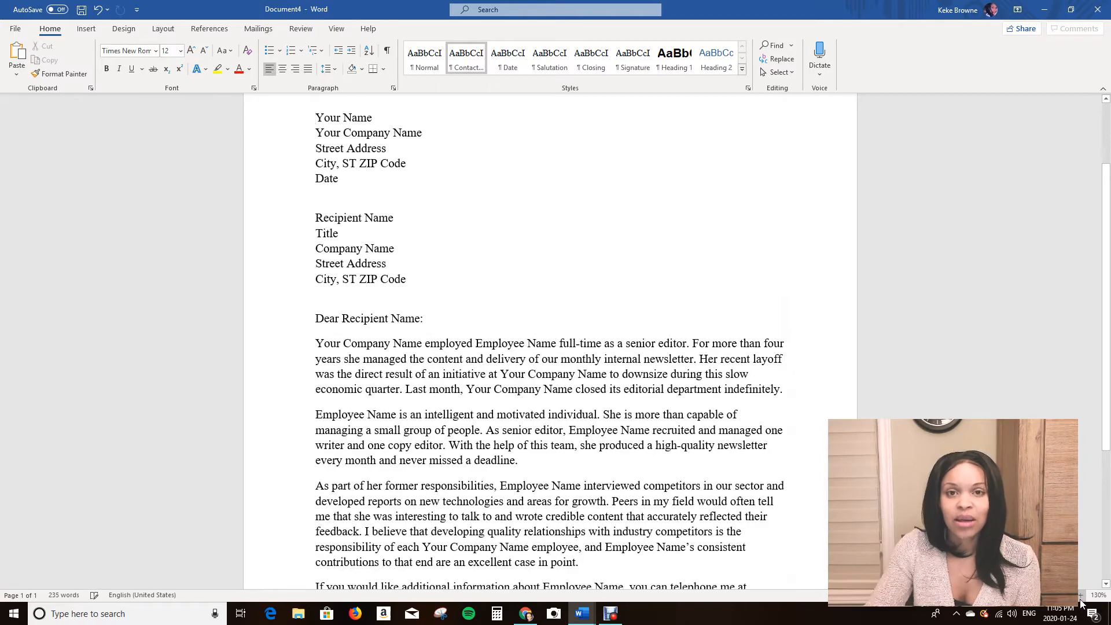
{"action": "left_click", "coordinate": [1016, 596]}
{"action": "left_click", "coordinate": [1016, 596]}
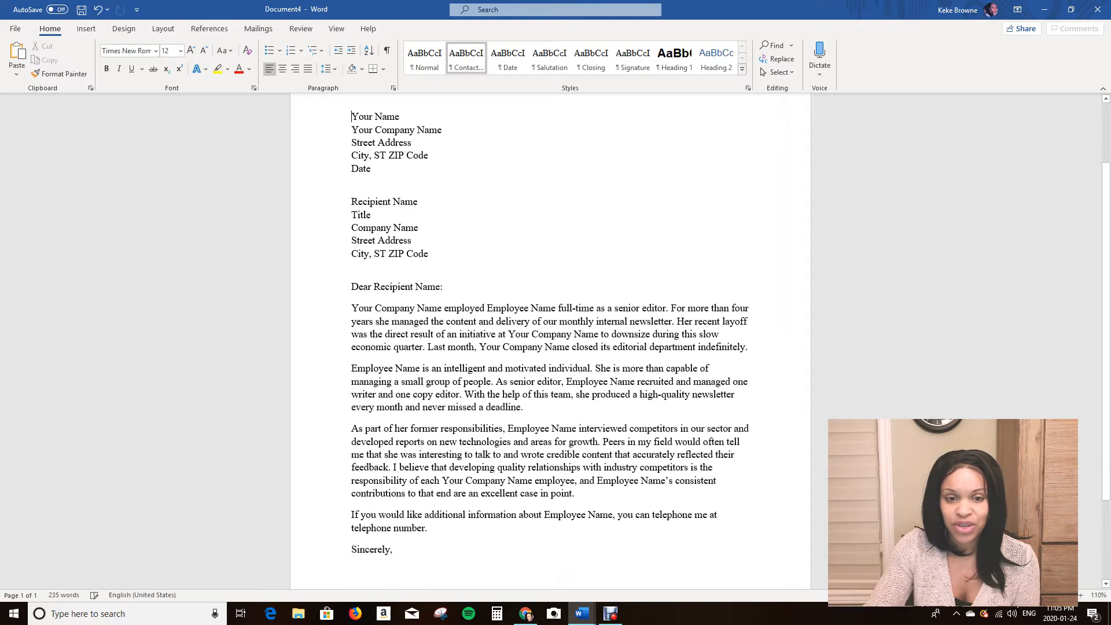
{"action": "left_click", "coordinate": [1016, 596]}
{"action": "left_click", "coordinate": [1016, 596]}
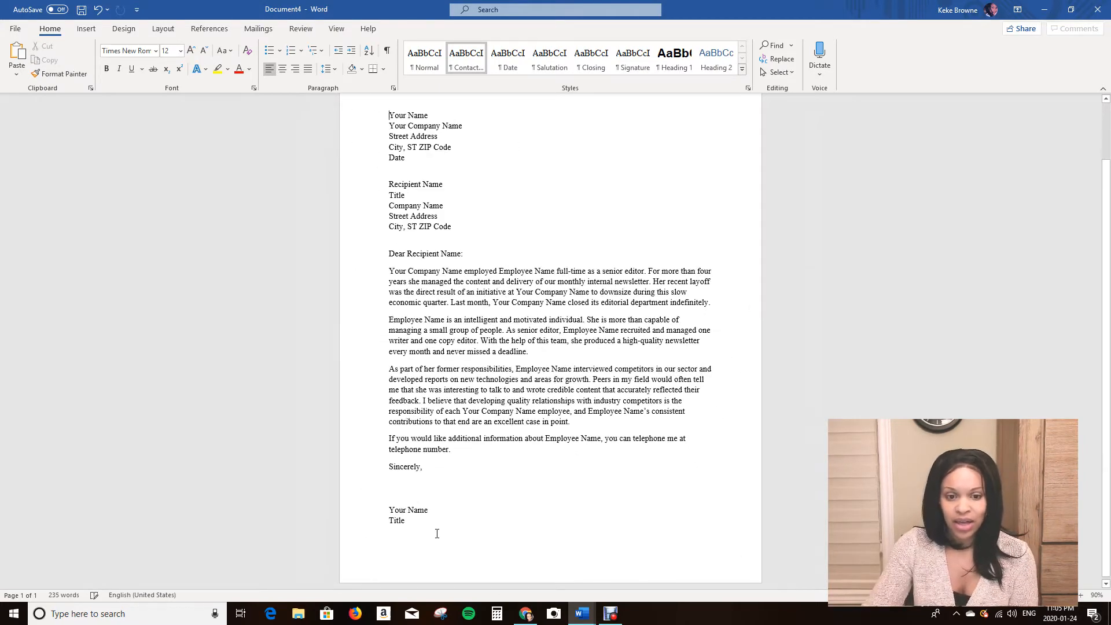
{"action": "left_click", "coordinate": [1080, 595]}
{"action": "left_click", "coordinate": [1080, 596]}
{"action": "left_click", "coordinate": [1081, 596]}
{"action": "left_click", "coordinate": [1081, 595]}
{"action": "left_click", "coordinate": [1081, 595]}
{"action": "left_click", "coordinate": [1081, 596]}
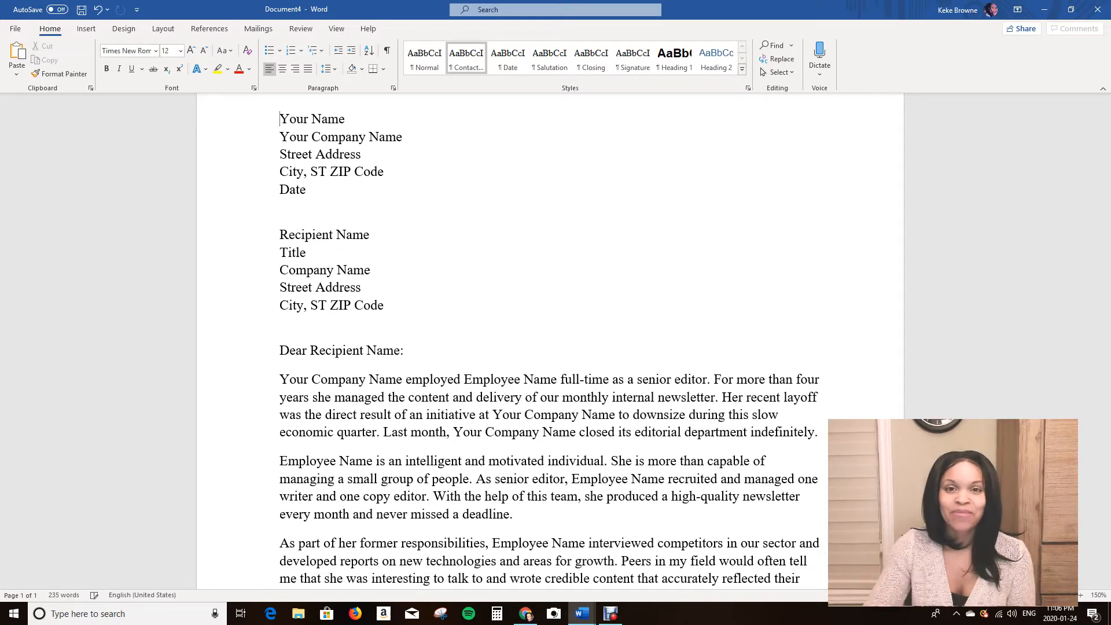
{"action": "left_click", "coordinate": [1016, 596]}
{"action": "left_click", "coordinate": [1016, 596]}
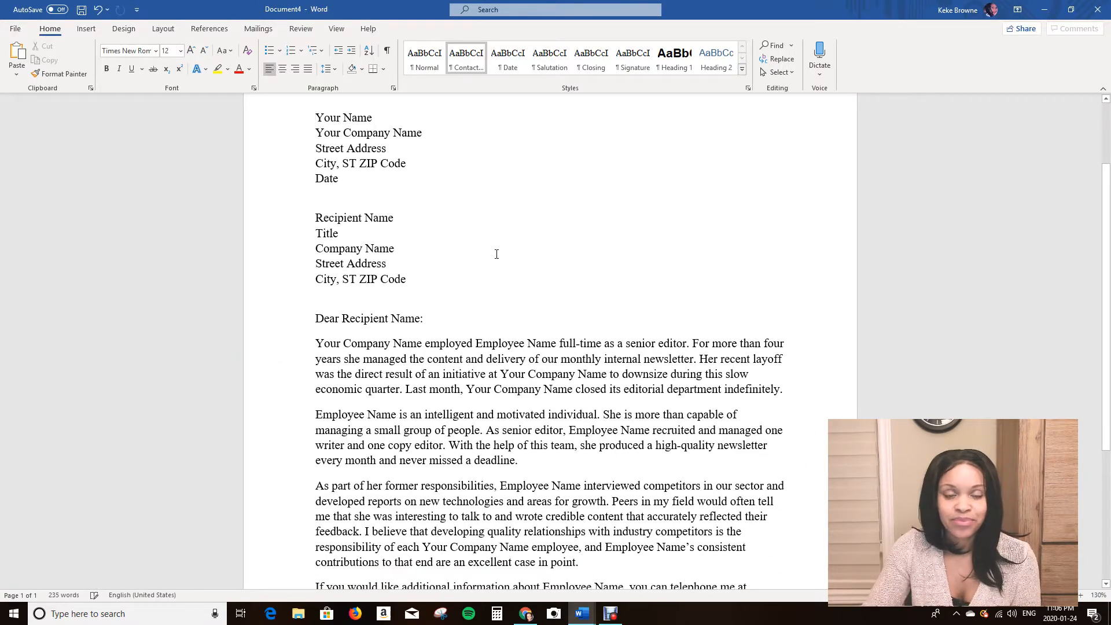
Insert three blank lines between the sender's City, ST ZIP Code line and the Date line.
{"action": "scroll", "coordinate": [504, 253], "scroll_direction": "up", "scroll_amount": 2}
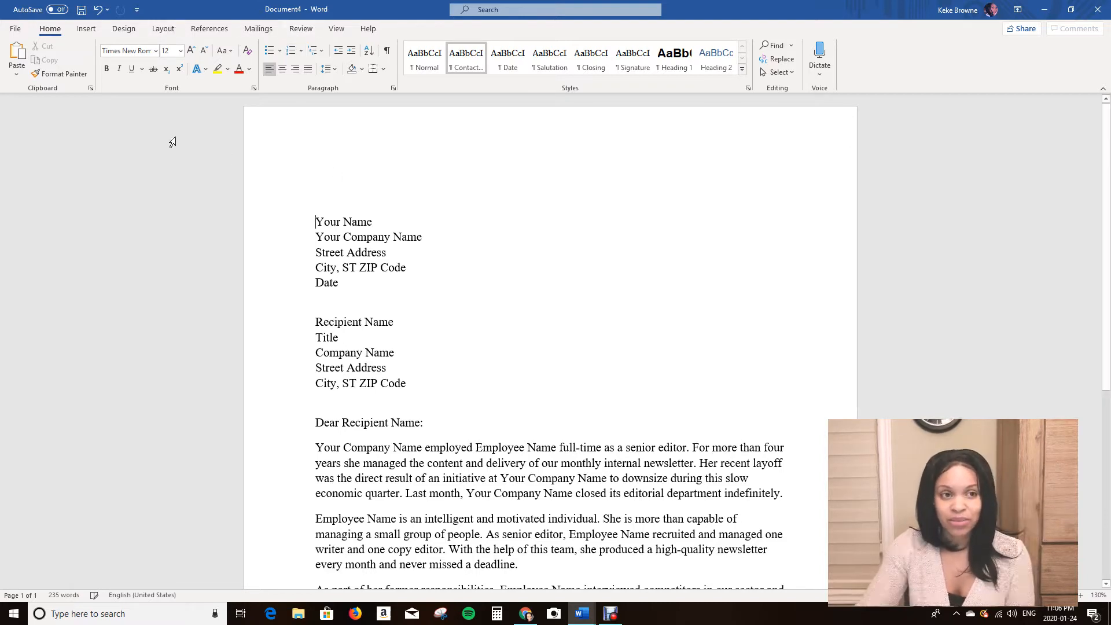
{"action": "scroll", "coordinate": [451, 327], "scroll_direction": "down", "scroll_amount": 1}
{"action": "scroll", "coordinate": [450, 328], "scroll_direction": "down", "scroll_amount": 3}
{"action": "scroll", "coordinate": [376, 313], "scroll_direction": "up", "scroll_amount": 4}
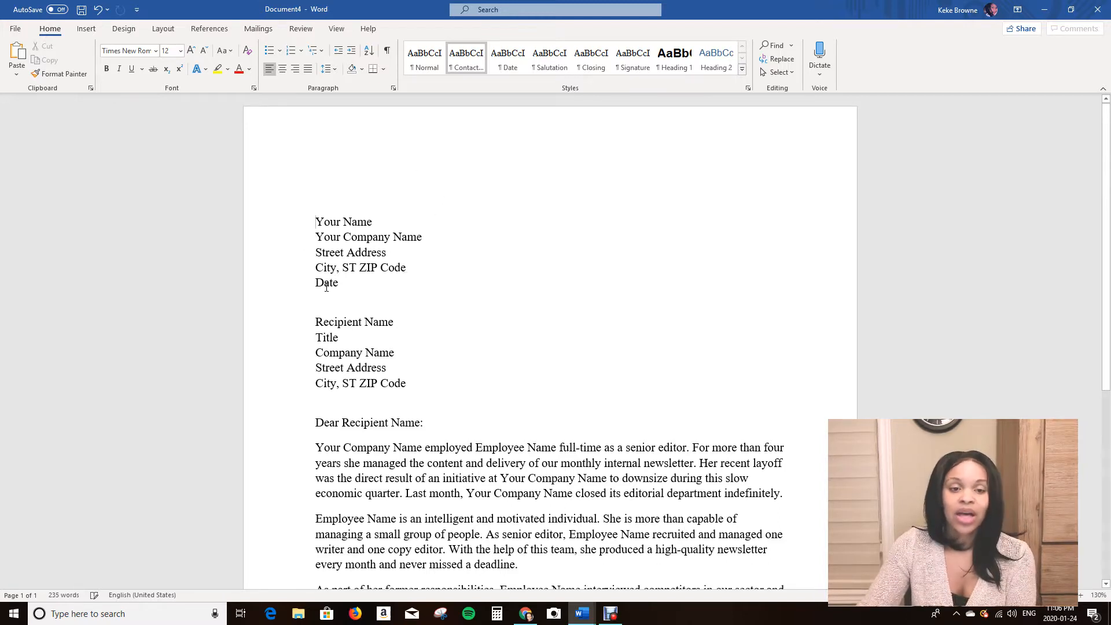
{"action": "triple_click", "coordinate": [405, 269]}
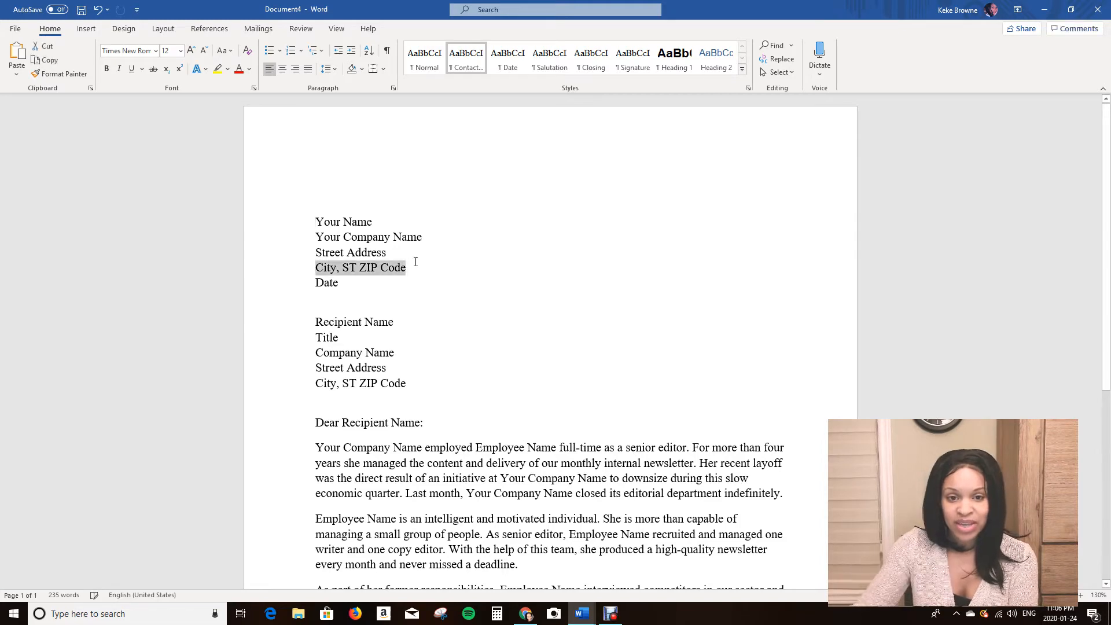
{"action": "left_click", "coordinate": [415, 261]}
{"action": "key", "text": "Return"}
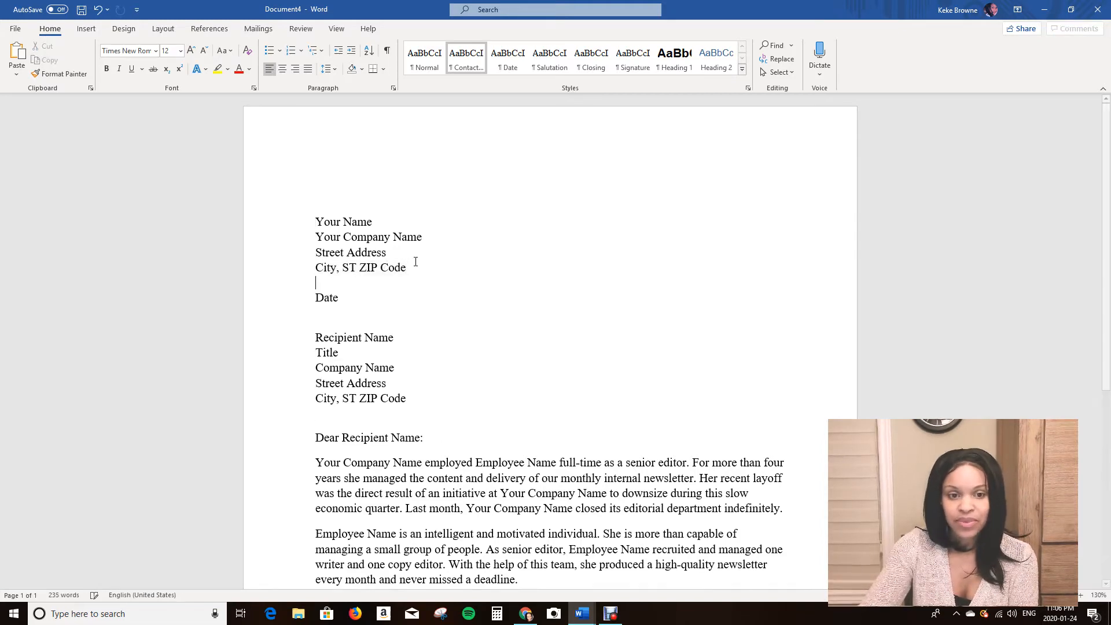
{"action": "key", "text": "Return"}
{"action": "key", "text": "Return"}
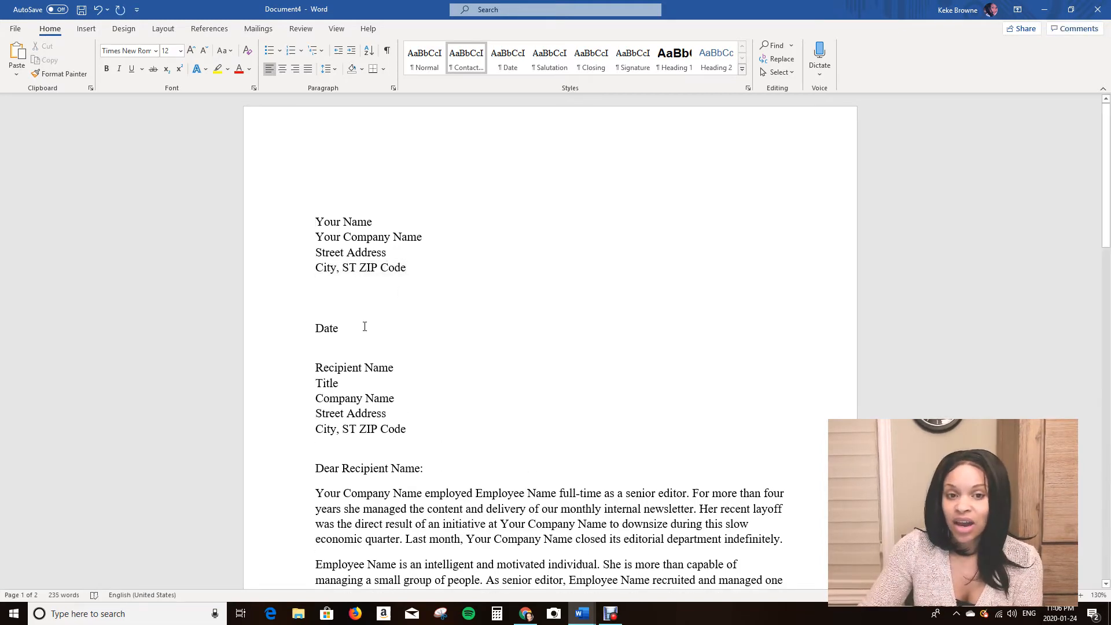
Remove the space after the Date paragraph so it sits directly above the recipient block.
{"action": "scroll", "coordinate": [365, 327], "scroll_direction": "down", "scroll_amount": 2}
{"action": "triple_click", "coordinate": [351, 255]}
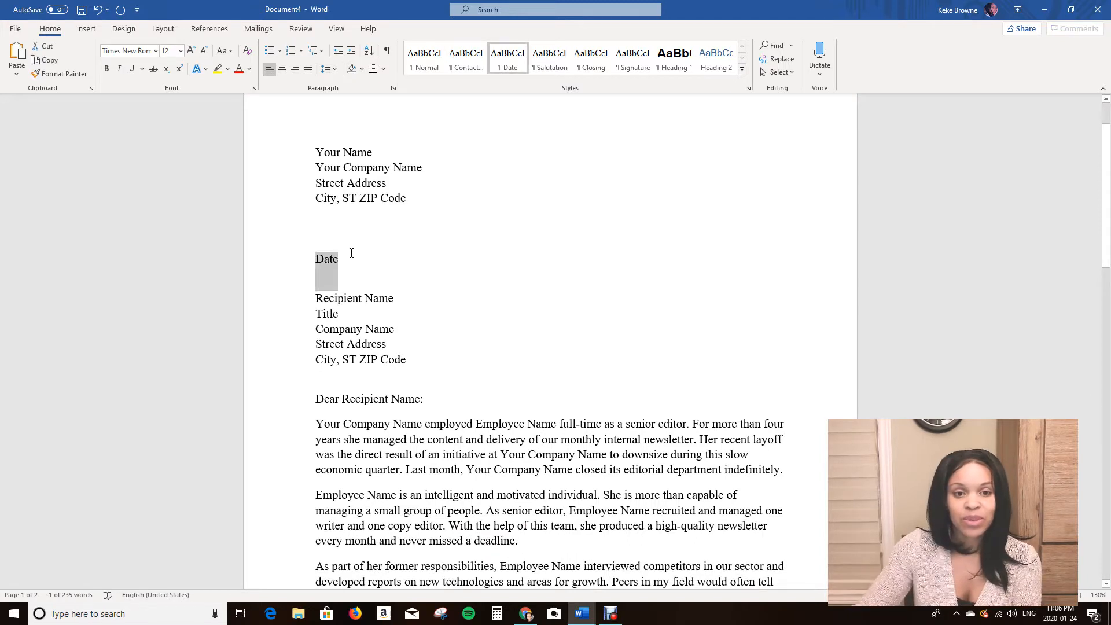
{"action": "left_click", "coordinate": [342, 318]}
{"action": "left_click", "coordinate": [325, 277]}
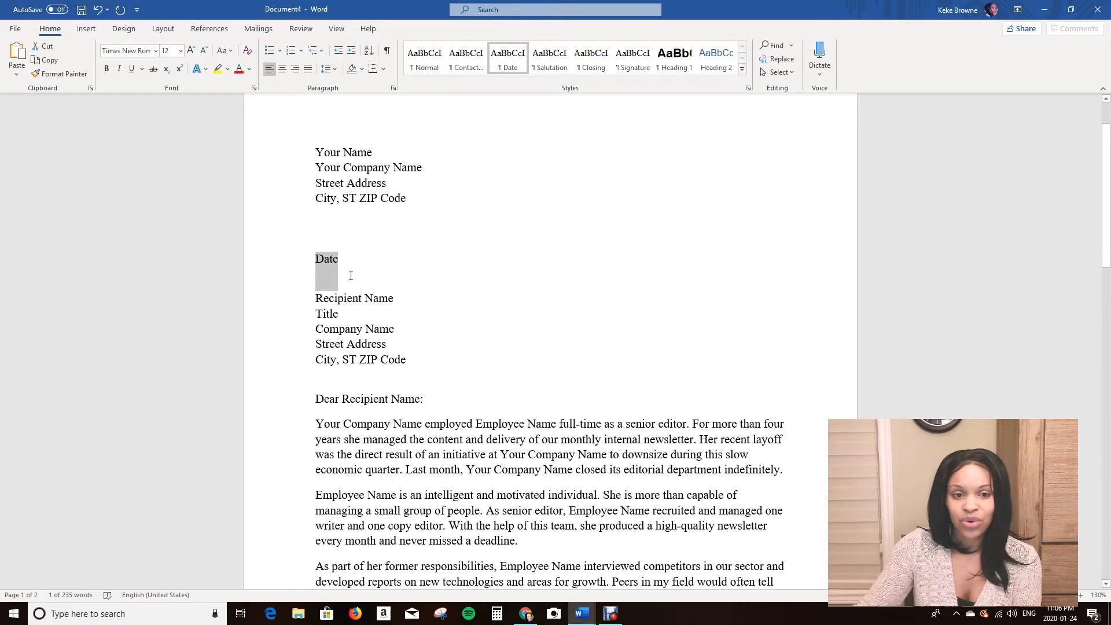
{"action": "left_click", "coordinate": [403, 204]}
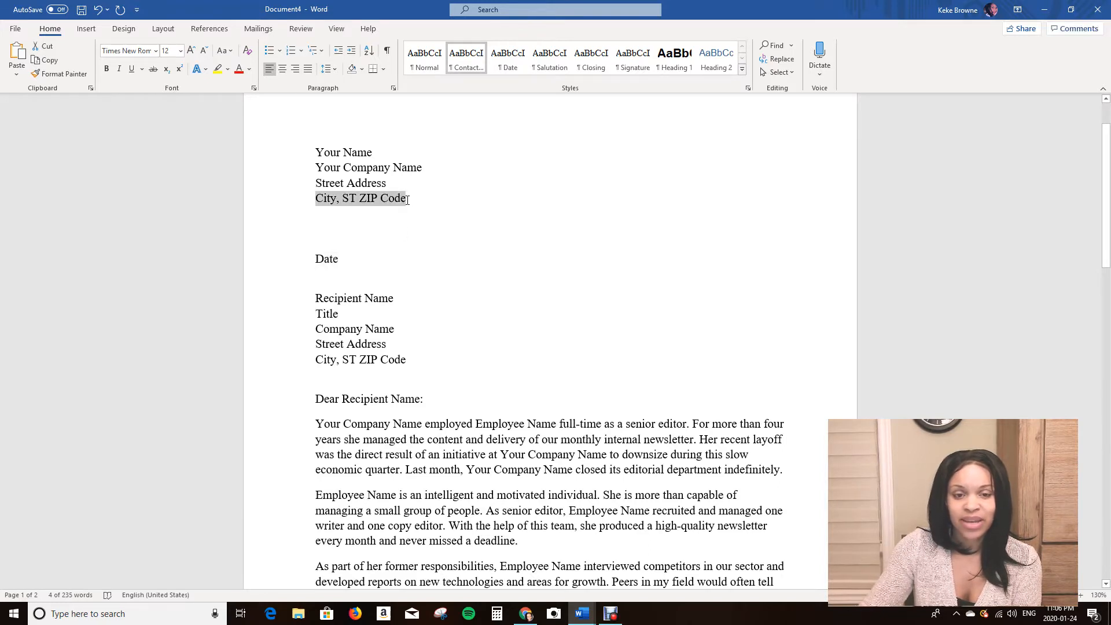
{"action": "left_click", "coordinate": [348, 287]}
{"action": "left_click", "coordinate": [340, 259]}
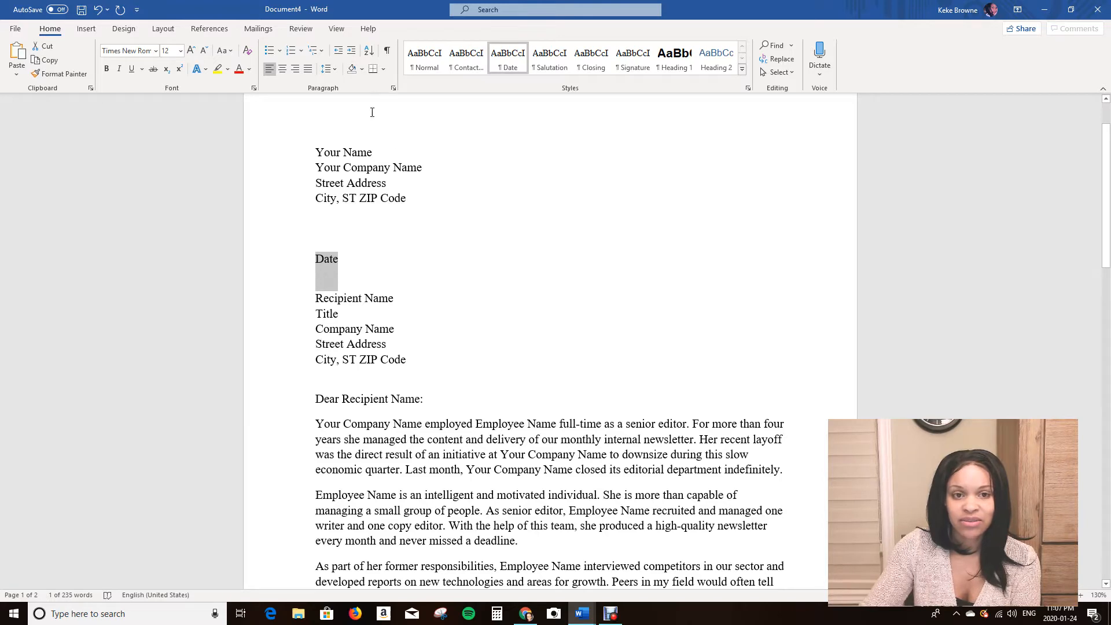
{"action": "left_click", "coordinate": [330, 68]}
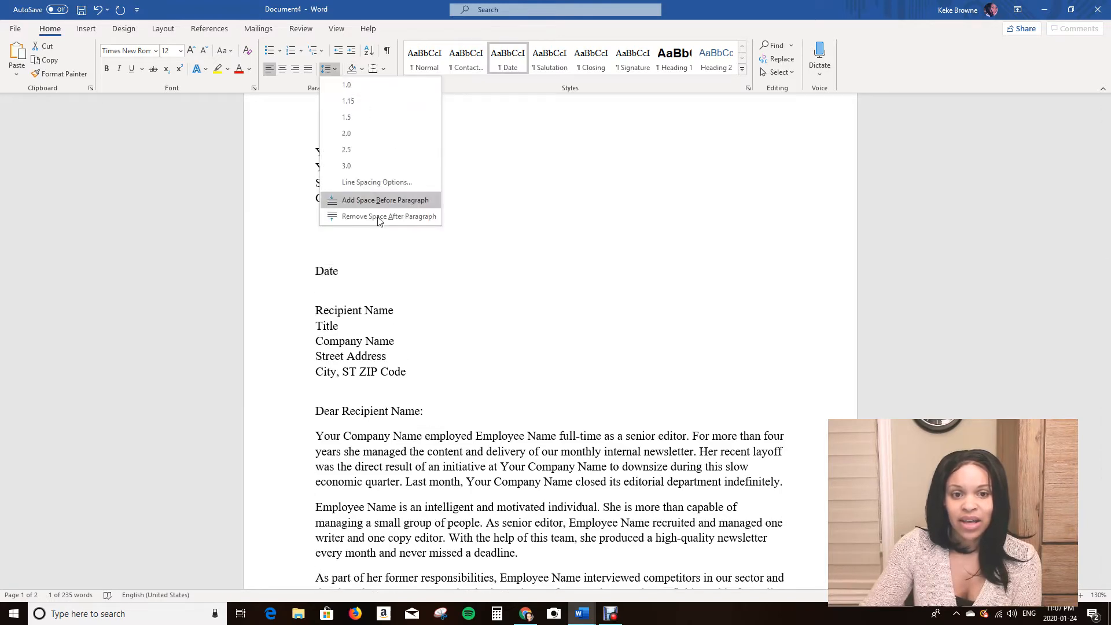
{"action": "left_click", "coordinate": [379, 216]}
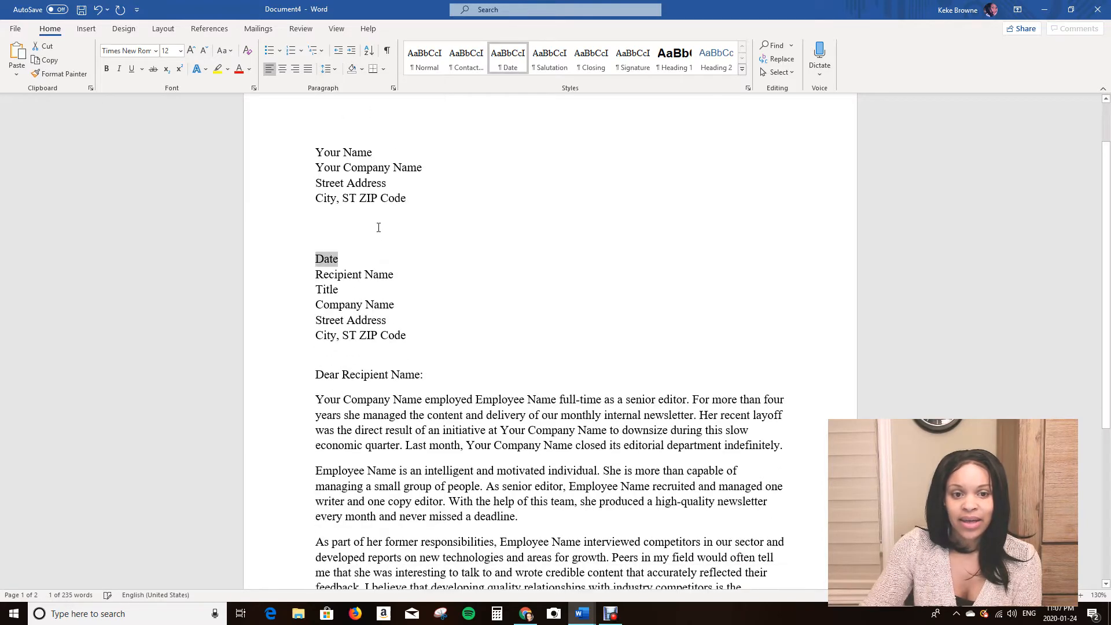
Insert three blank lines between the Date line and the Recipient Name line.
{"action": "left_click", "coordinate": [343, 259]}
{"action": "key", "text": "Return"}
{"action": "key", "text": "Return"}
{"action": "key", "text": "Return"}
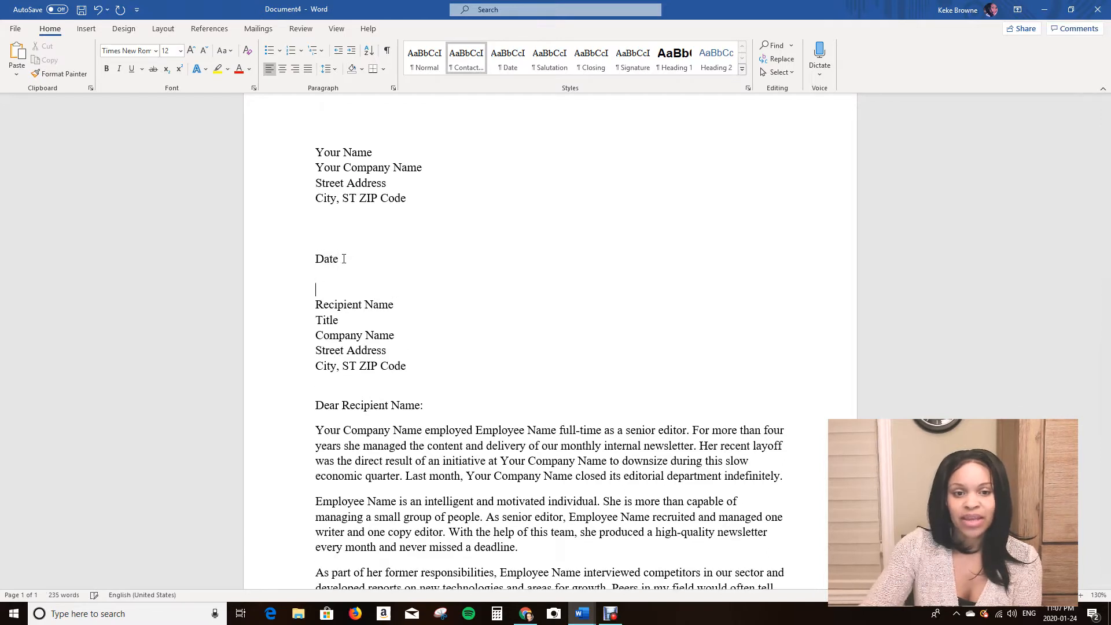
{"action": "key", "text": "Return"}
{"action": "key", "text": "BackSpace"}
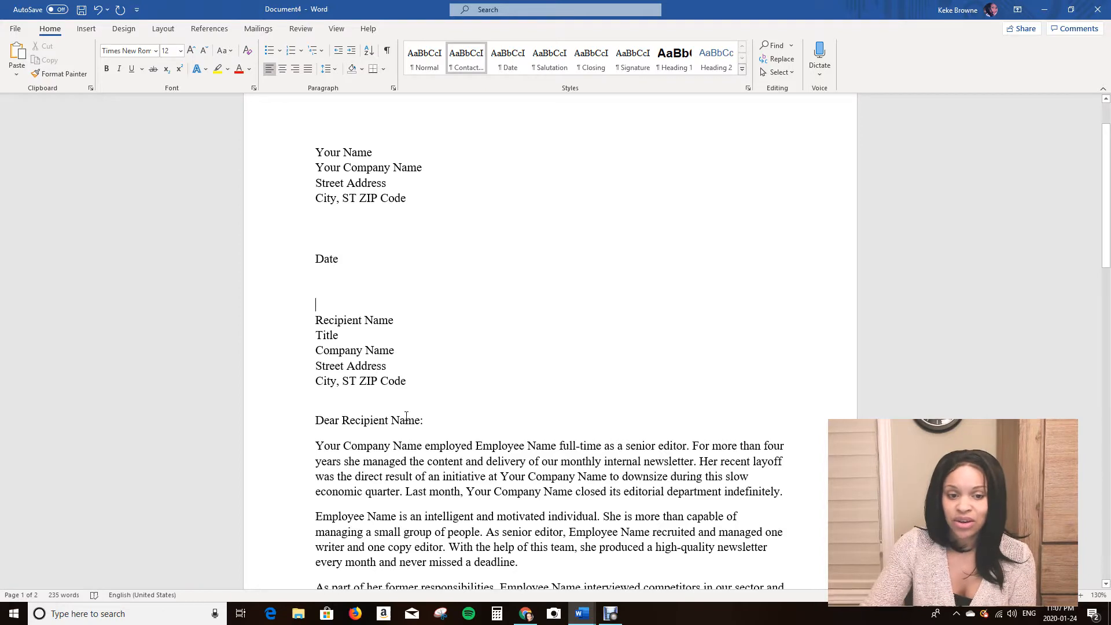
Examine the rest of the letter through to the second page and return to the top.
{"action": "scroll", "coordinate": [388, 405], "scroll_direction": "down", "scroll_amount": 4}
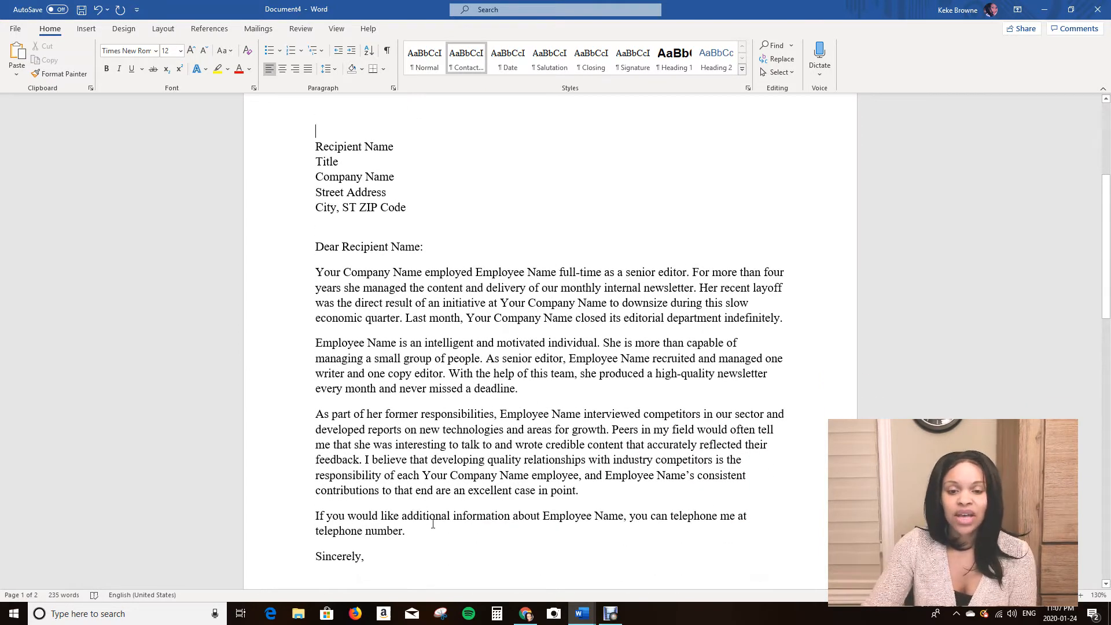
{"action": "scroll", "coordinate": [692, 435], "scroll_direction": "down", "scroll_amount": 4}
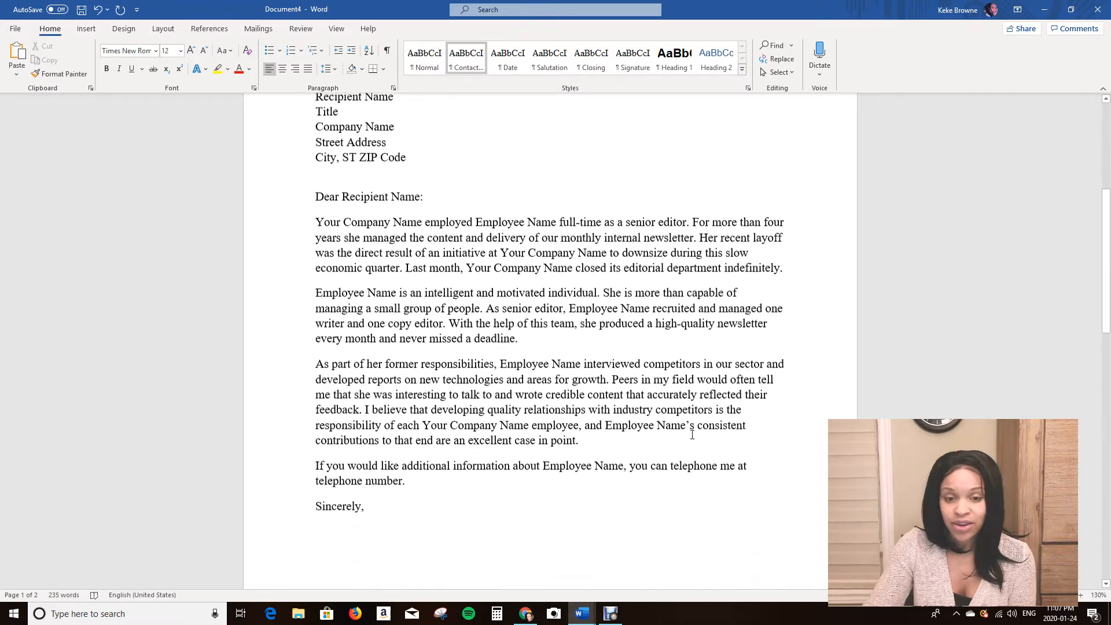
{"action": "scroll", "coordinate": [354, 397], "scroll_direction": "down", "scroll_amount": 3}
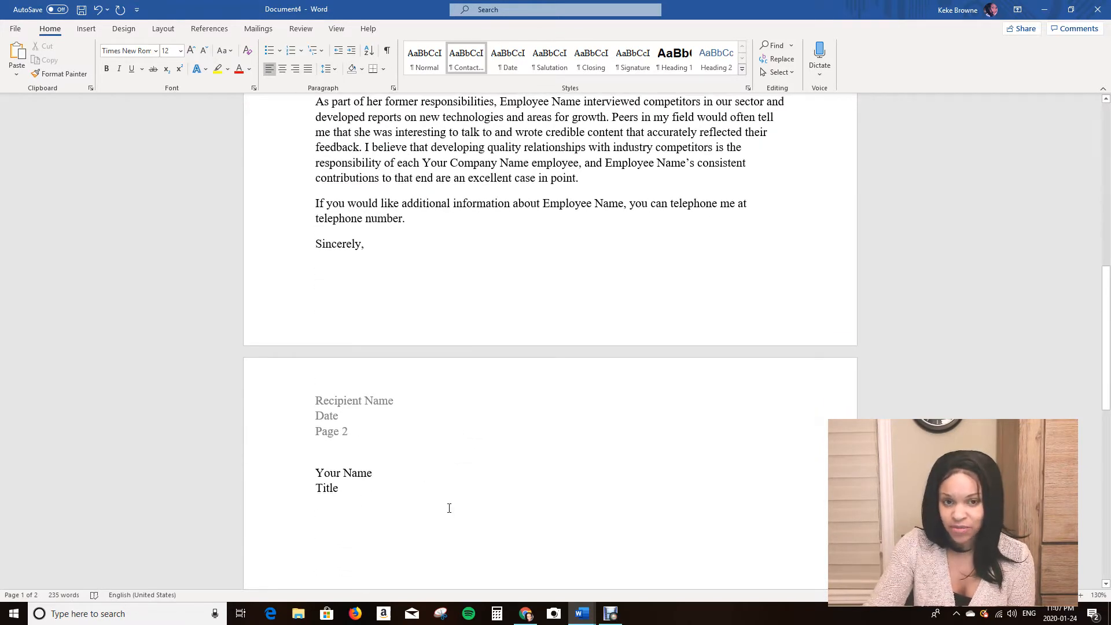
{"action": "scroll", "coordinate": [449, 508], "scroll_direction": "up", "scroll_amount": 8}
{"action": "scroll", "coordinate": [450, 509], "scroll_direction": "up", "scroll_amount": 5}
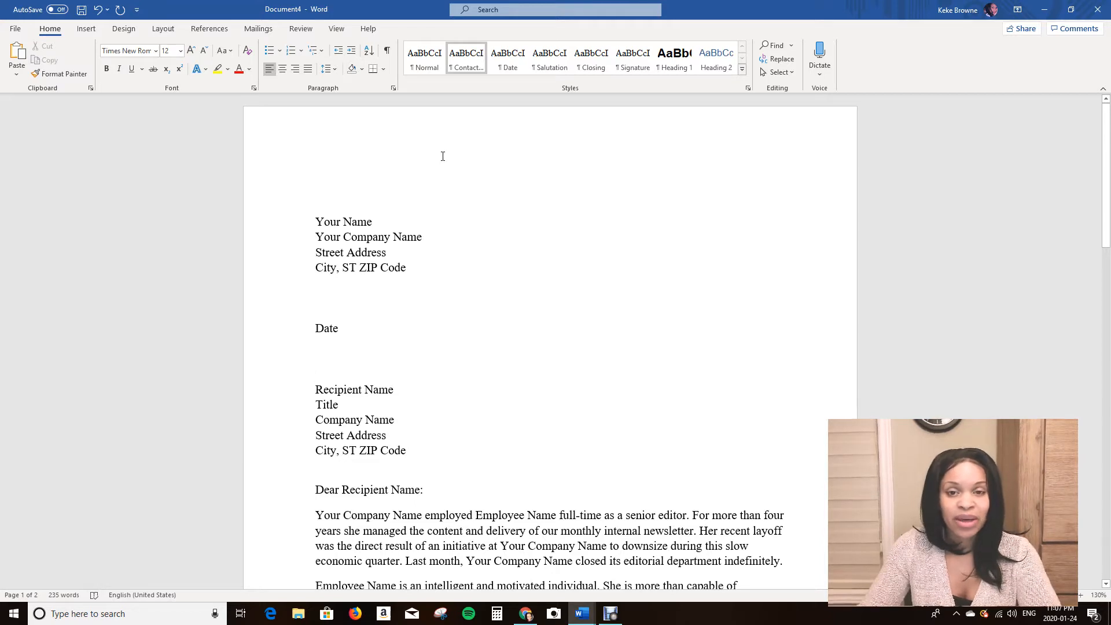
Inspect the first-page header area of the letter, opening and closing it twice.
{"action": "double_click", "coordinate": [500, 155]}
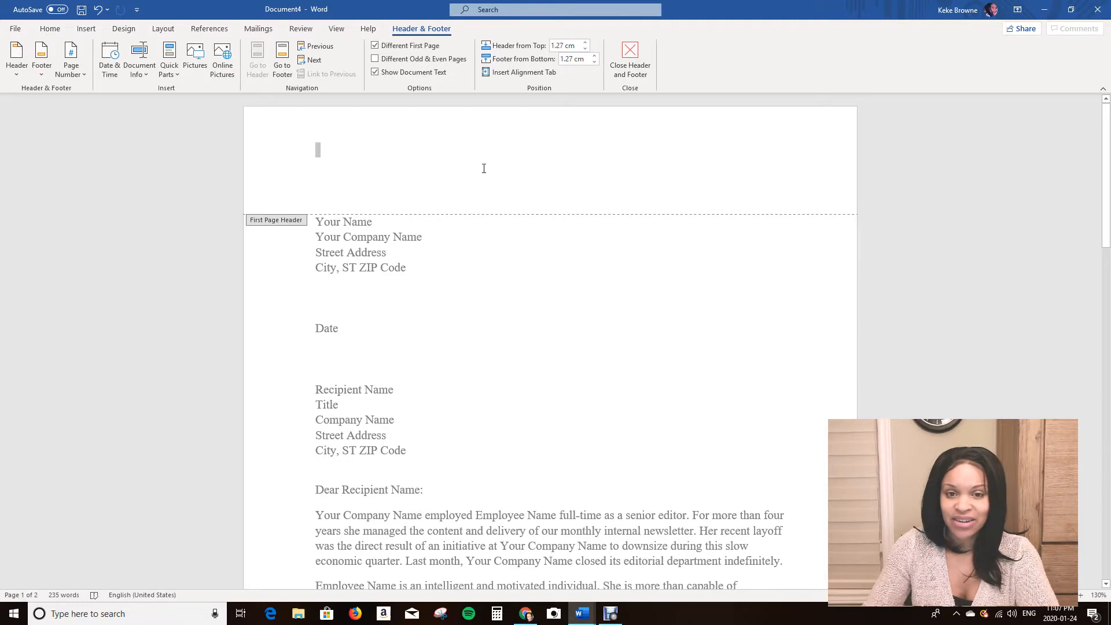
{"action": "double_click", "coordinate": [536, 330]}
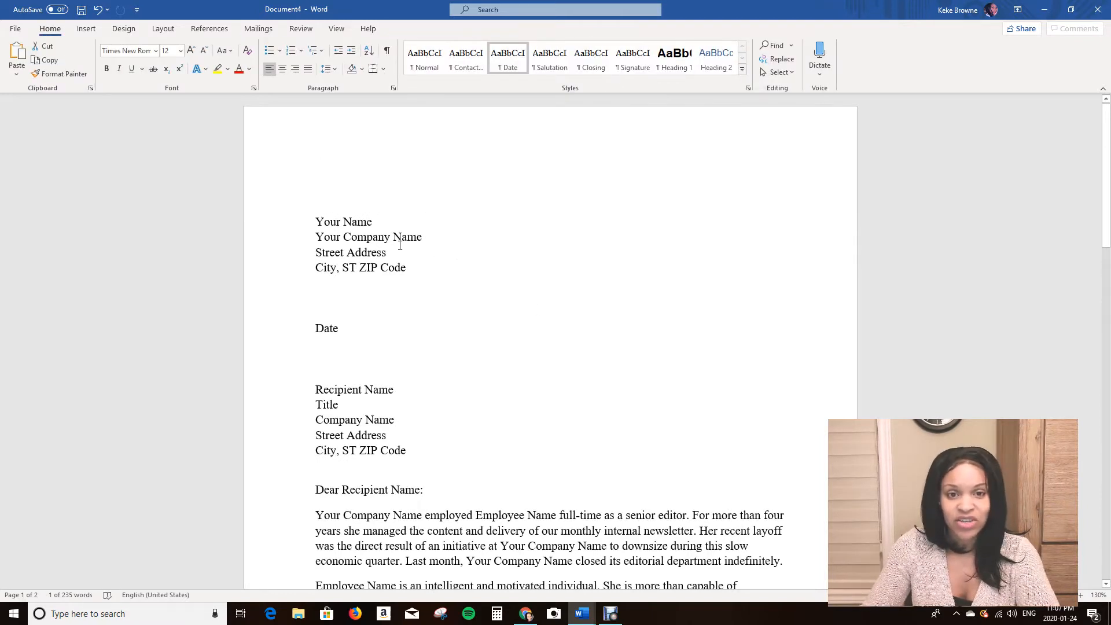
{"action": "double_click", "coordinate": [496, 127]}
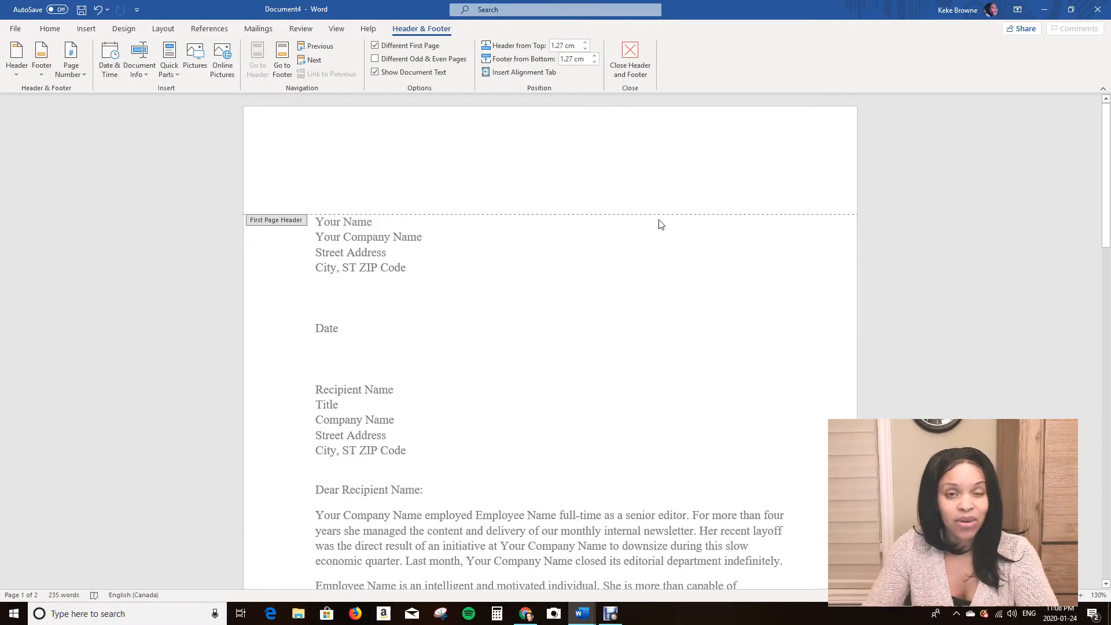
{"action": "double_click", "coordinate": [587, 240]}
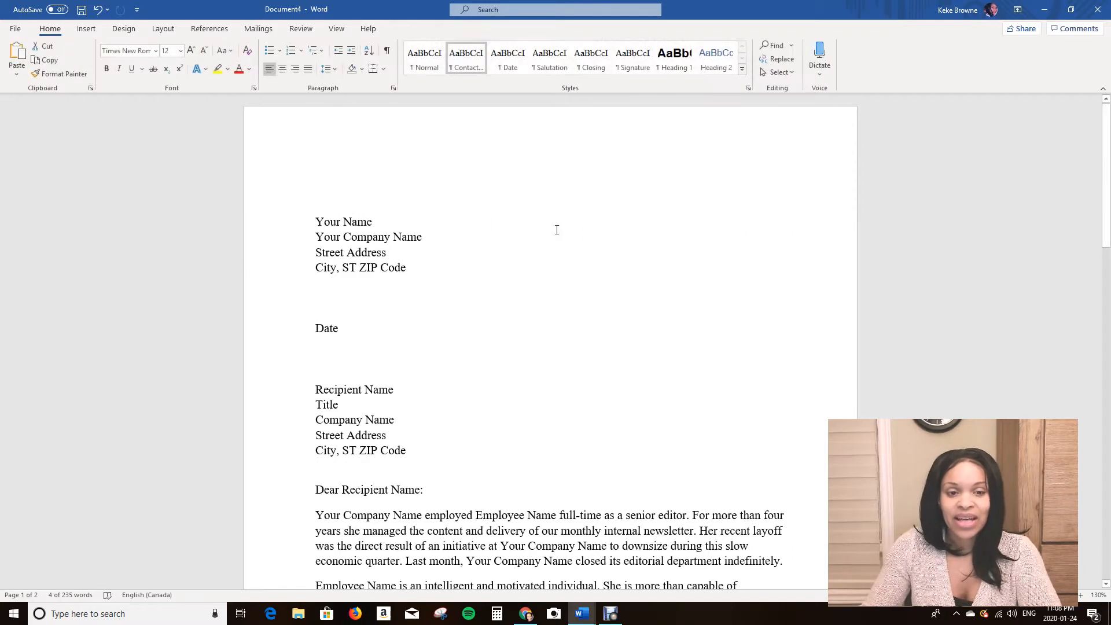
Replace the Your Name placeholder with the sender's full name.
{"action": "left_click", "coordinate": [348, 224]}
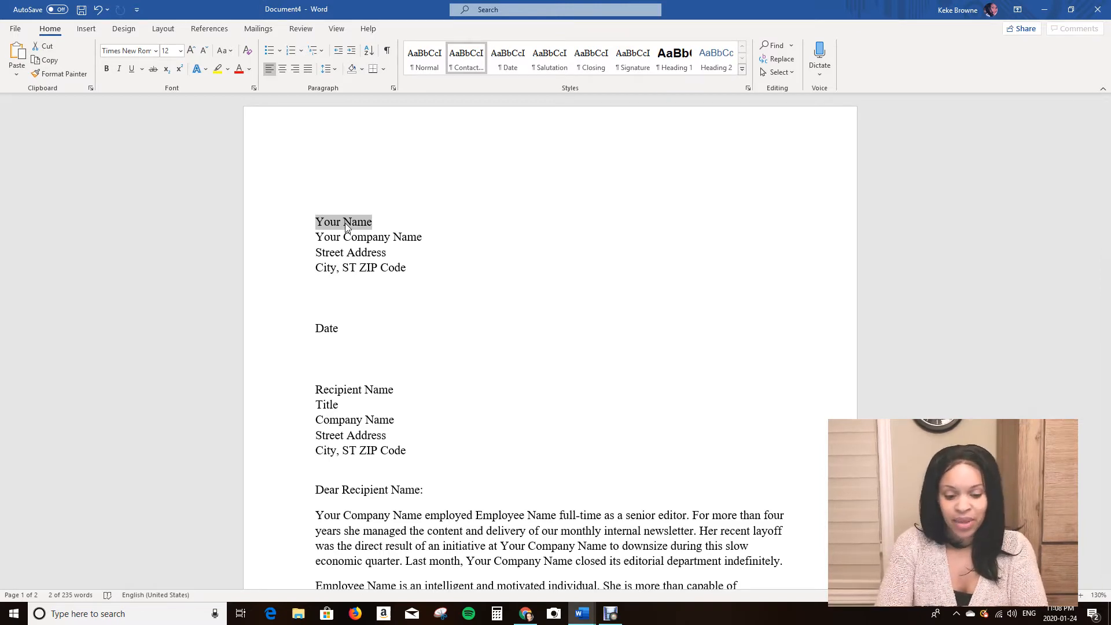
{"action": "type", "text": "Sarah Connor"}
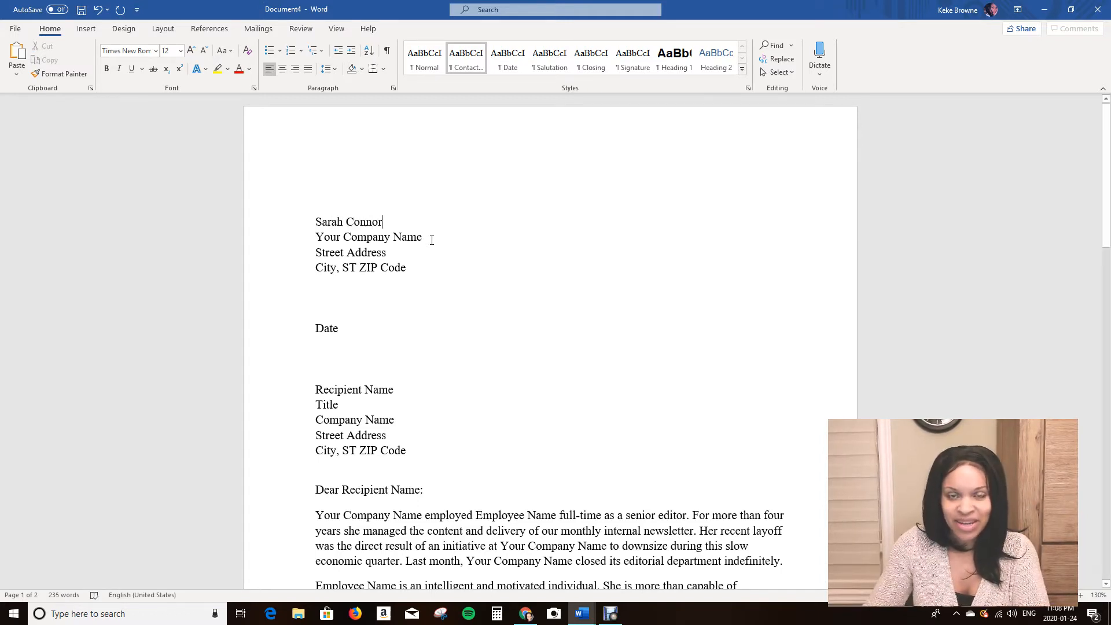
Delete the Your Company Name line from the sender block entirely.
{"action": "left_click_drag", "start_coordinate": [425, 237], "coordinate": [316, 238]}
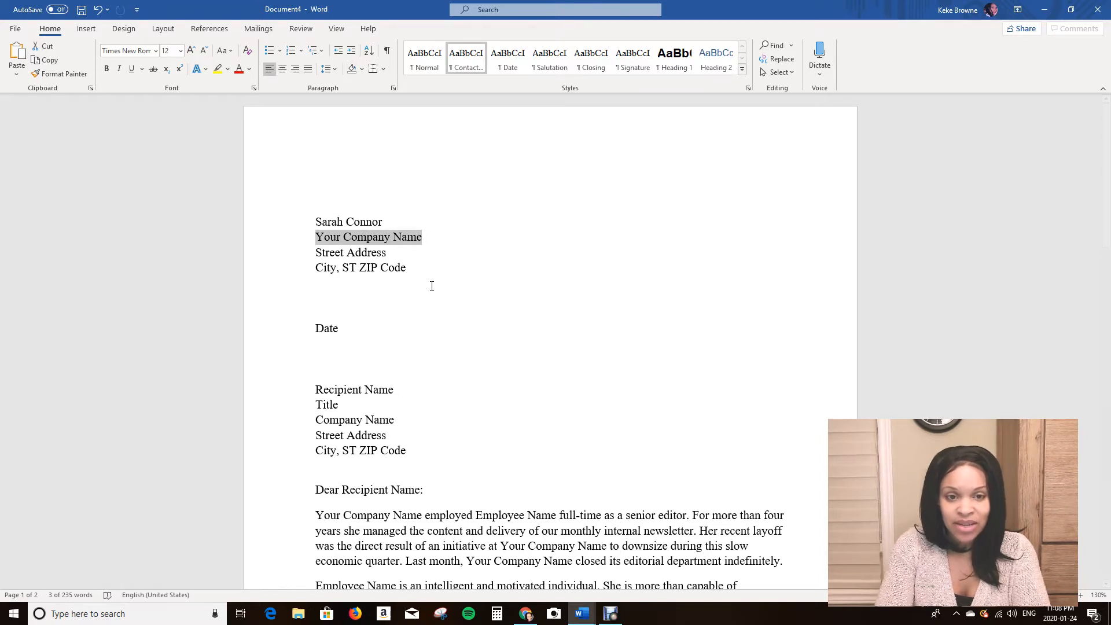
{"action": "key", "text": "Delete"}
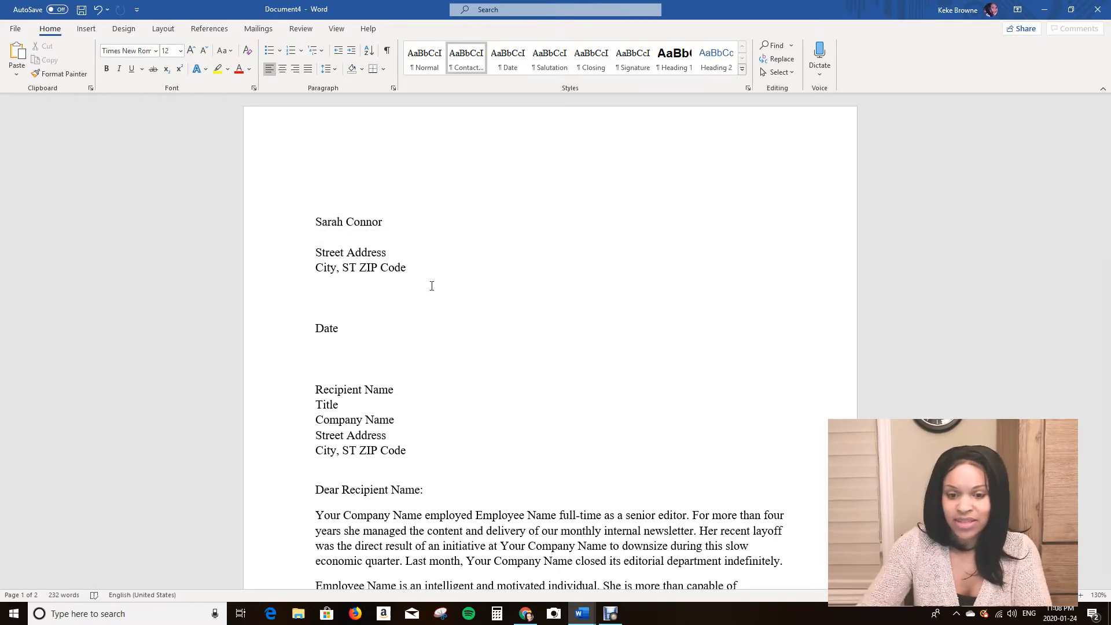
{"action": "key", "text": "ctrl+z"}
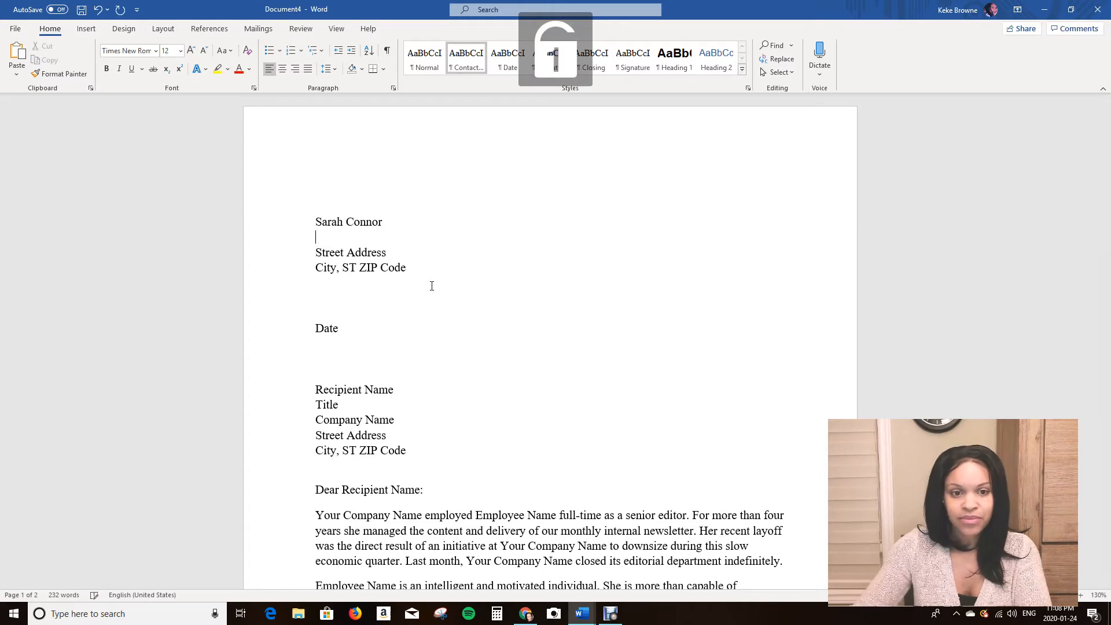
{"action": "key", "text": "Delete"}
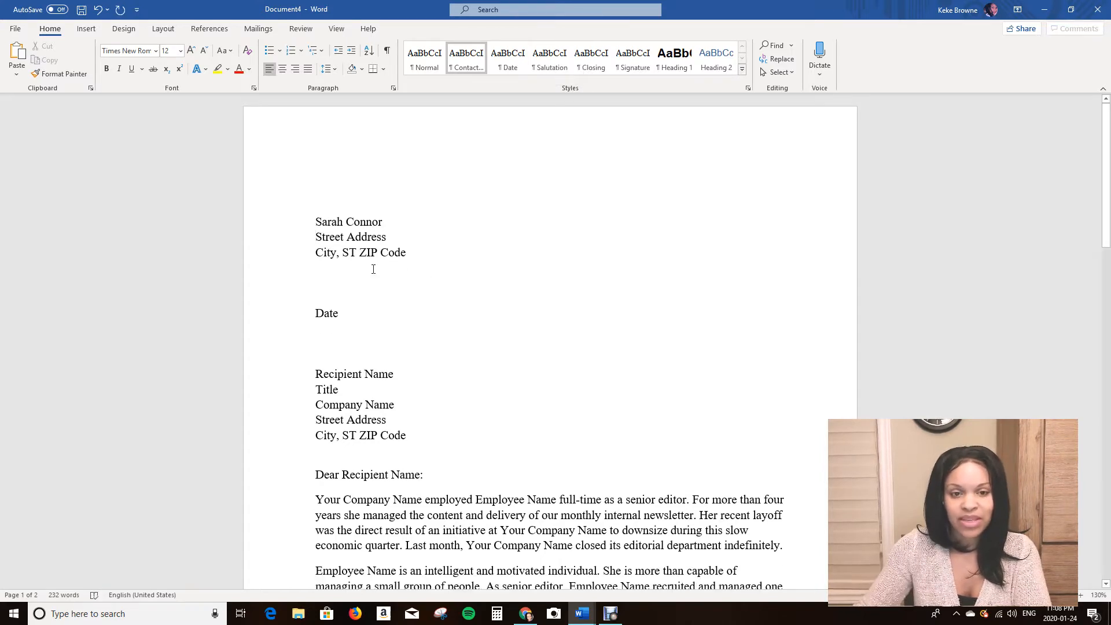
Replace the sender's Street Address placeholder with the sender's street address.
{"action": "left_click", "coordinate": [343, 234]}
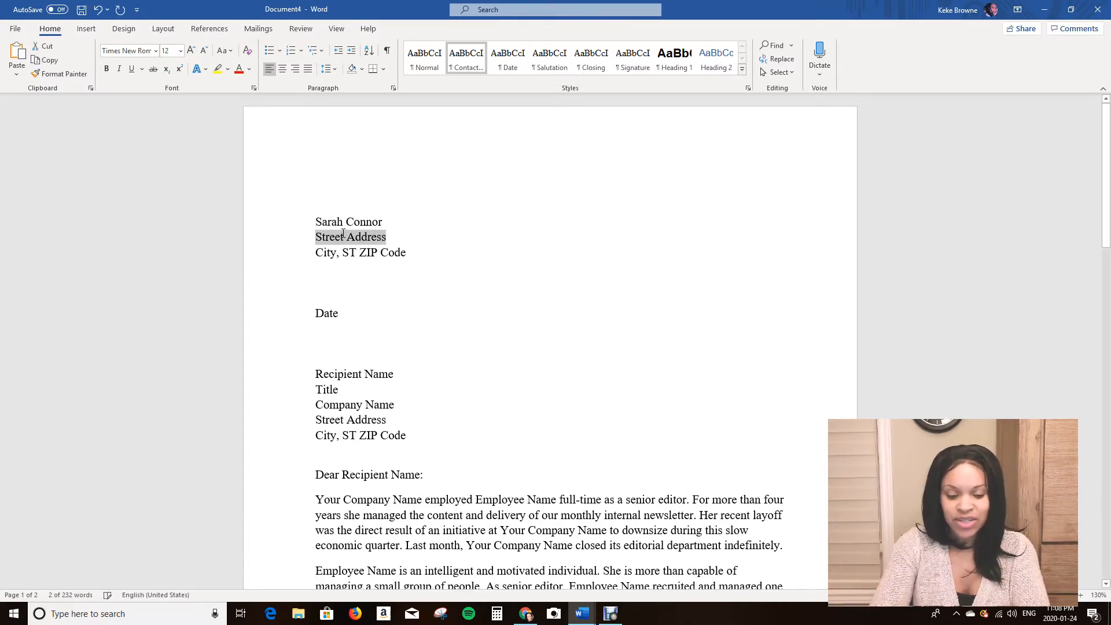
{"action": "key", "text": "Down"}
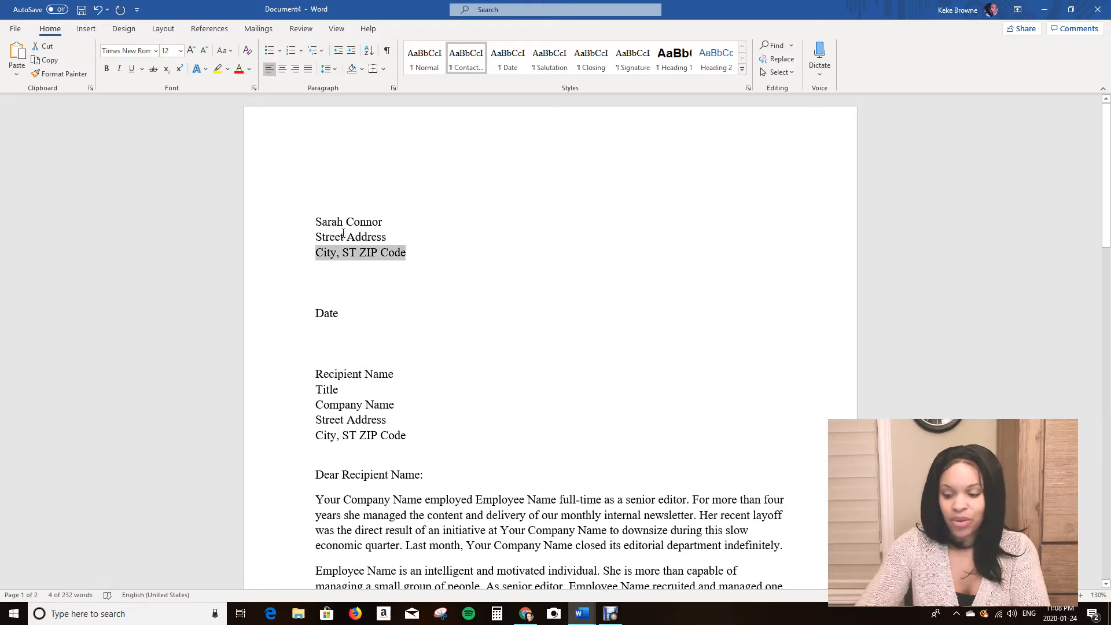
{"action": "key", "text": "Up"}
{"action": "key", "text": "Num_Lock"}
{"action": "type", "text": "123"}
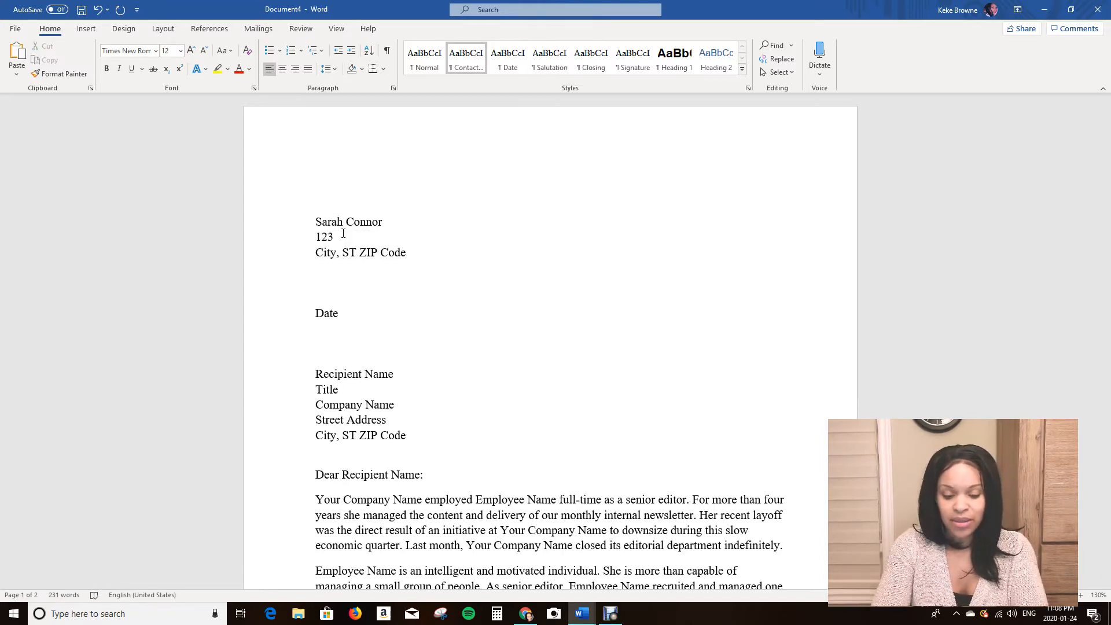
{"action": "type", "text": " Winter"}
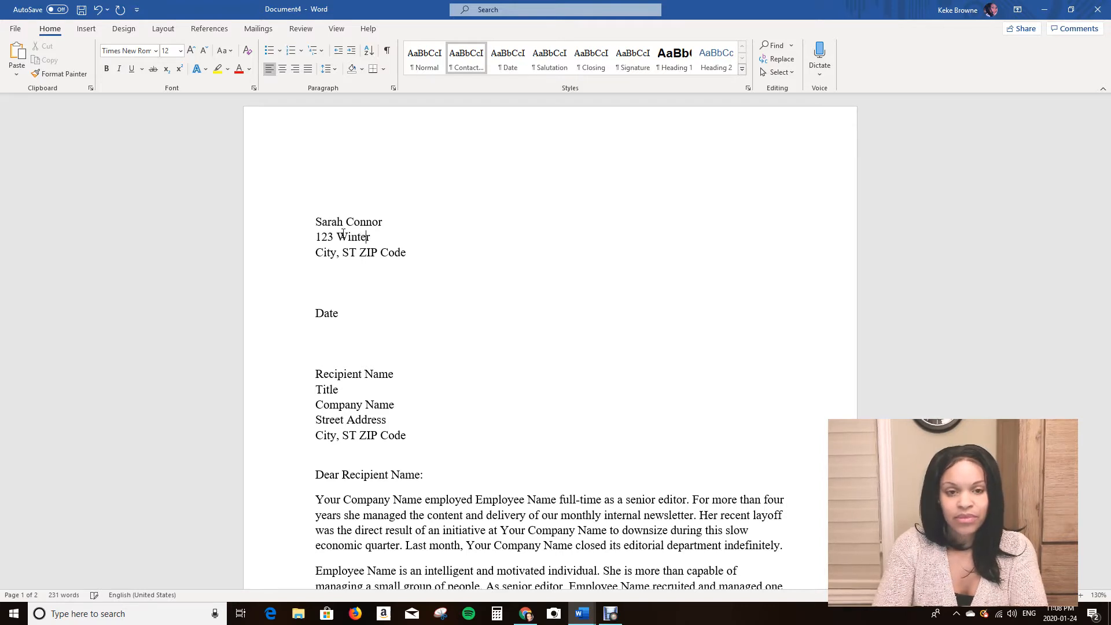
{"action": "type", "text": "s Drive"}
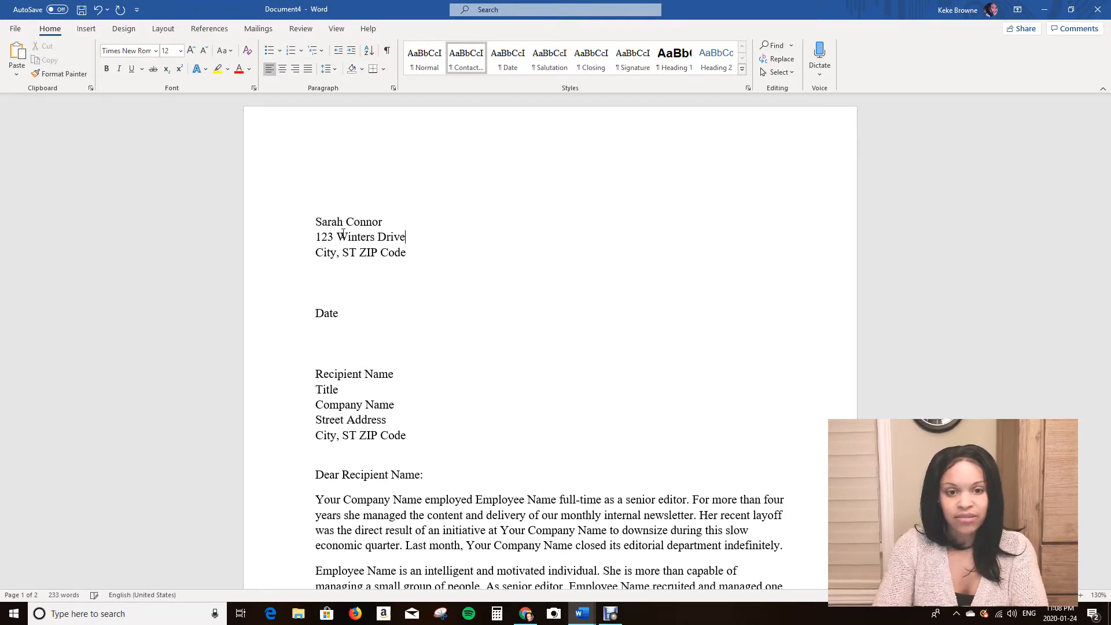
Replace the sender's City, ST ZIP Code line with the city and province, and the postal code on its own line.
{"action": "left_click", "coordinate": [355, 255]}
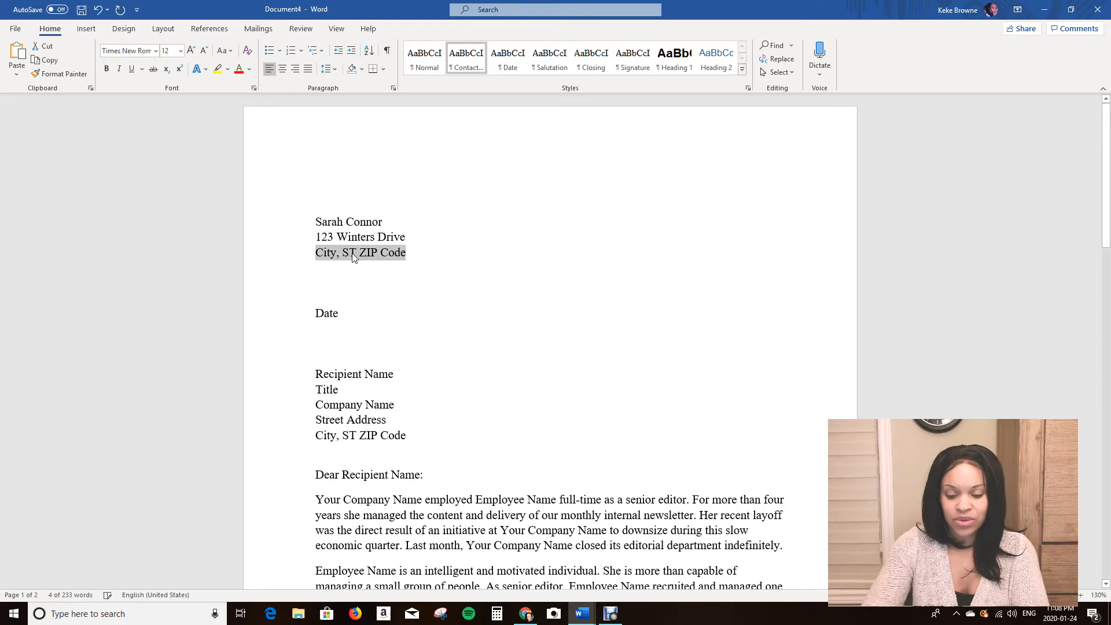
{"action": "type", "text": "Tro"}
{"action": "key", "text": "BackSpace"}
{"action": "key", "text": "BackSpace"}
{"action": "type", "text": "oronto, OBN"}
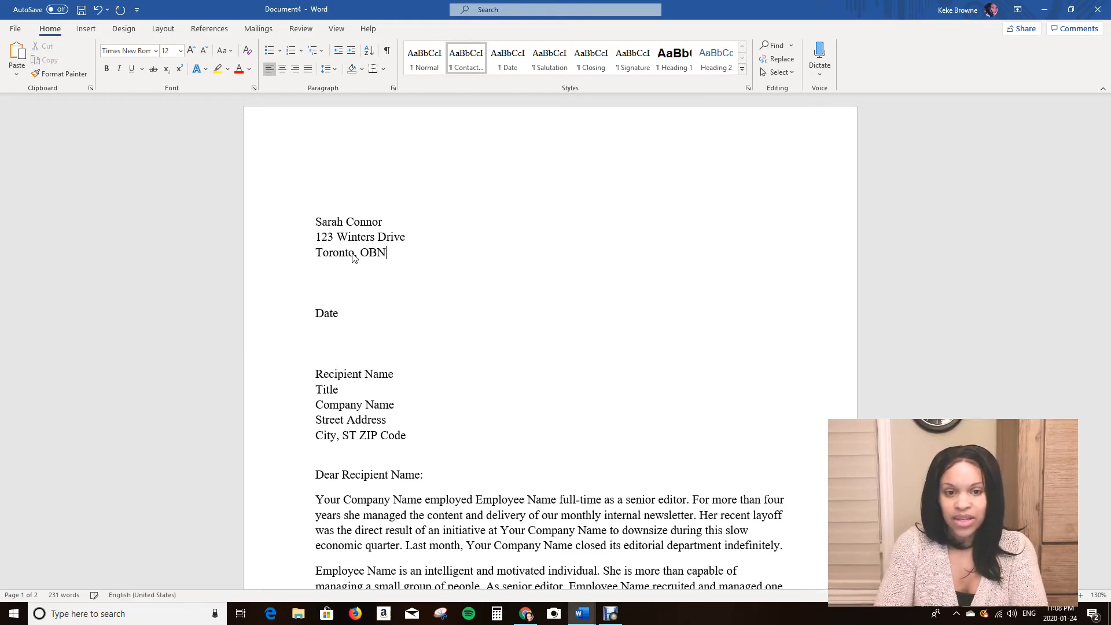
{"action": "key", "text": "BackSpace"}
{"action": "key", "text": "BackSpace"}
{"action": "type", "text": "N"}
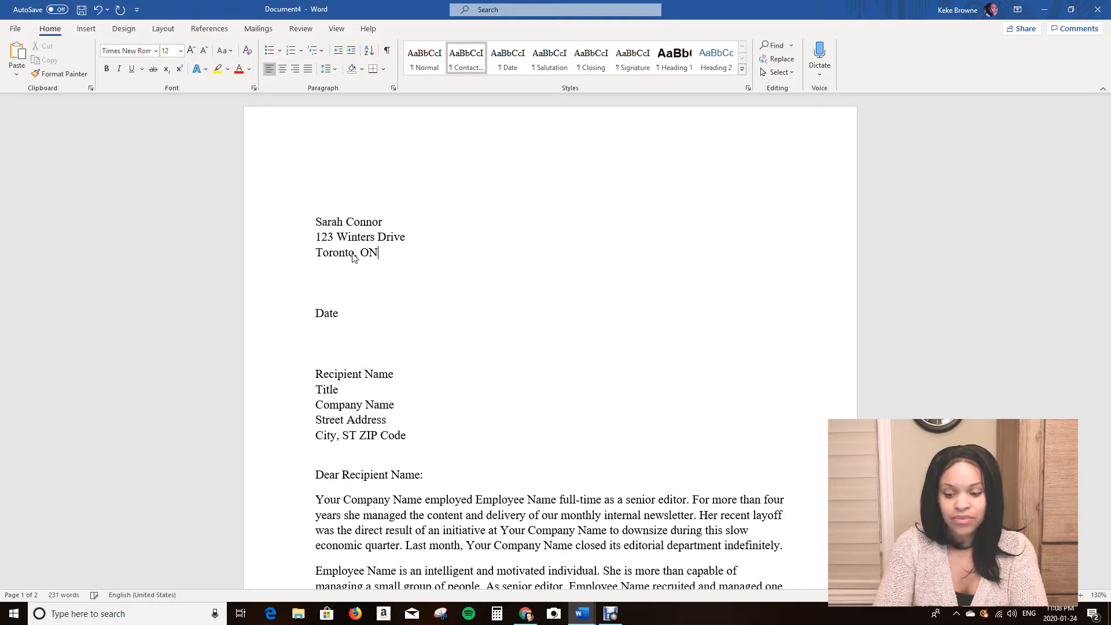
{"action": "key", "text": "Return"}
{"action": "type", "text": "M4V 2V5"}
Set the Date line to January 24, 2020.
{"action": "left_click", "coordinate": [326, 329]}
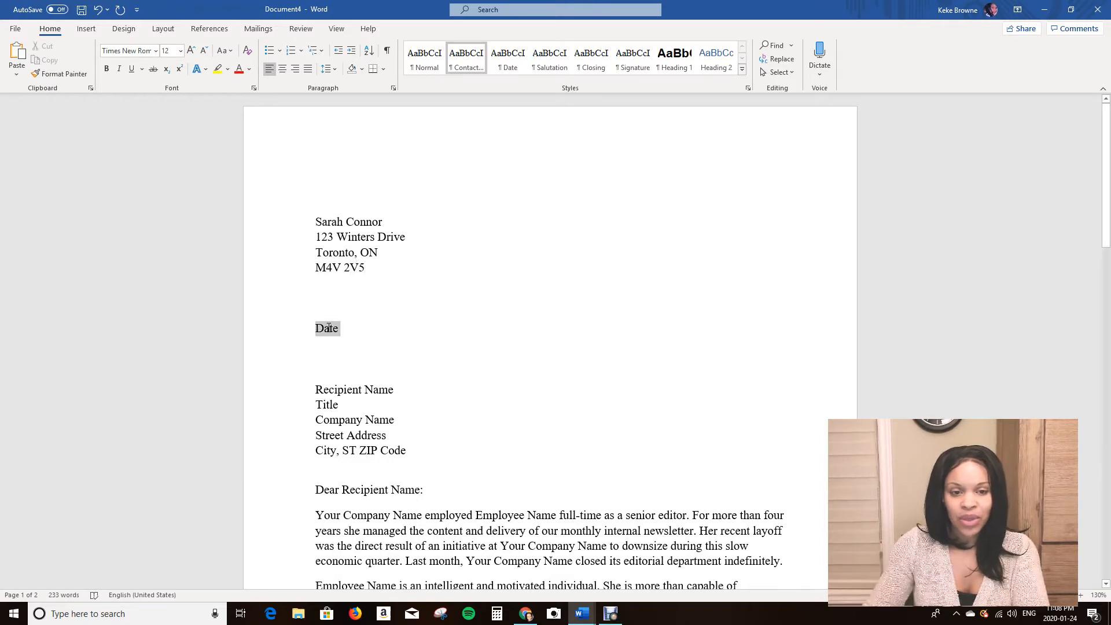
{"action": "type", "text": "january"}
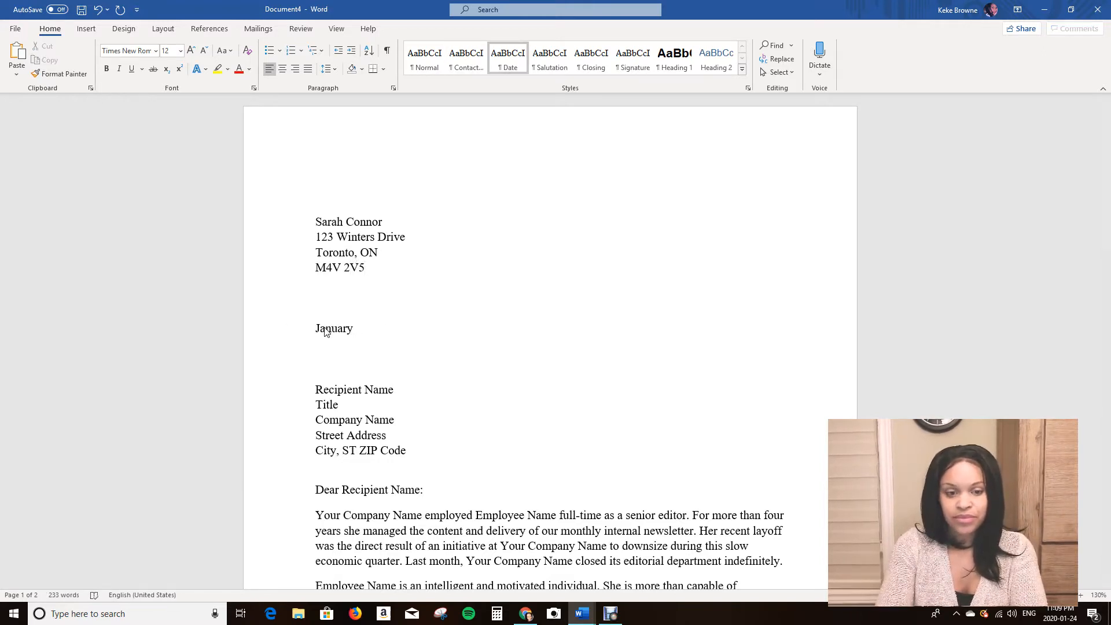
{"action": "type", "text": " 24"}
{"action": "key", "text": "Return"}
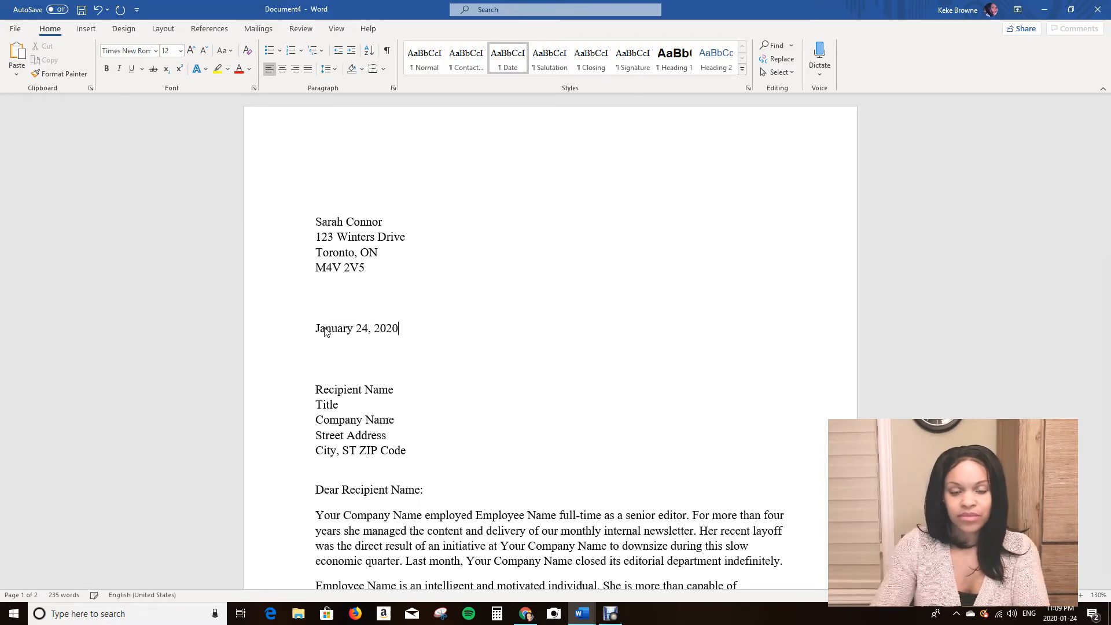
Replace the recipient's Recipient Name placeholder with the recipient's full name.
{"action": "scroll", "coordinate": [396, 406], "scroll_direction": "down", "scroll_amount": 3}
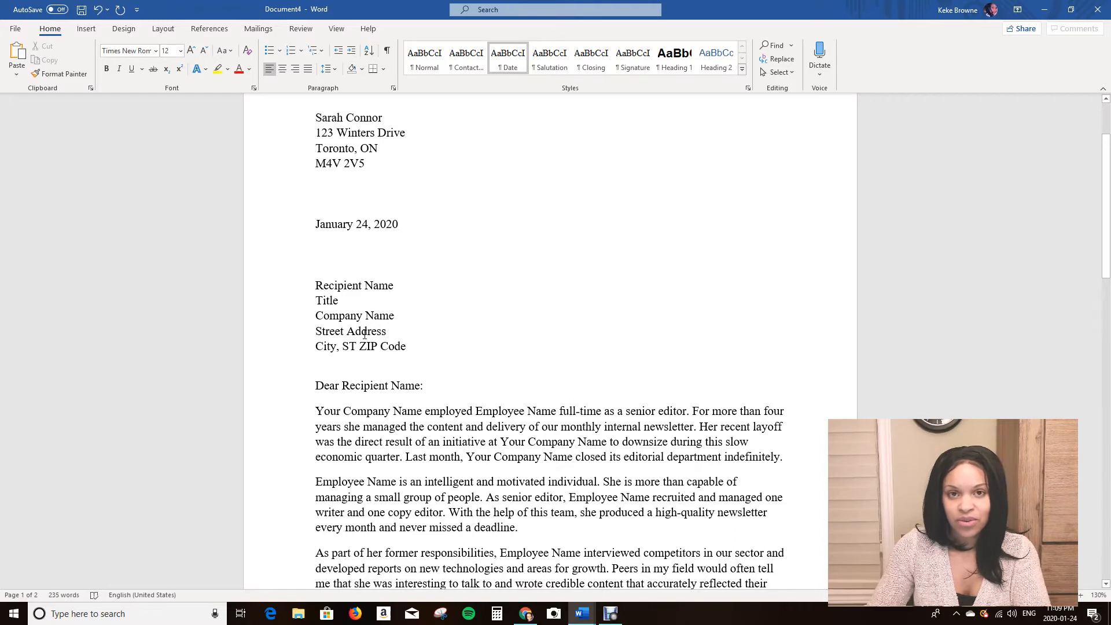
{"action": "left_click", "coordinate": [359, 287]}
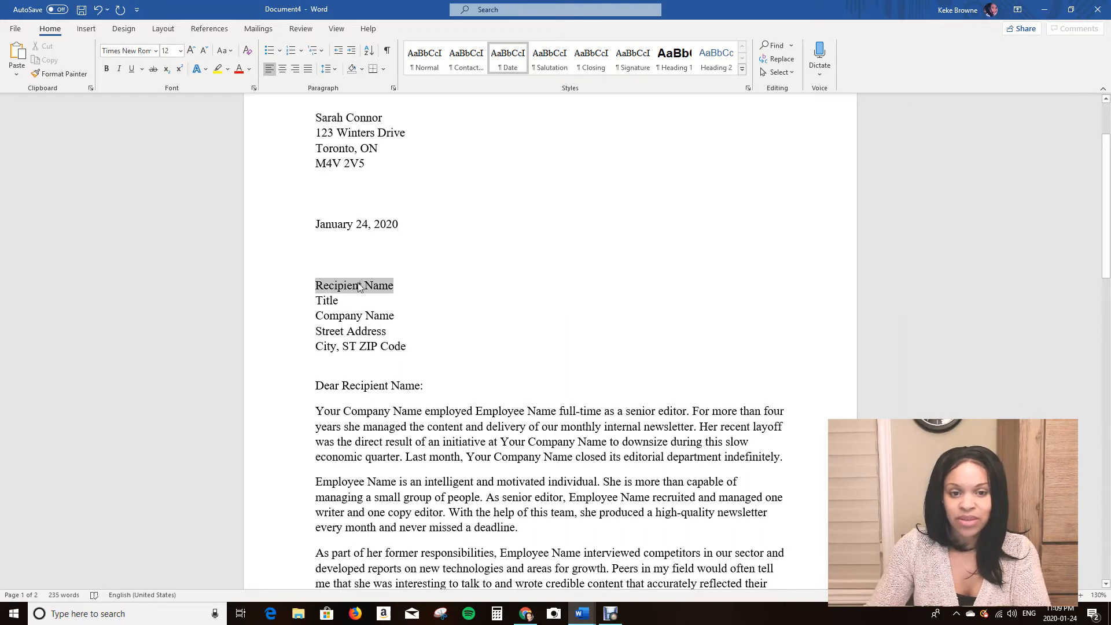
{"action": "type", "text": "Je"}
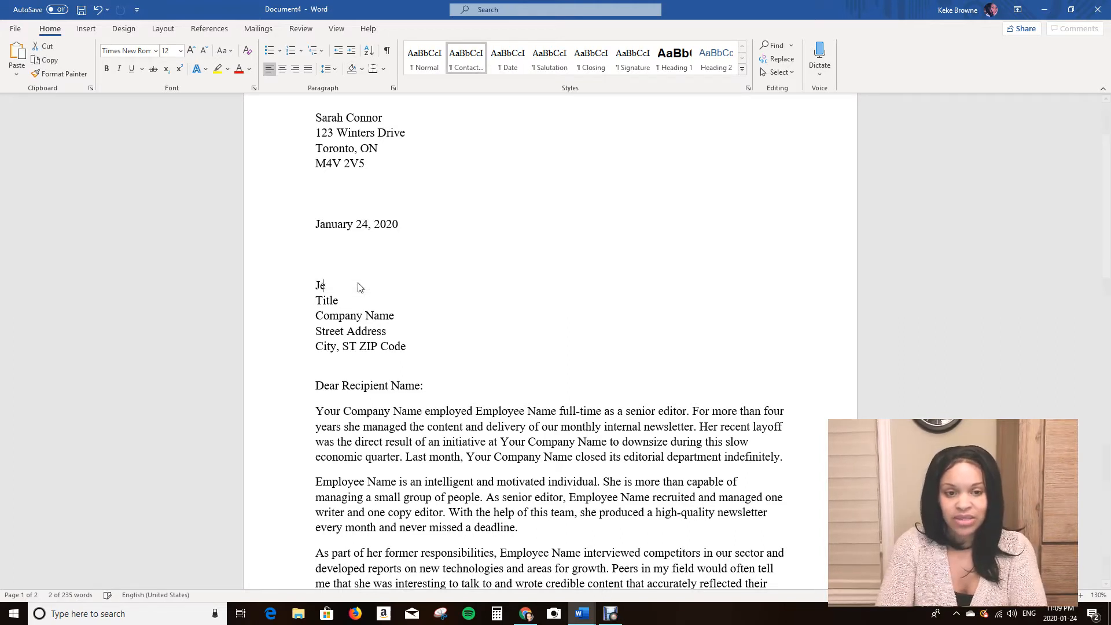
{"action": "type", "text": "nnifer Clark"}
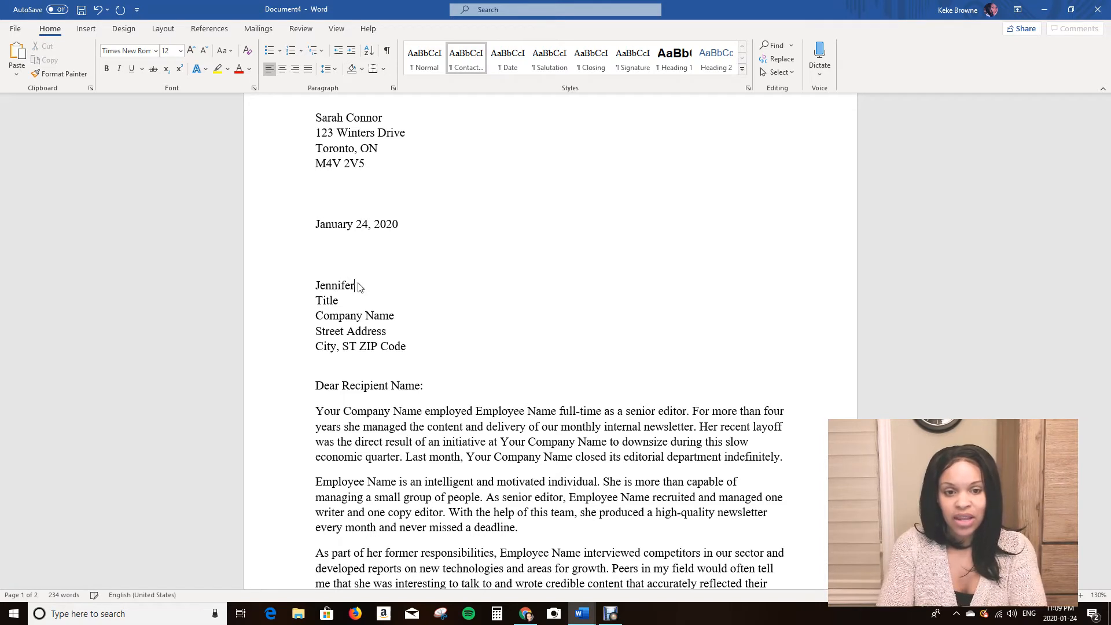
Replace the recipient's Title placeholder with HR Manager and the Company Name placeholder with ABC Company.
{"action": "left_click", "coordinate": [333, 298]}
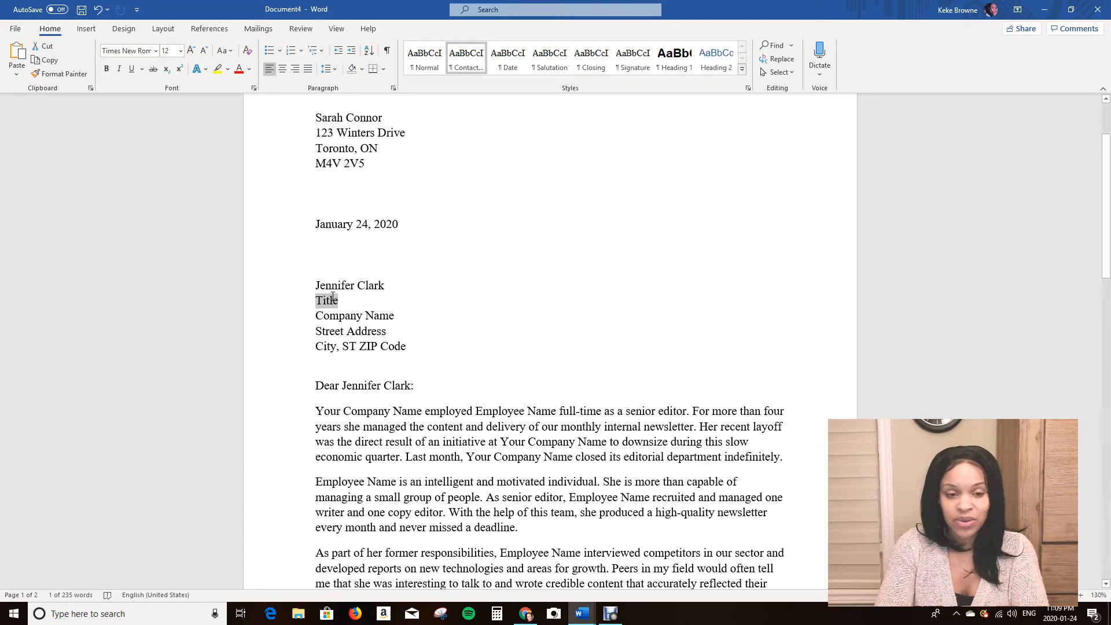
{"action": "type", "text": "HR M"}
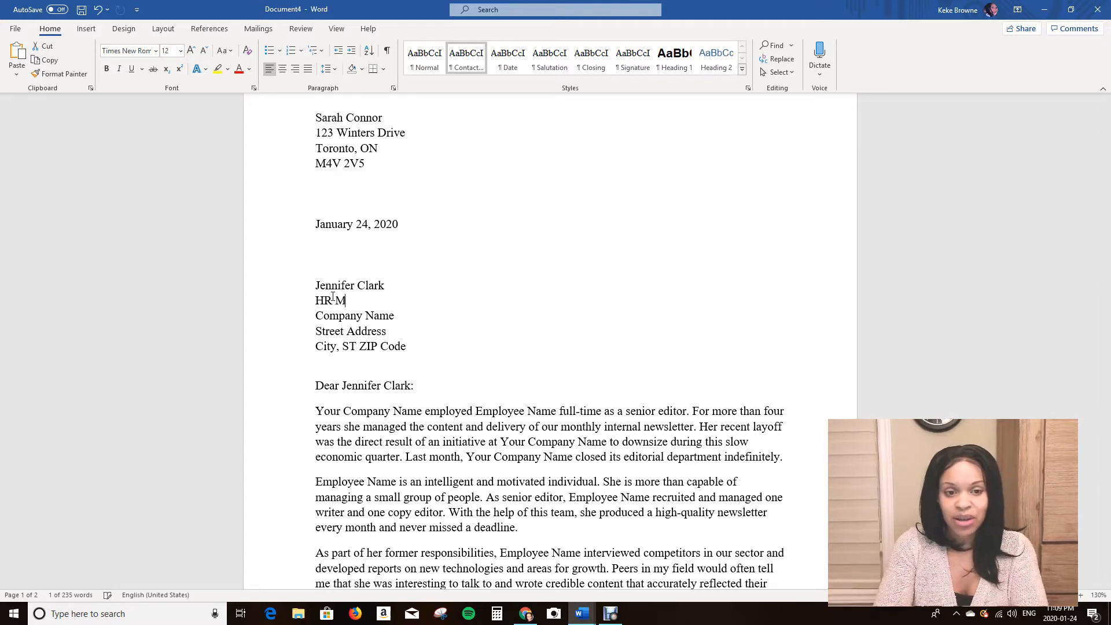
{"action": "type", "text": "anager"}
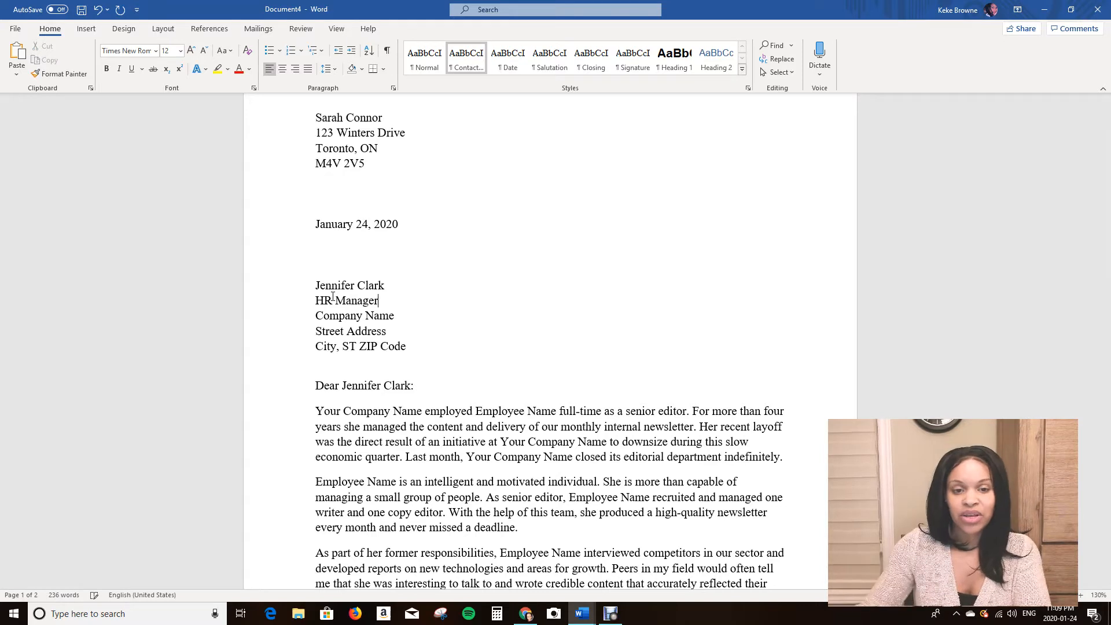
{"action": "left_click", "coordinate": [401, 320]}
{"action": "type", "text": "ABC "}
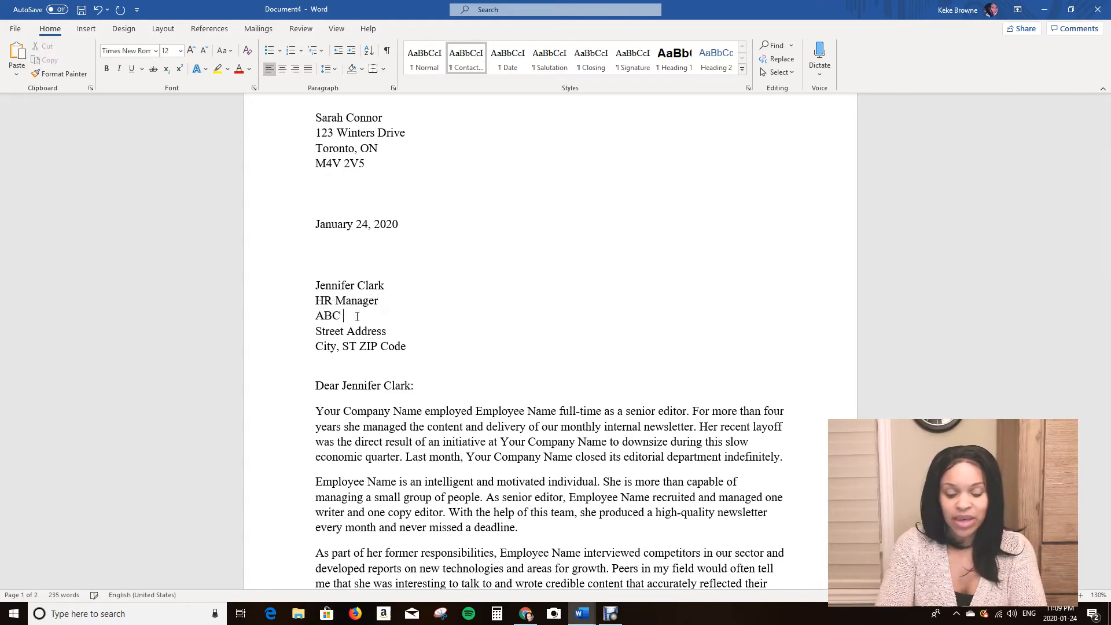
{"action": "type", "text": "Company"}
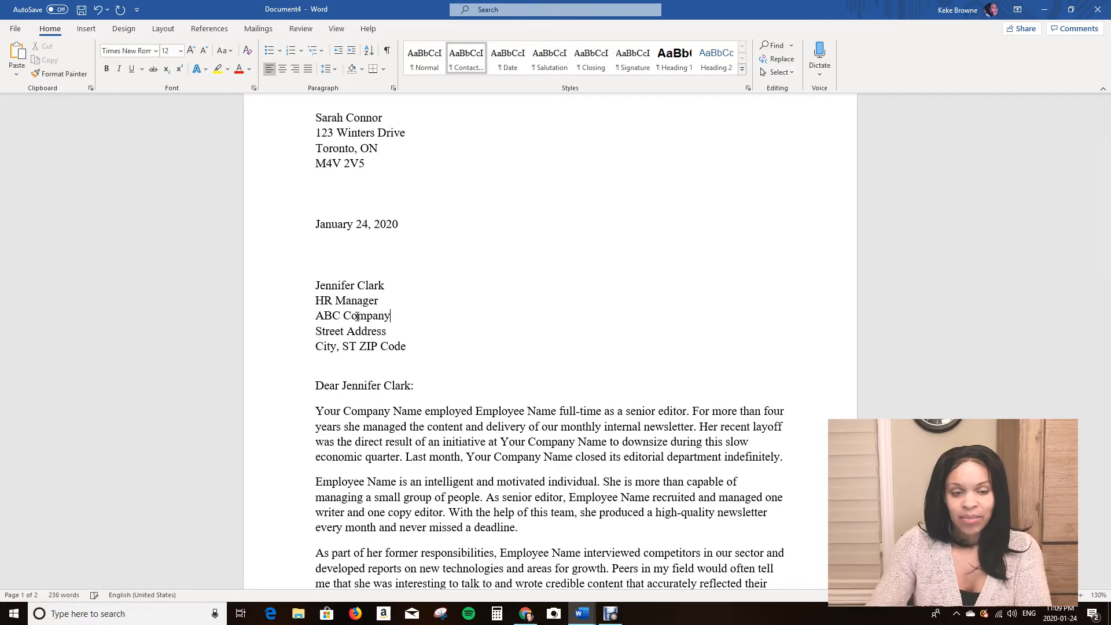
Replace the recipient's Street Address placeholder with the recipient's street address.
{"action": "left_click", "coordinate": [387, 331]}
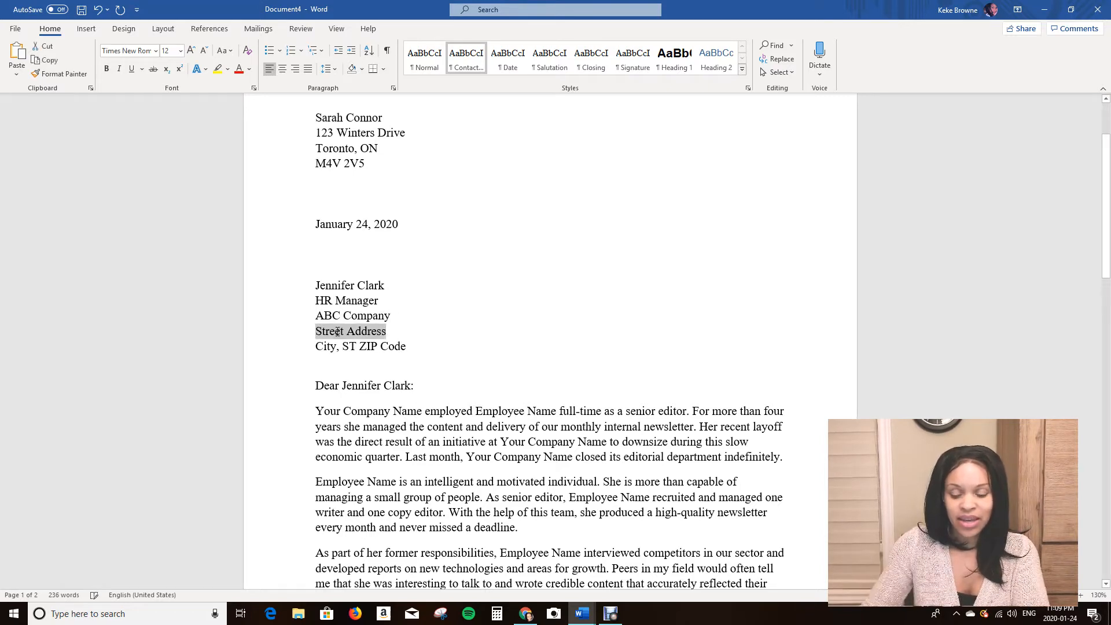
{"action": "type", "text": "5000 "}
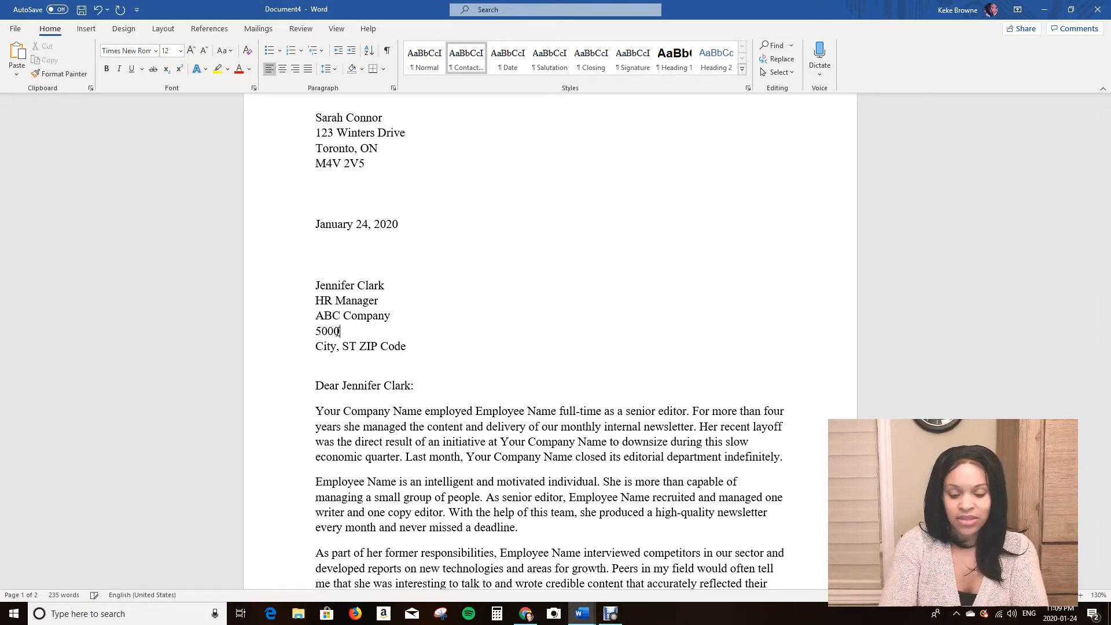
{"action": "type", "text": "Yonge"}
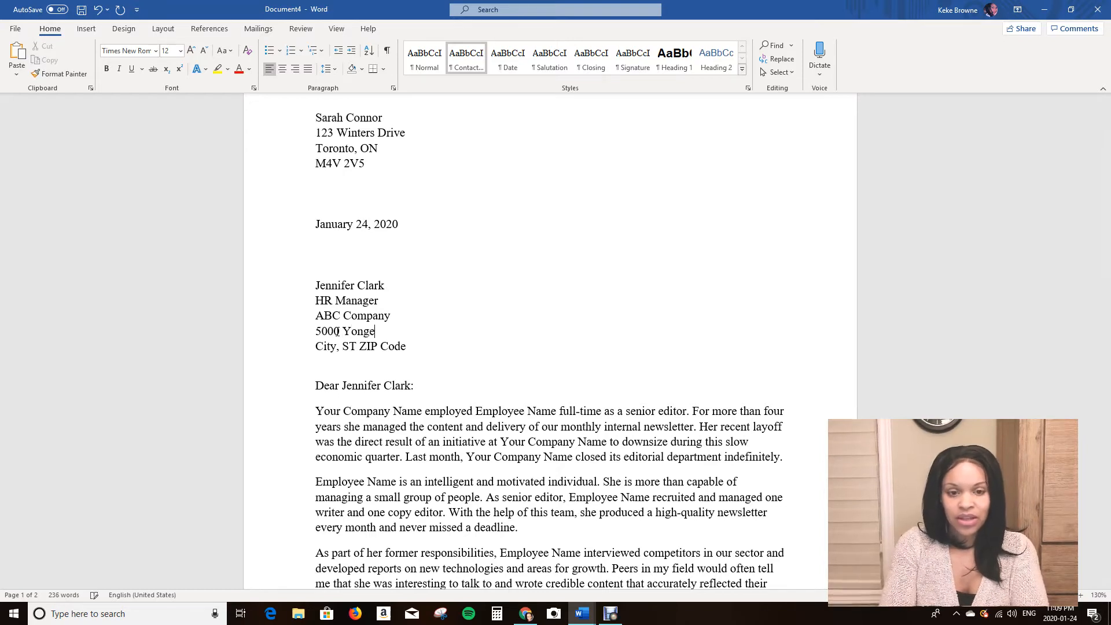
{"action": "type", "text": " St"}
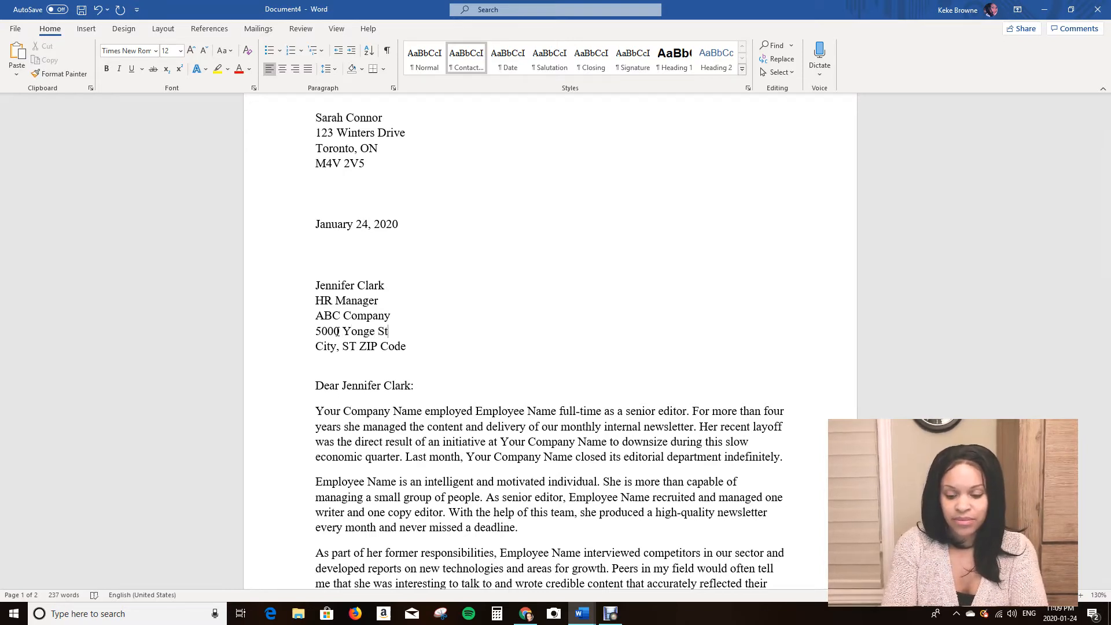
{"action": "type", "text": "reet"}
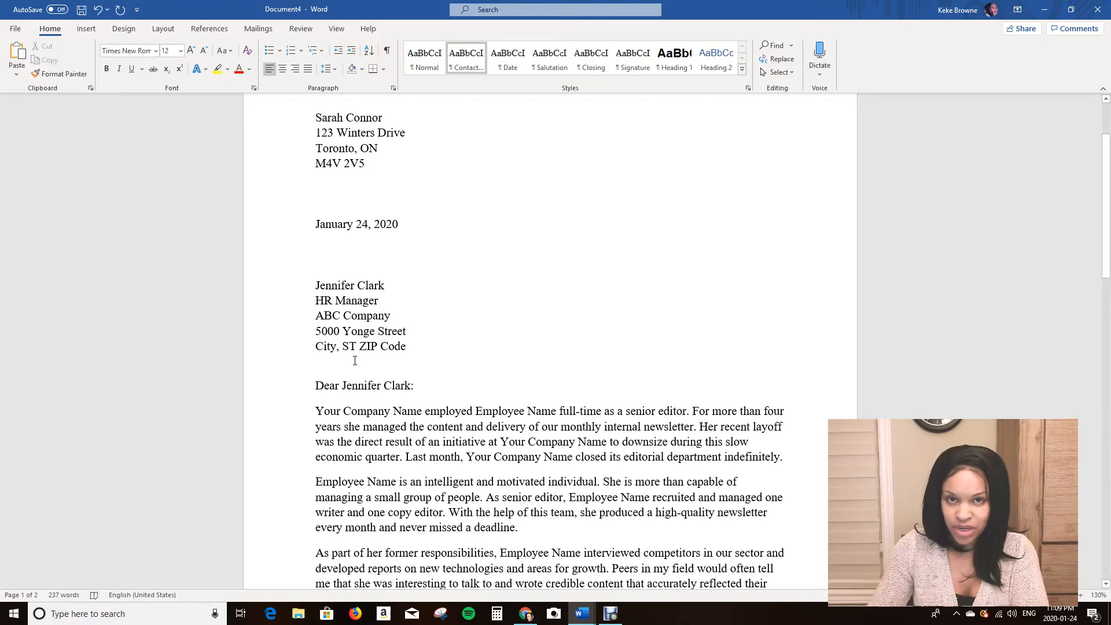
Replace the recipient's City, ST ZIP Code line with the city, province and postal code on one line.
{"action": "left_click", "coordinate": [397, 348]}
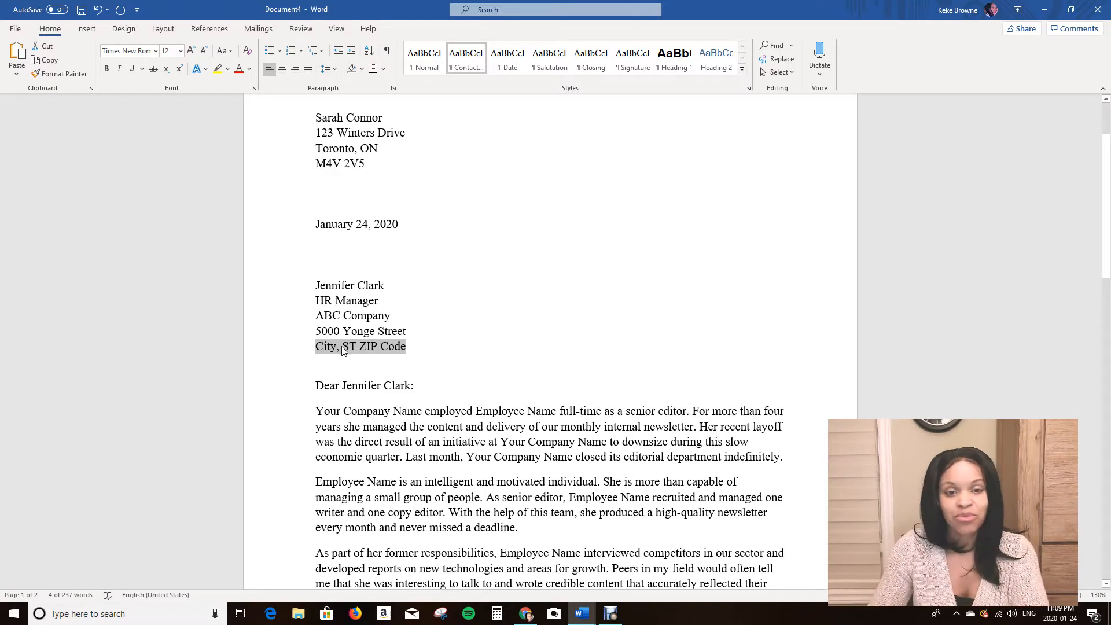
{"action": "type", "text": "Toronto, On"}
{"action": "key", "text": "BackSpace"}
{"action": "type", "text": "N"}
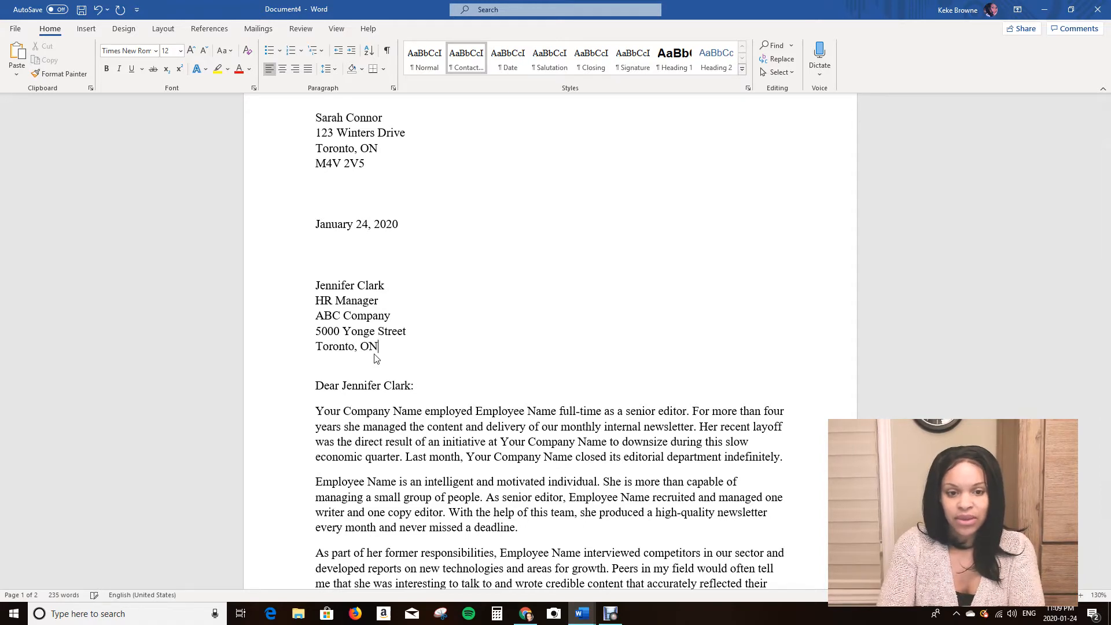
{"action": "type", "text": "M1"}
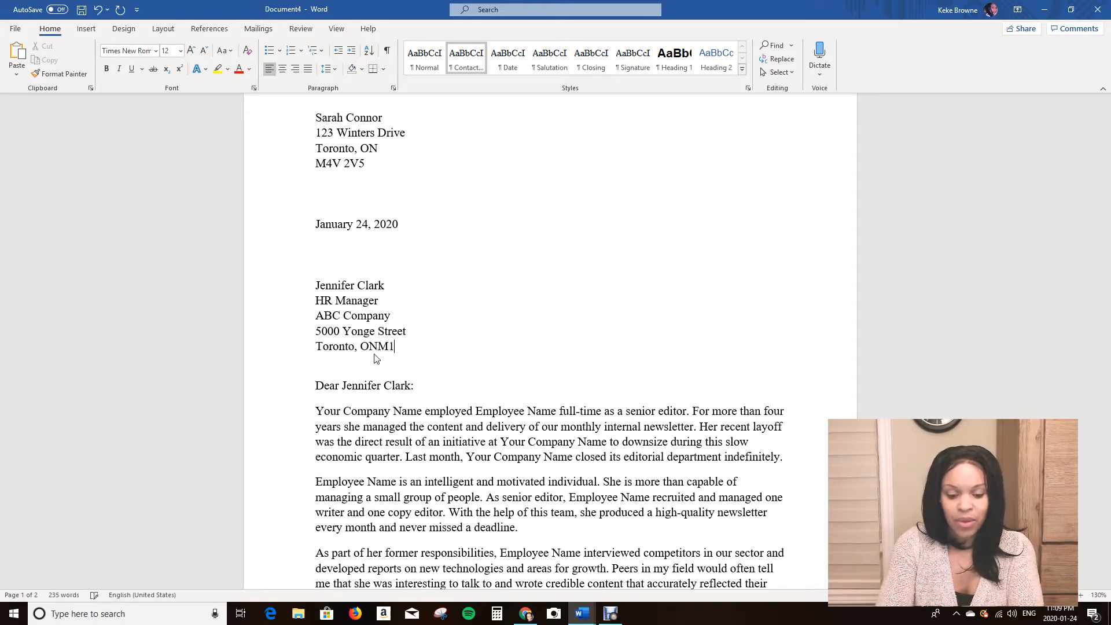
{"action": "type", "text": "V 2V6"}
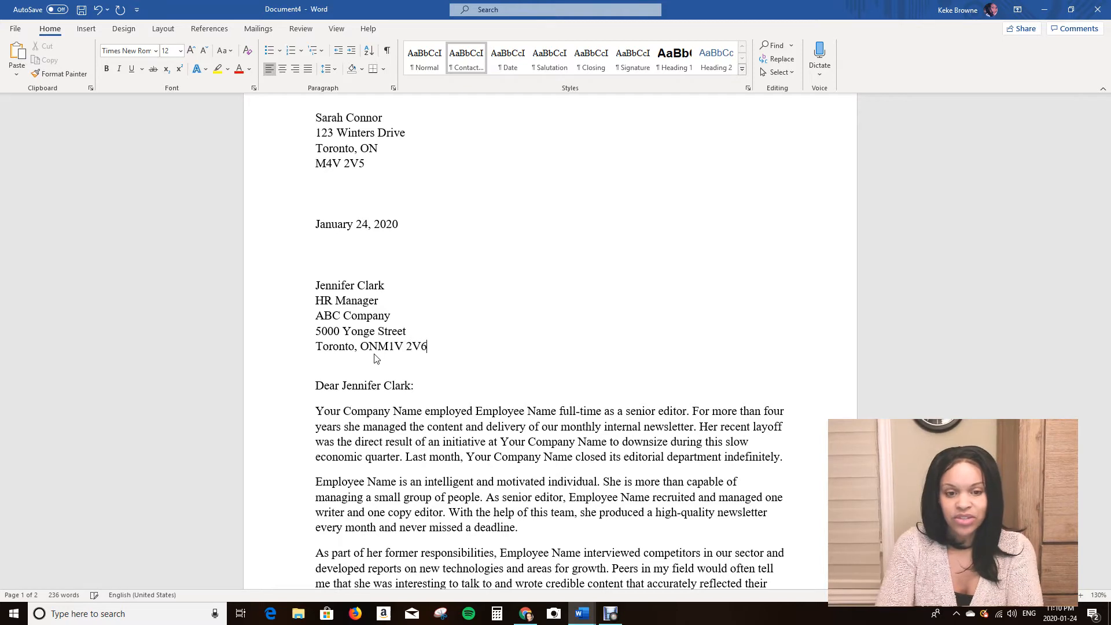
{"action": "left_click", "coordinate": [382, 348]}
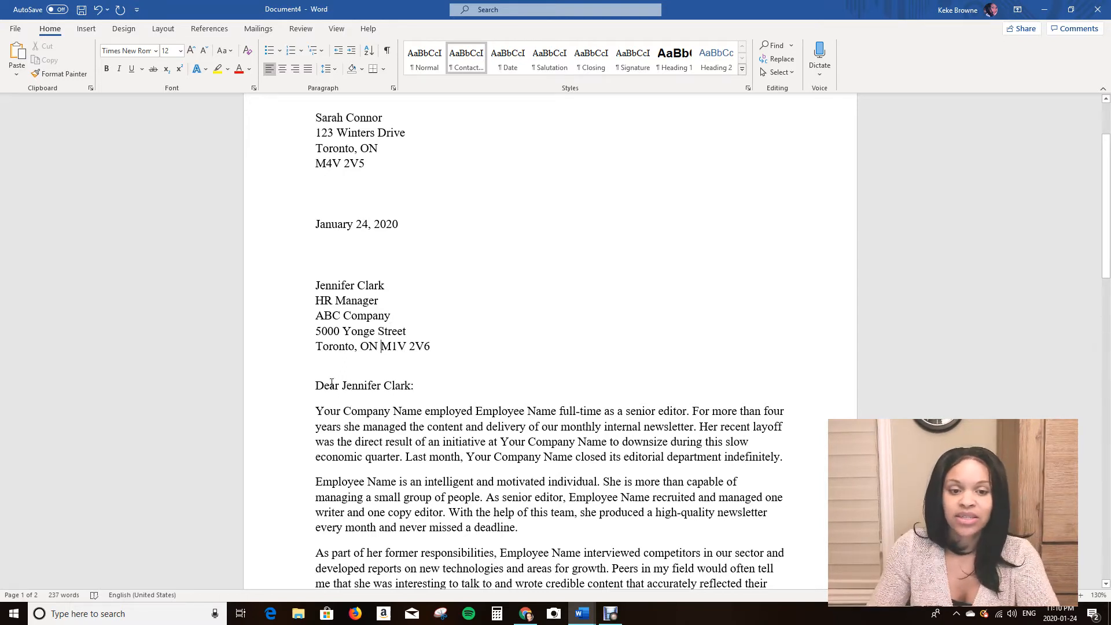
Delete the template's body paragraphs between the salutation and Sincerely, leaving a few empty lines.
{"action": "scroll", "coordinate": [406, 391], "scroll_direction": "down", "scroll_amount": 1}
{"action": "scroll", "coordinate": [407, 391], "scroll_direction": "down", "scroll_amount": 2}
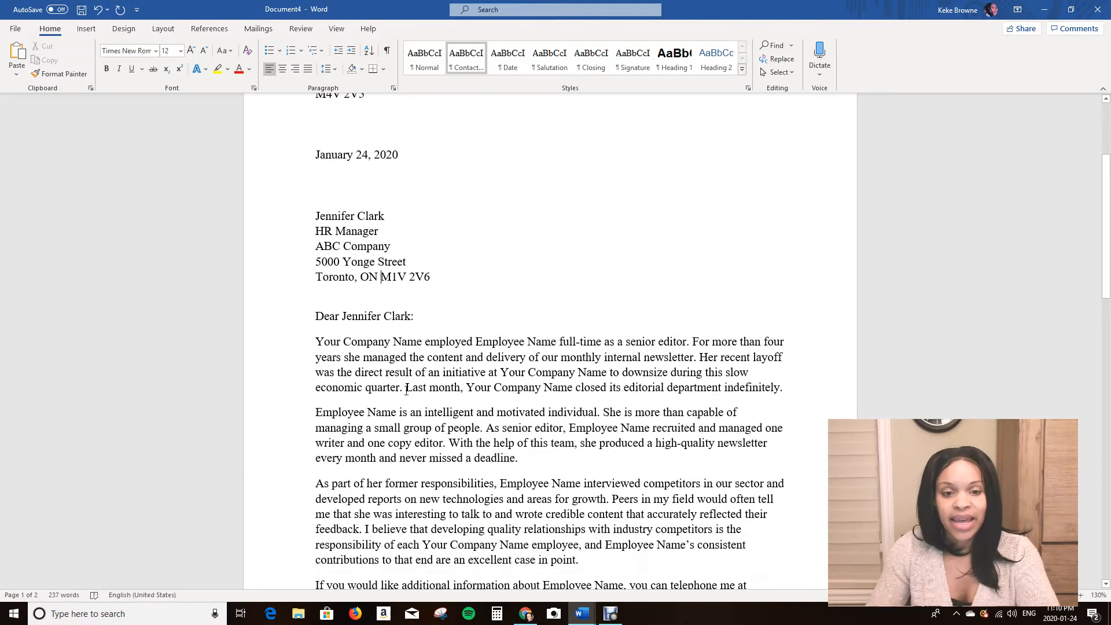
{"action": "scroll", "coordinate": [408, 390], "scroll_direction": "down", "scroll_amount": 3}
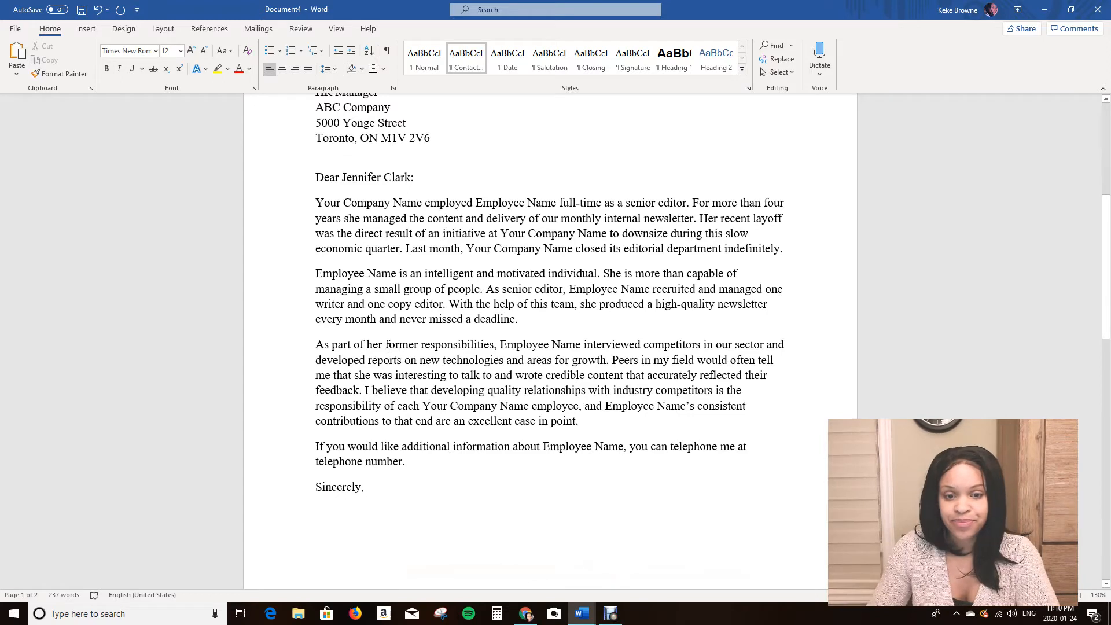
{"action": "left_click", "coordinate": [427, 464]}
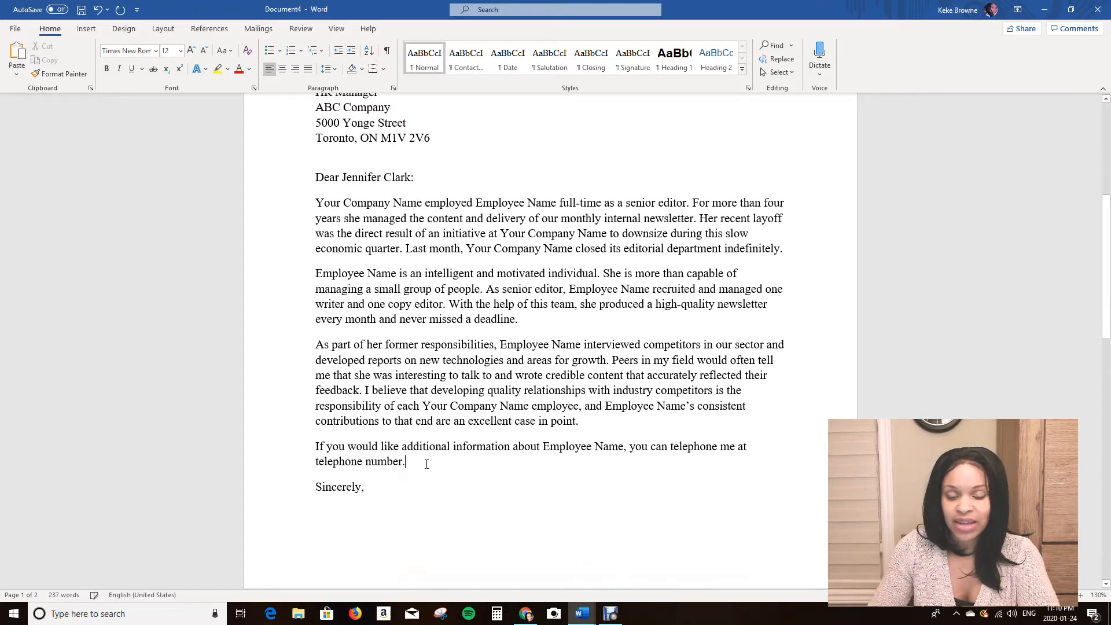
{"action": "triple_click", "coordinate": [426, 464]}
{"action": "left_click", "coordinate": [423, 465]}
{"action": "left_click_drag", "start_coordinate": [421, 464], "coordinate": [319, 210]}
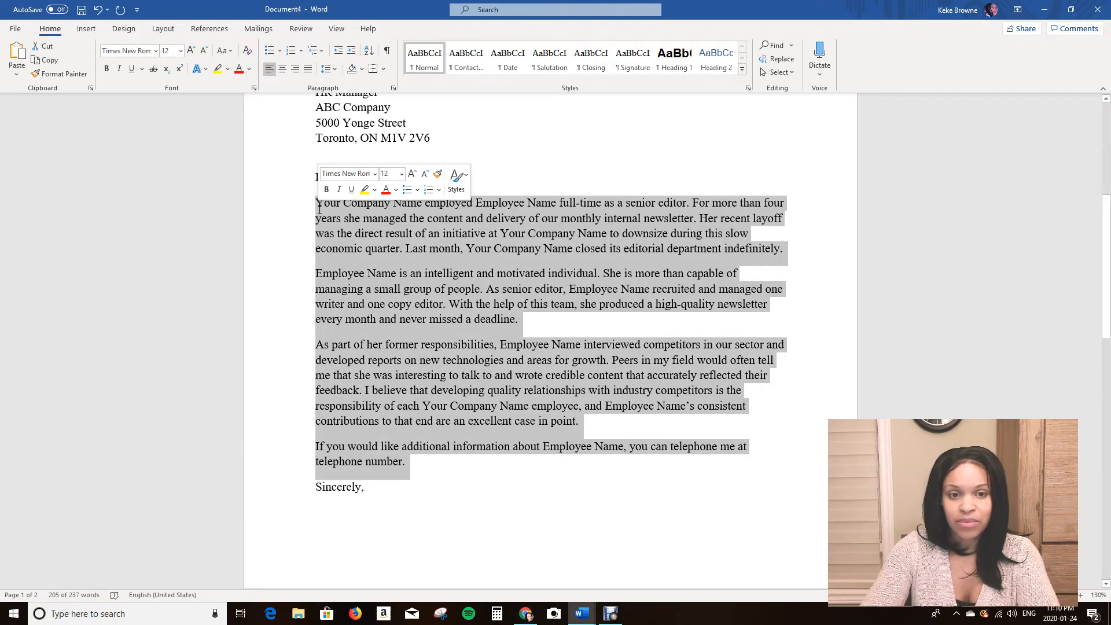
{"action": "key", "text": "Delete"}
{"action": "key", "text": "Return"}
{"action": "key", "text": "Return"}
{"action": "key", "text": "Return"}
{"action": "key", "text": "Return"}
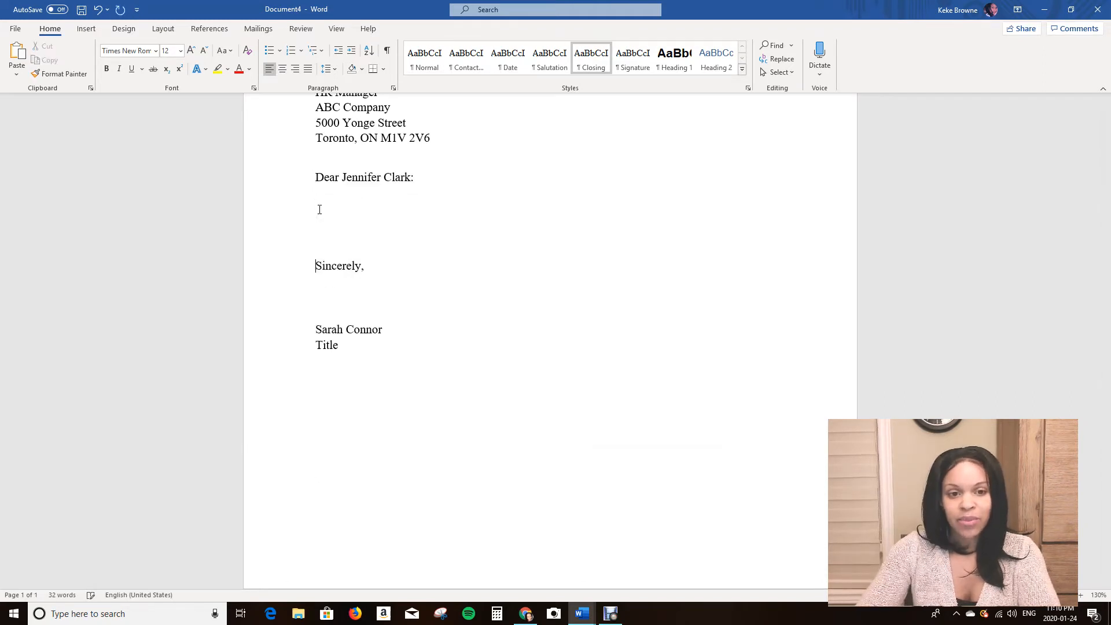
Remove the space after paragraphs for the empty lines, closing and signature lines.
{"action": "left_click_drag", "start_coordinate": [345, 346], "coordinate": [287, 241]}
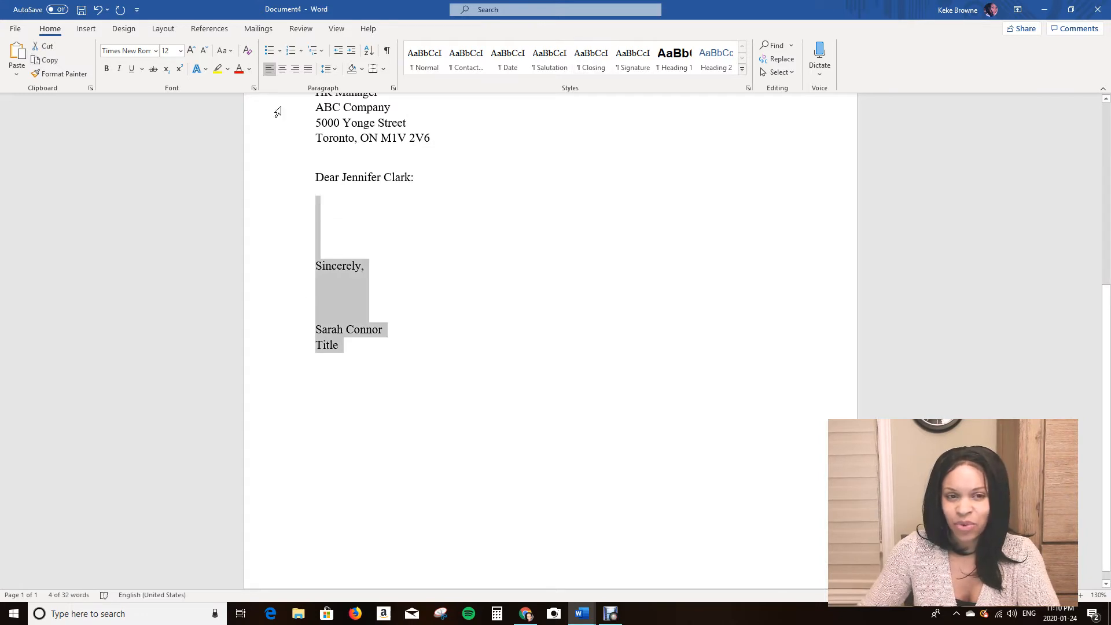
{"action": "left_click", "coordinate": [329, 71]}
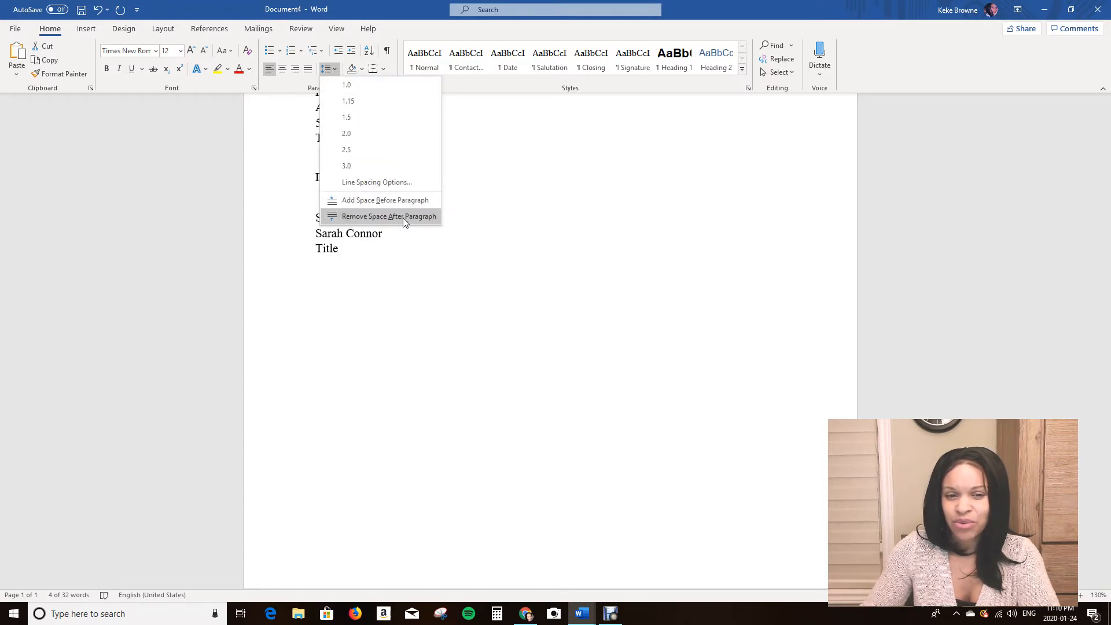
{"action": "left_click", "coordinate": [352, 217]}
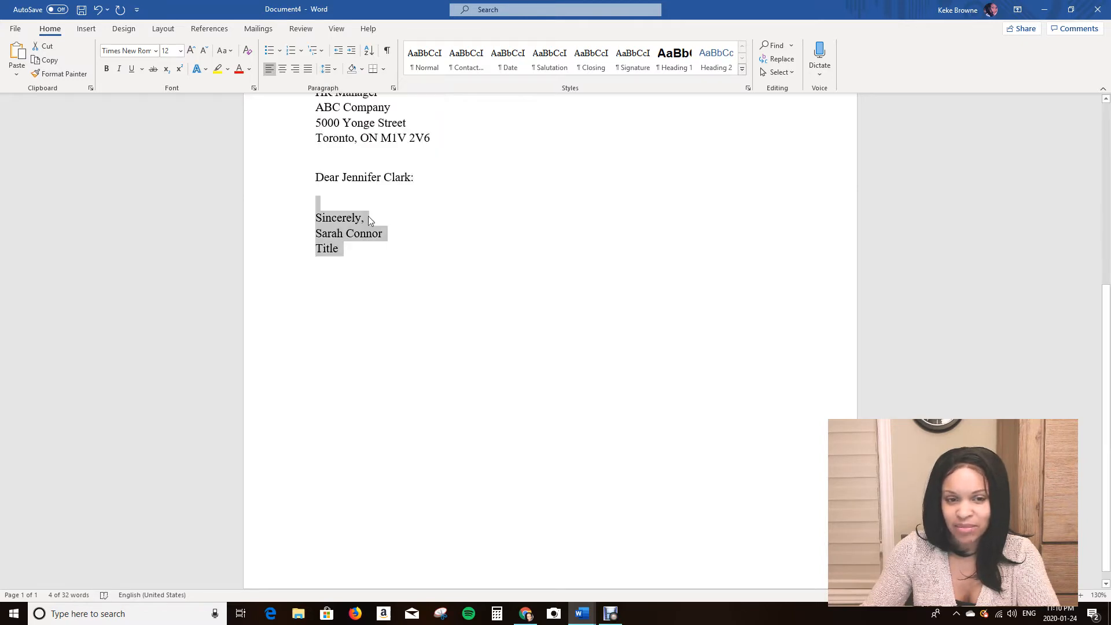
{"action": "left_click", "coordinate": [371, 219]}
{"action": "left_click", "coordinate": [347, 178]}
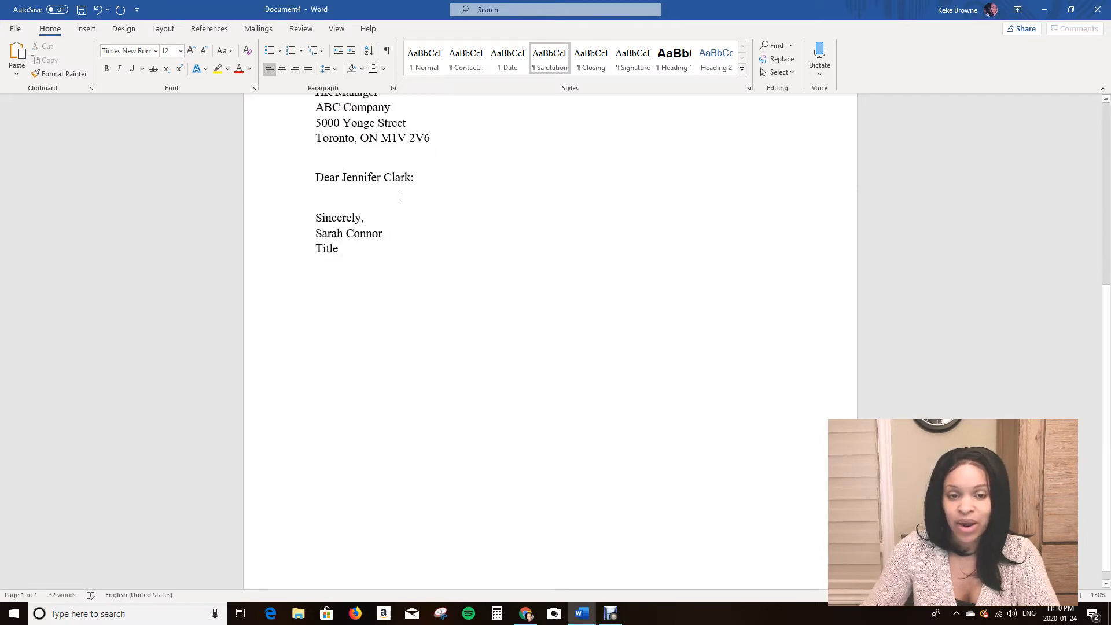
{"action": "left_click", "coordinate": [427, 177]}
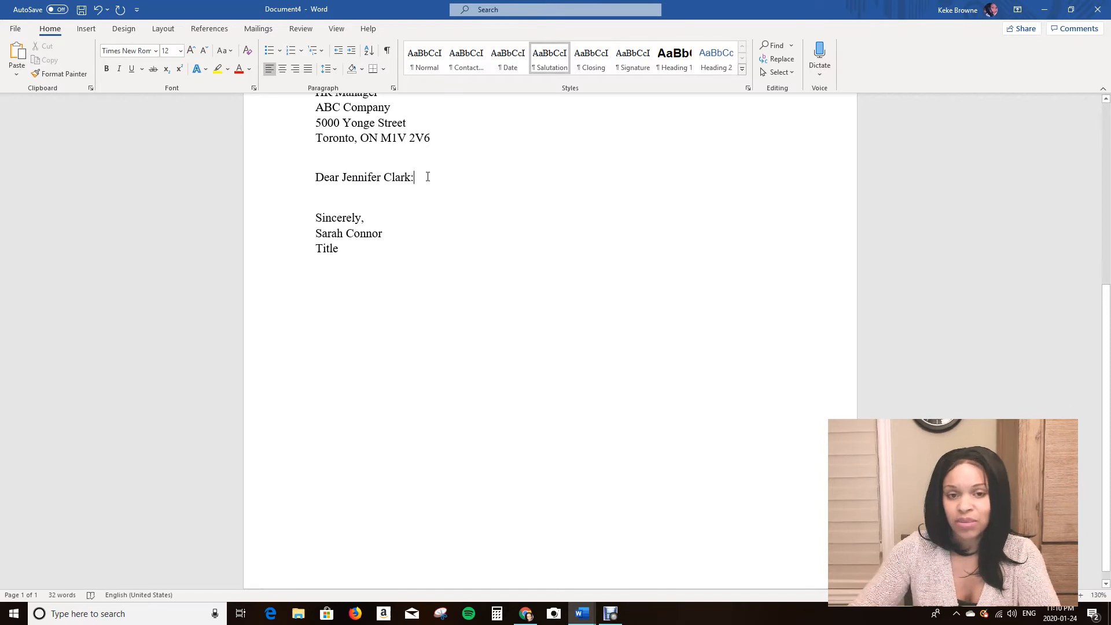
{"action": "key", "text": "Return"}
{"action": "key", "text": "Return"}
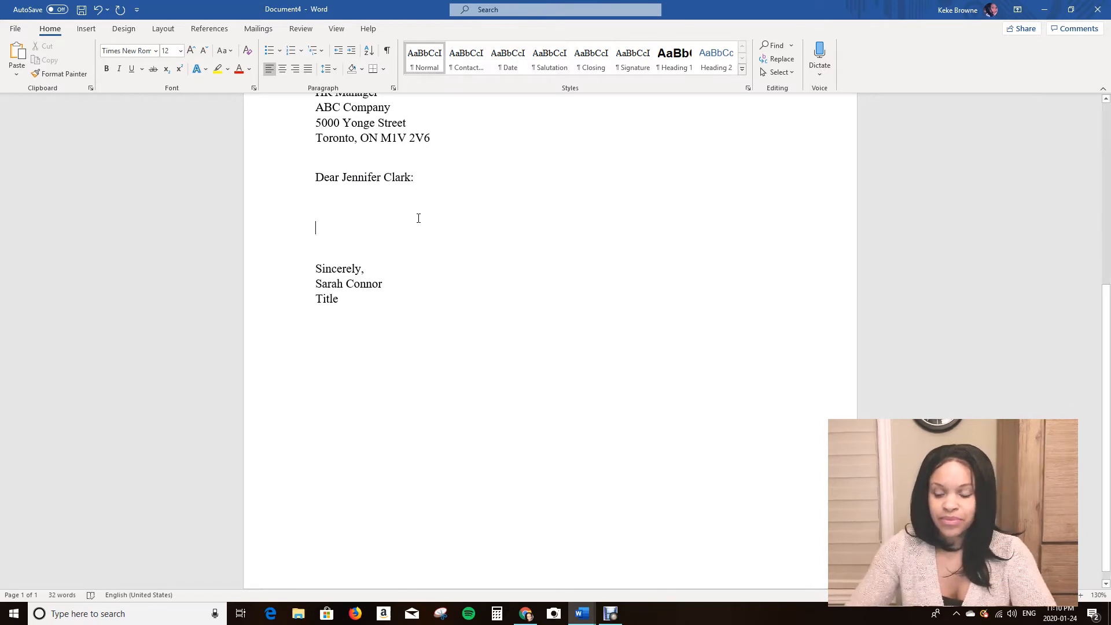
{"action": "key", "text": "Return"}
{"action": "key", "text": "BackSpace"}
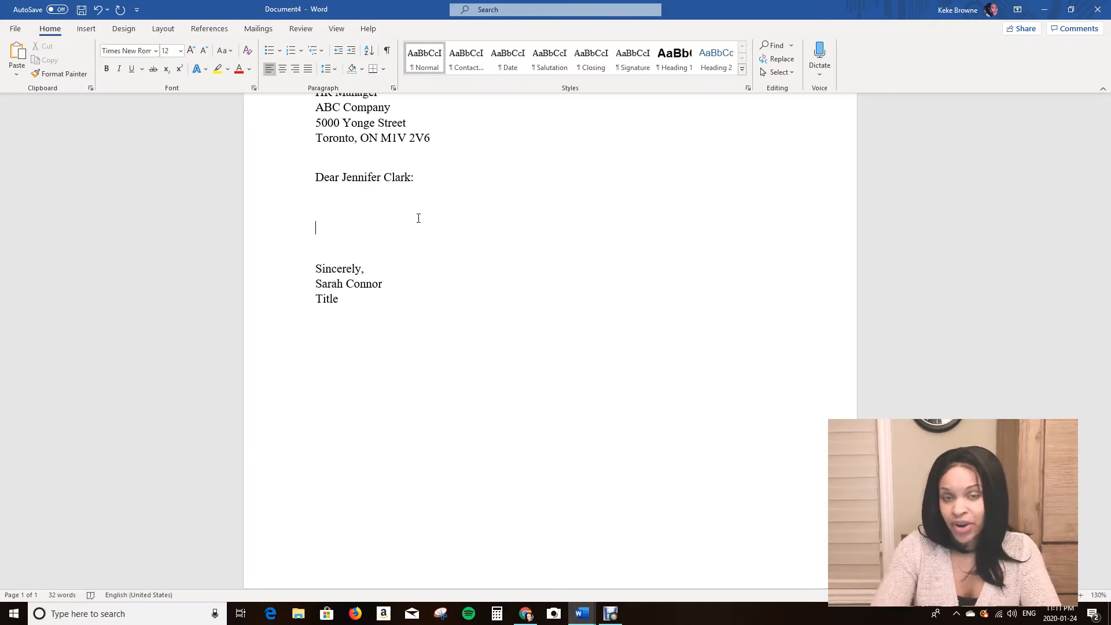
Switch to the Document2 letter and select and copy its three body paragraphs.
{"action": "left_click", "coordinate": [587, 616]}
{"action": "left_click", "coordinate": [512, 559]}
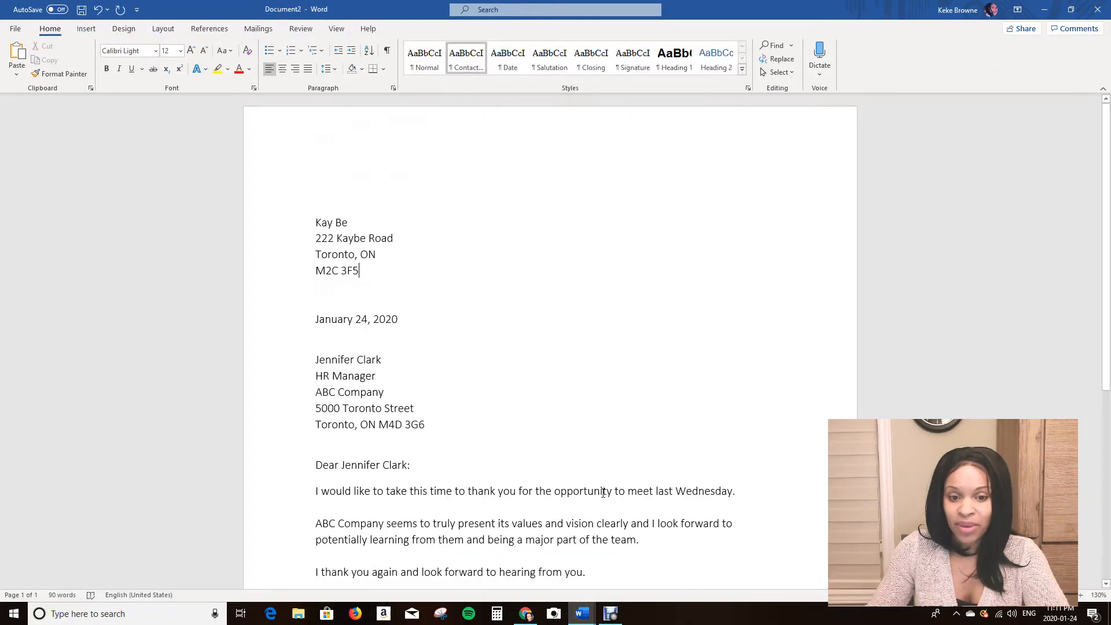
{"action": "left_click_drag", "start_coordinate": [598, 539], "coordinate": [283, 459]}
{"action": "key", "text": "ctrl+c"}
Return to Document4 and paste the copied paragraphs on the blank line below the salutation.
{"action": "left_click", "coordinate": [584, 616]}
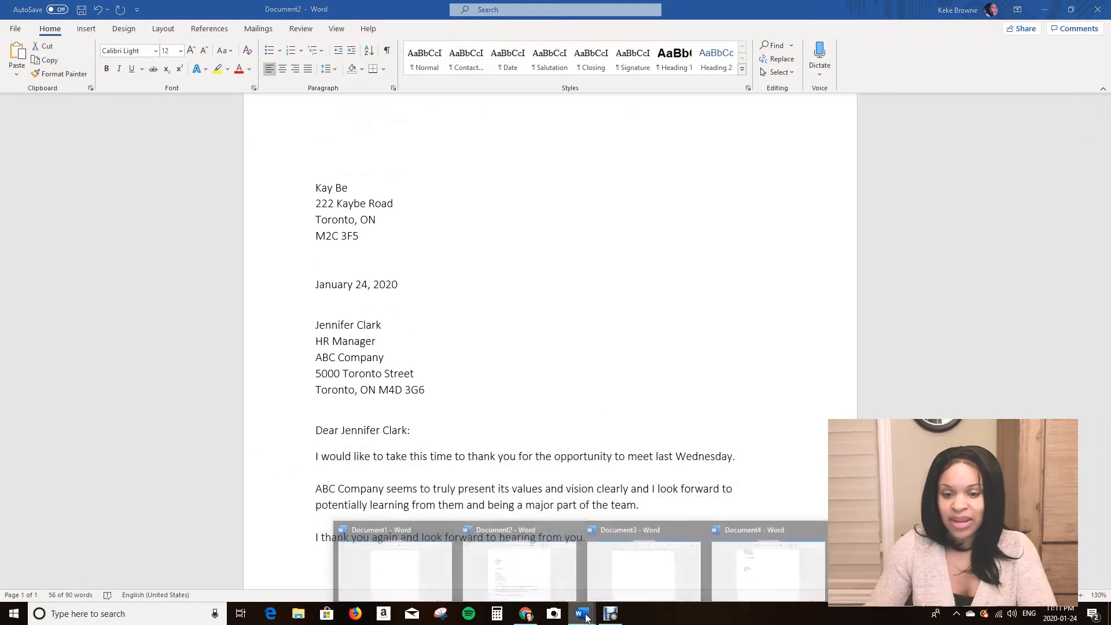
{"action": "left_click", "coordinate": [753, 567]}
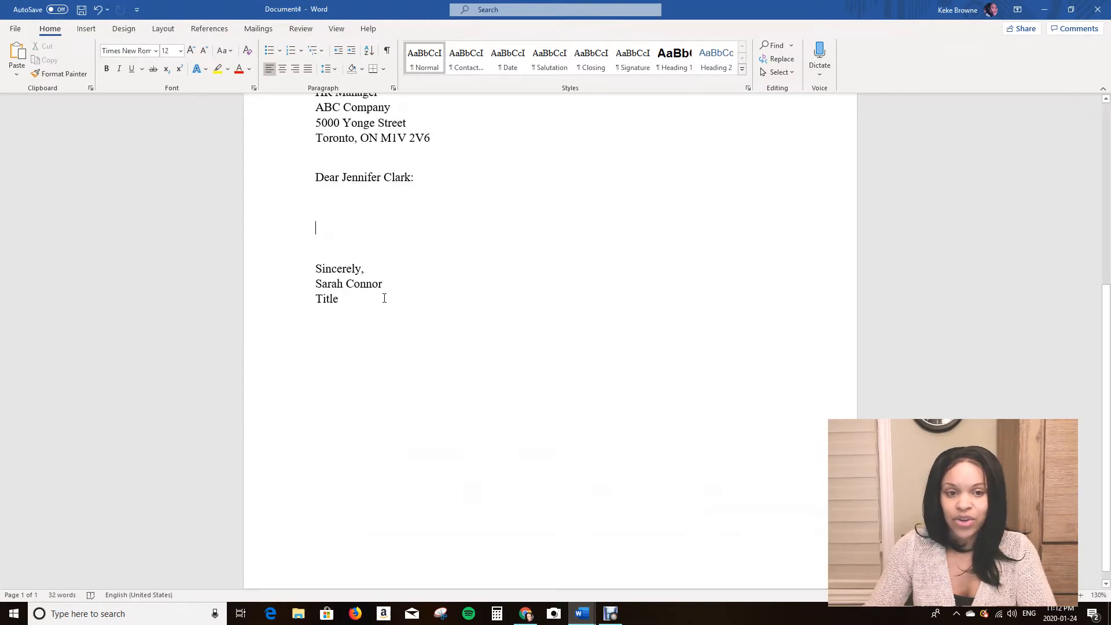
{"action": "key", "text": "ctrl+v"}
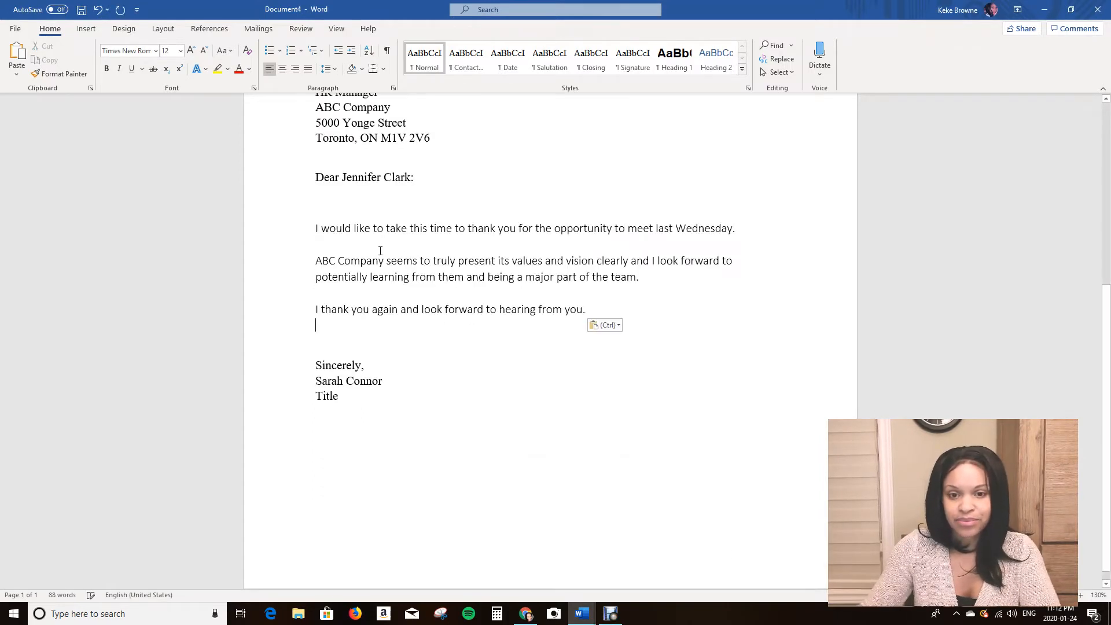
Reword the end of the first body paragraph to 'my interview meeting with you last Wednesday'.
{"action": "scroll", "coordinate": [514, 421], "scroll_direction": "up", "scroll_amount": 1}
{"action": "left_click", "coordinate": [359, 212]}
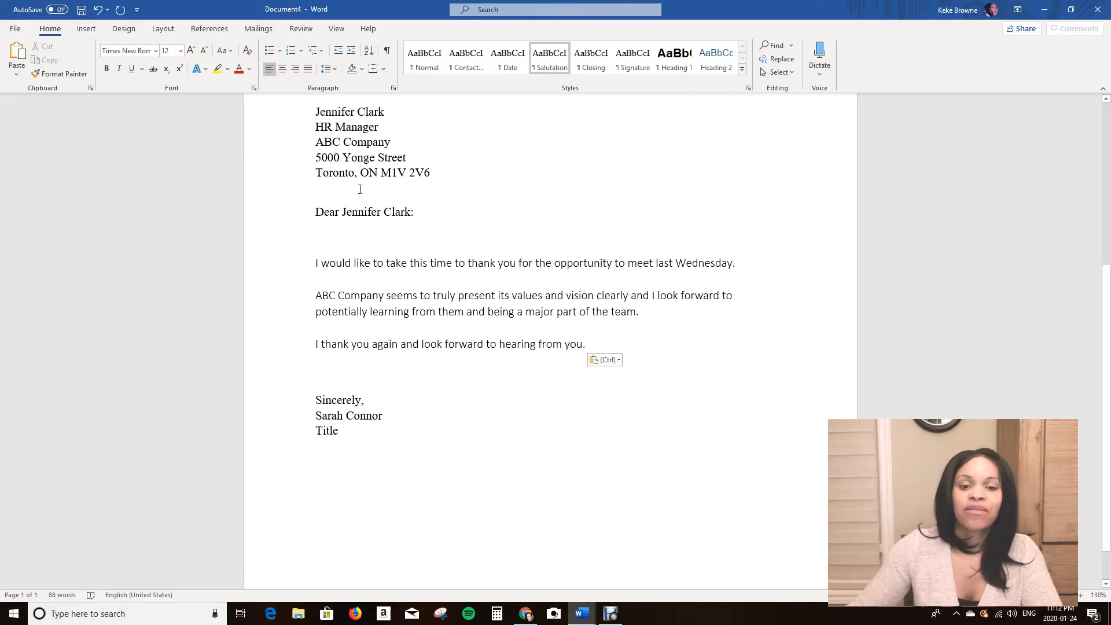
{"action": "left_click", "coordinate": [412, 157]}
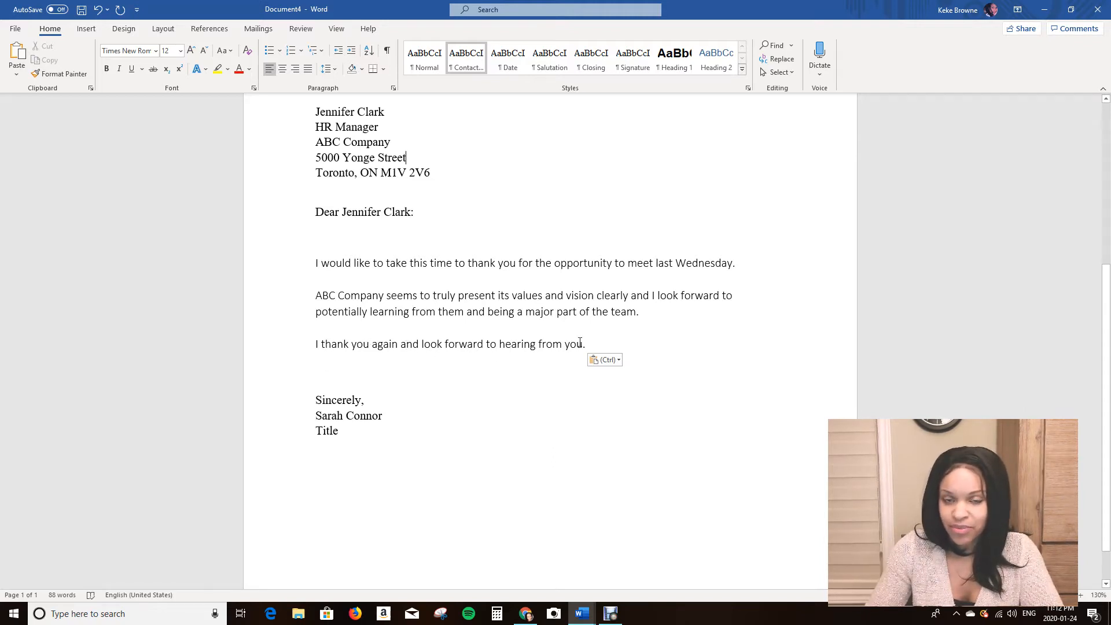
{"action": "left_click", "coordinate": [648, 313]}
{"action": "left_click", "coordinate": [595, 346]}
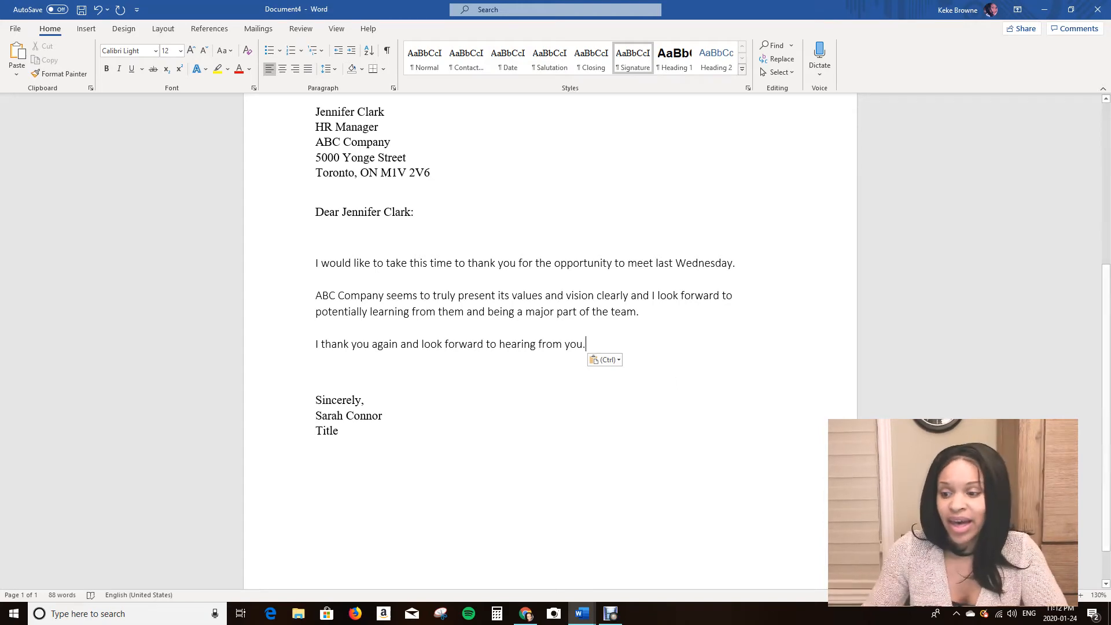
{"action": "left_click", "coordinate": [1081, 596]}
{"action": "left_click", "coordinate": [1081, 595]}
{"action": "left_click", "coordinate": [1081, 596]}
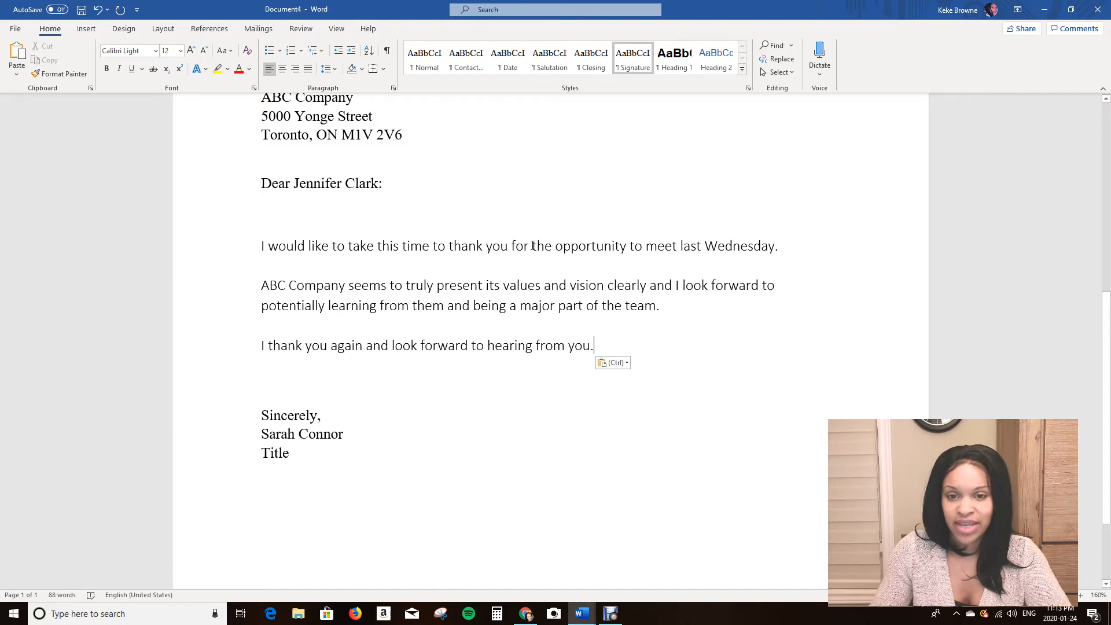
{"action": "left_click_drag", "start_coordinate": [533, 245], "coordinate": [658, 247]}
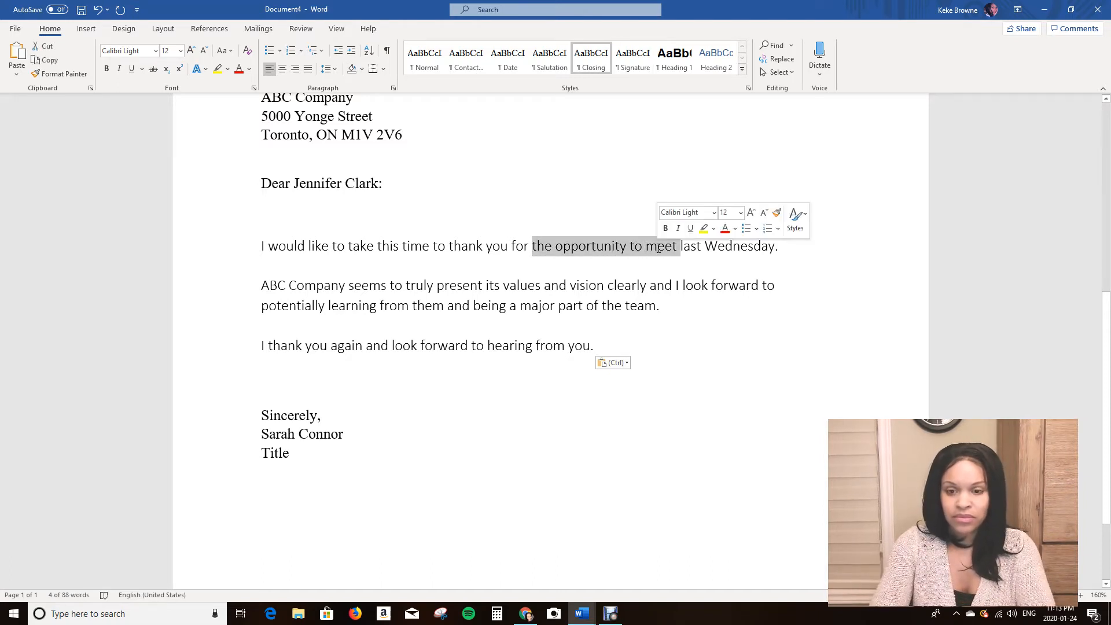
{"action": "type", "text": "our mee"}
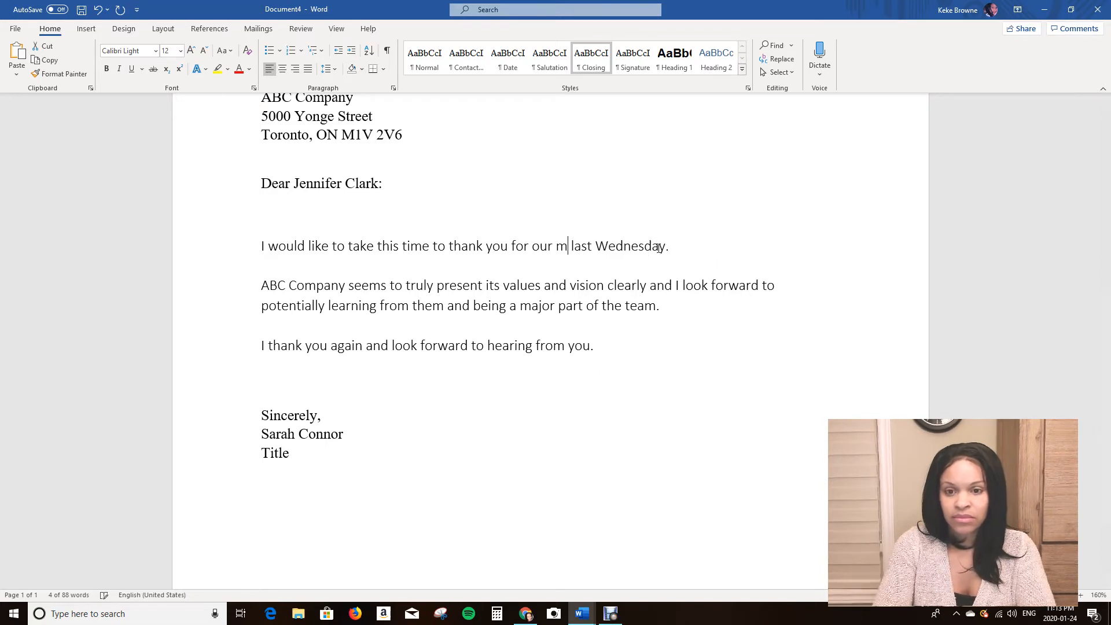
{"action": "type", "text": "ting"}
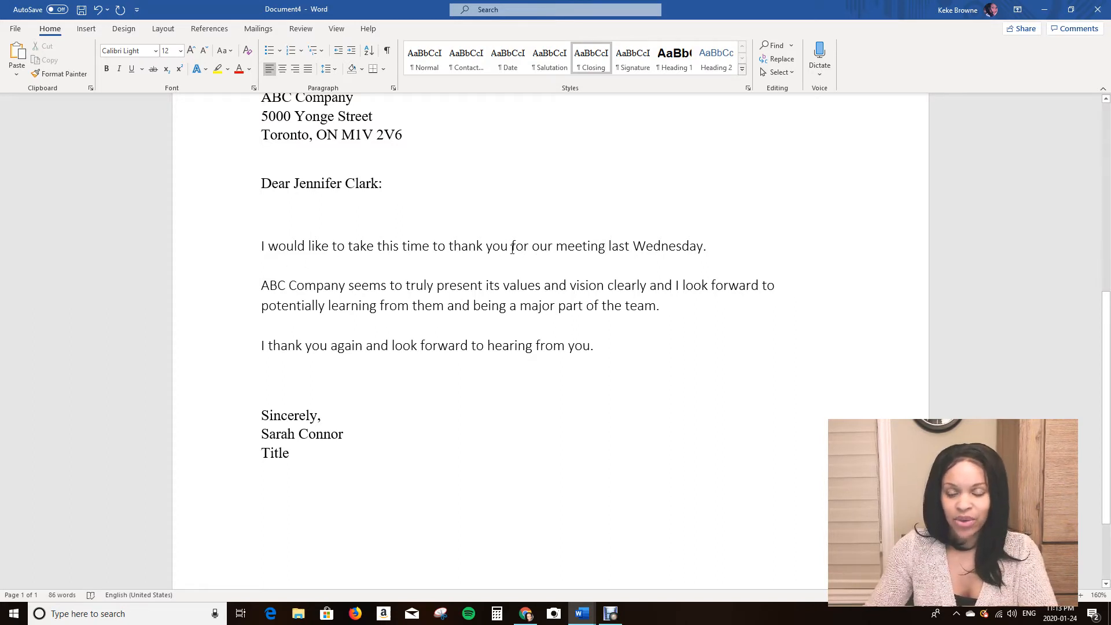
{"action": "left_click_drag", "start_coordinate": [532, 246], "coordinate": [553, 245]}
{"action": "type", "text": "my"}
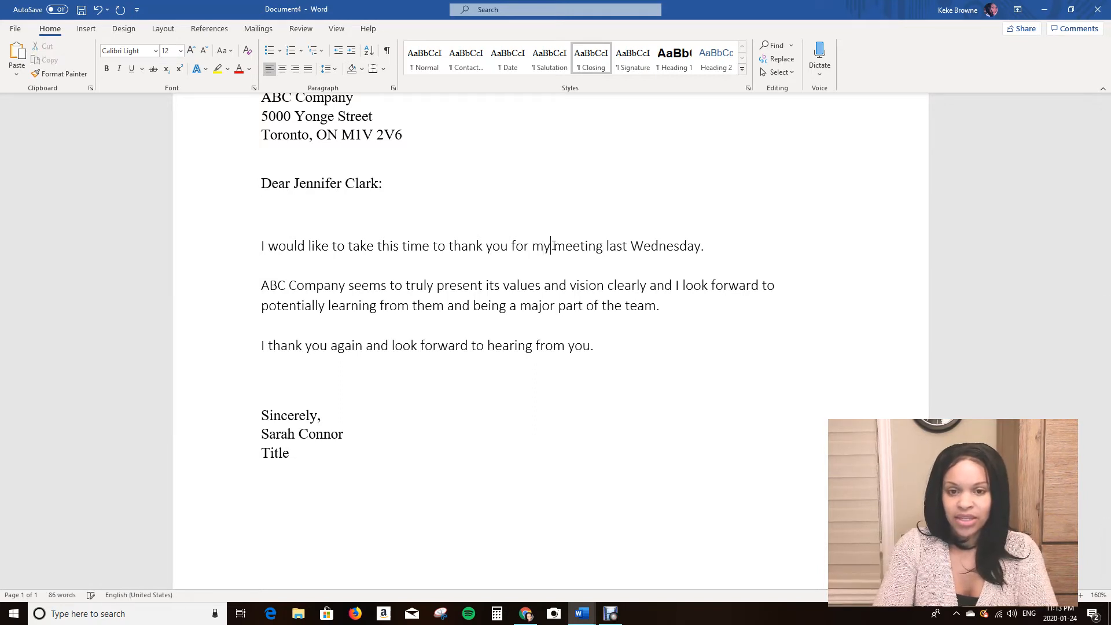
{"action": "type", "text": " Interview"}
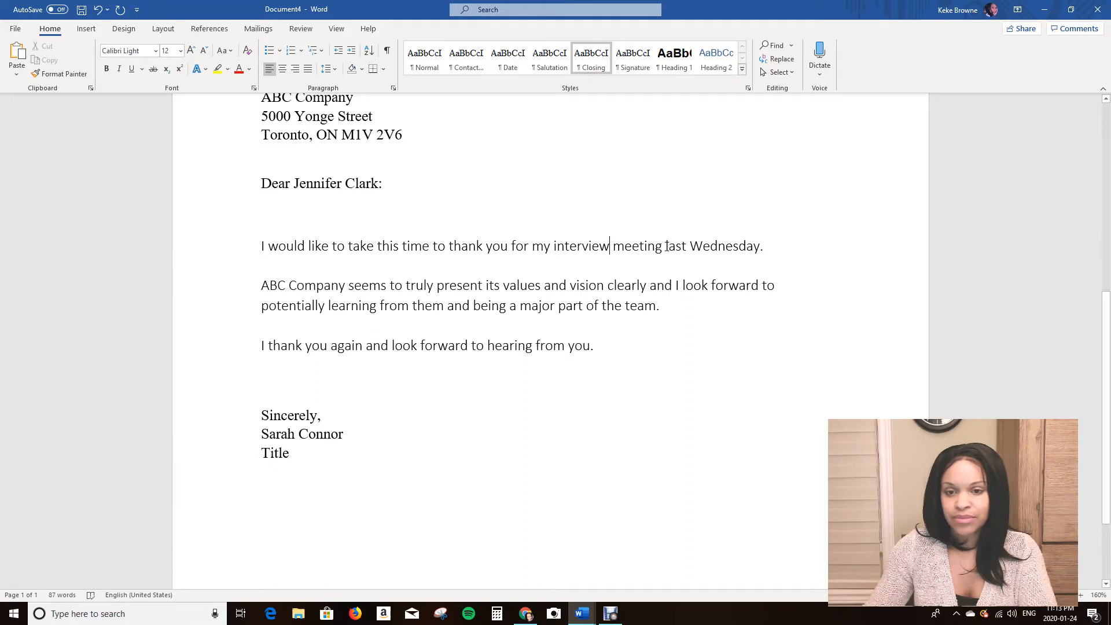
{"action": "type", "text": "with you"}
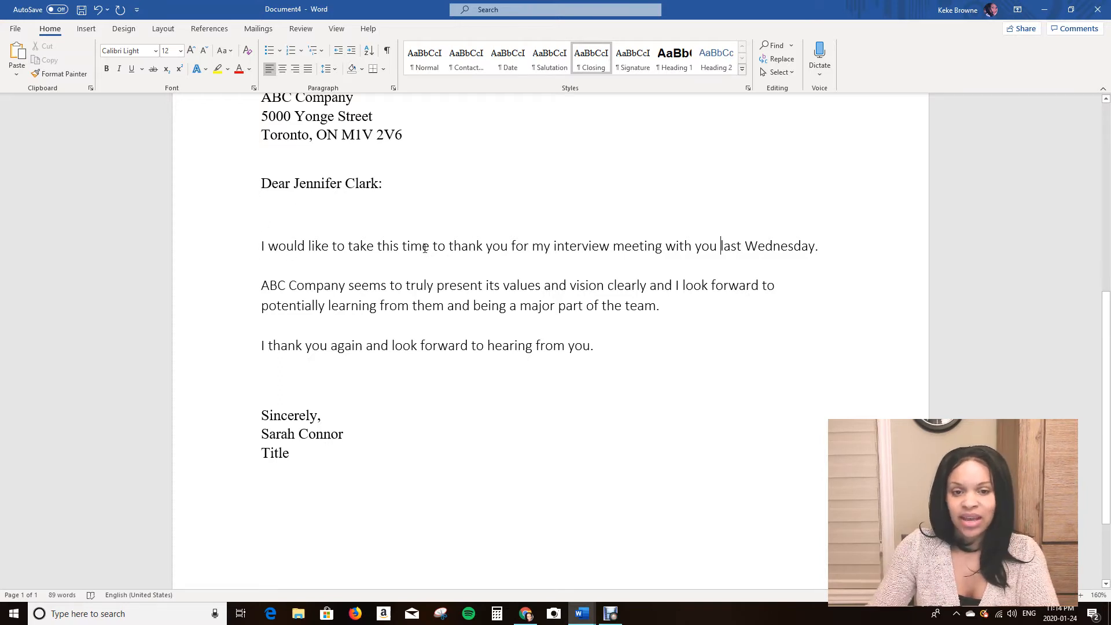
Rewrite the end of the first paragraph as 'meeting with me for the Administrative Assistant position.'.
{"action": "left_click_drag", "start_coordinate": [532, 246], "coordinate": [816, 247]}
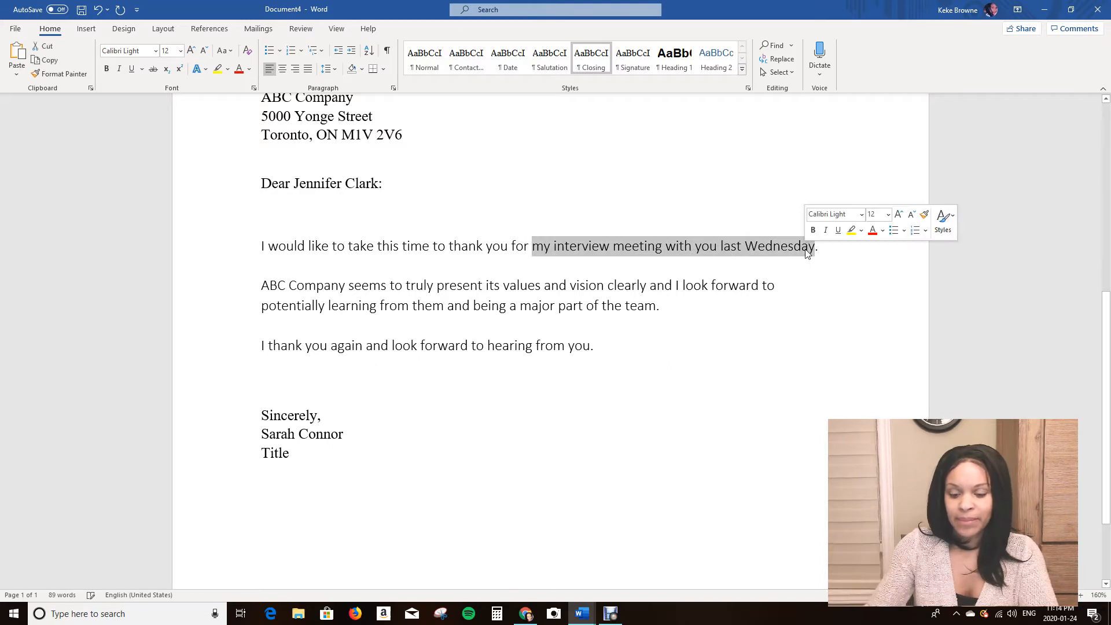
{"action": "type", "text": "meeting with me"}
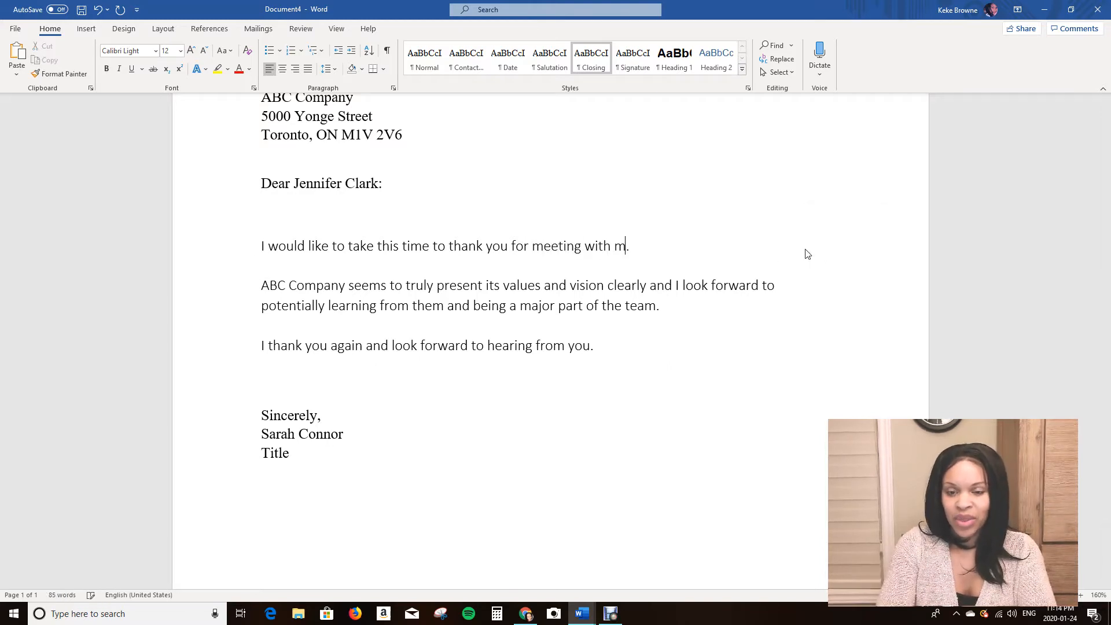
{"action": "type", "text": " for the "}
{"action": "type", "text": "Administr"}
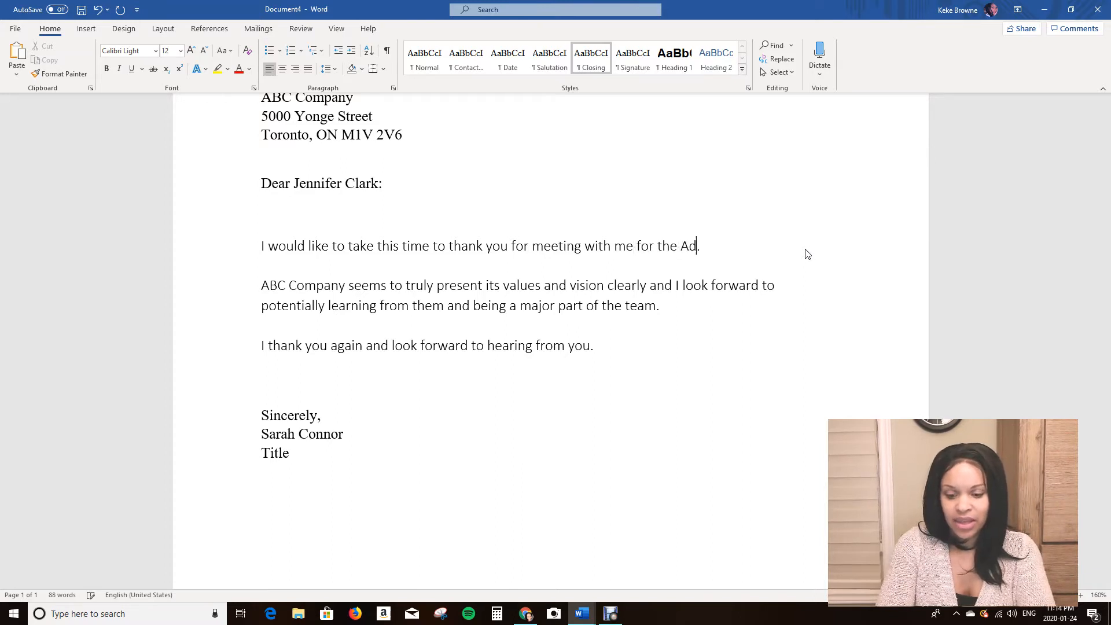
{"action": "type", "text": "ative A"}
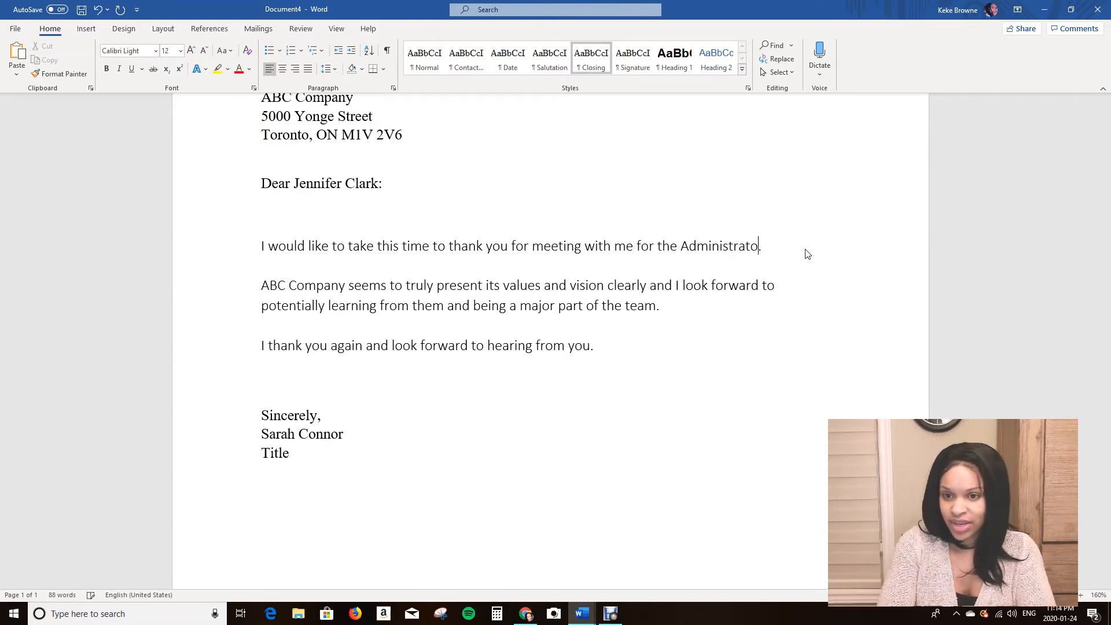
{"action": "type", "text": "ssistant pos"}
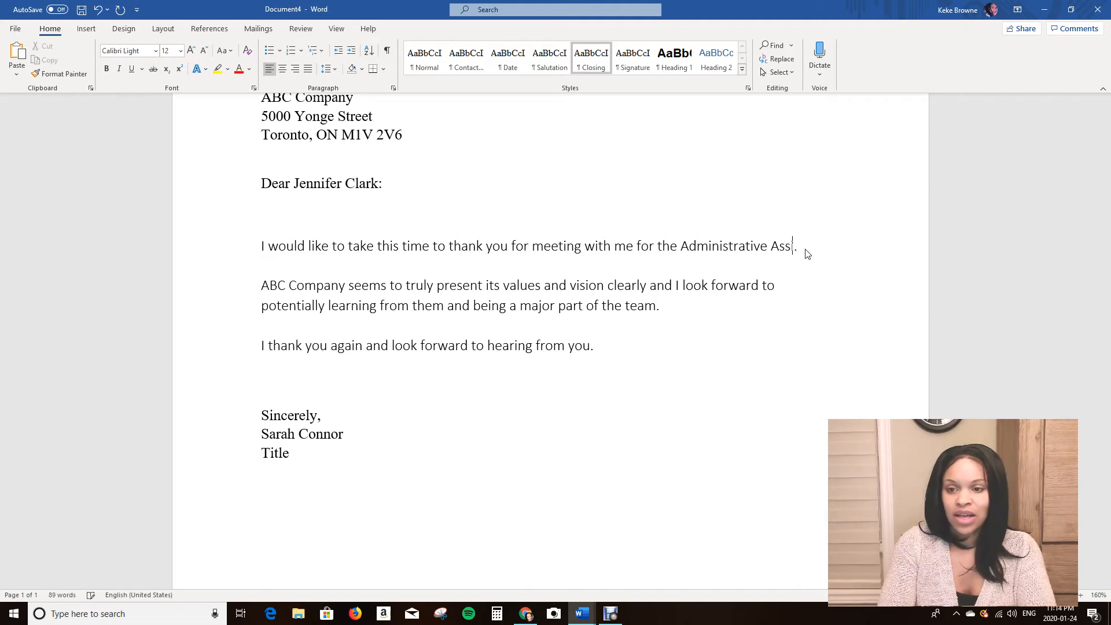
{"action": "type", "text": "i"}
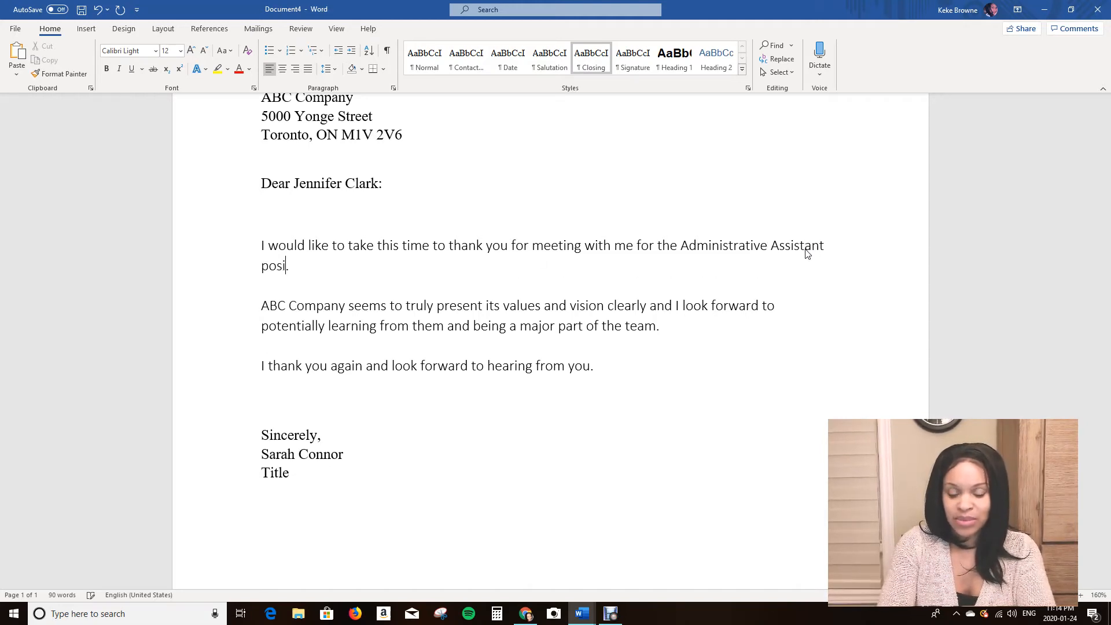
{"action": "type", "text": "tion"}
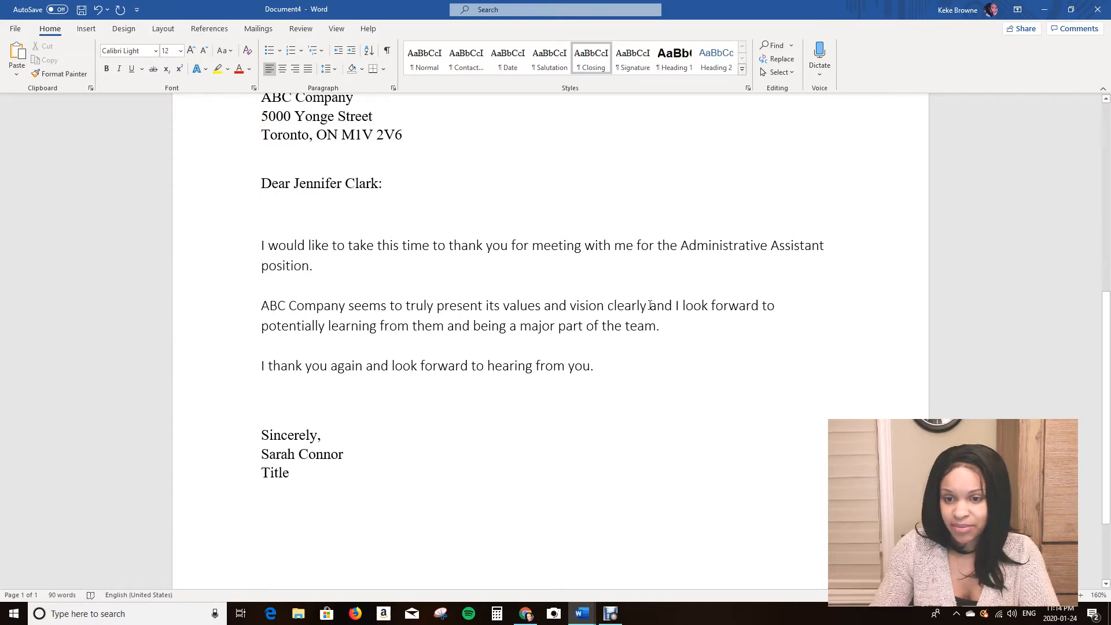
Insert 'potentially' after 'clearly and' in the second paragraph and delete 'to potentially' from its second line.
{"action": "left_click", "coordinate": [671, 305]}
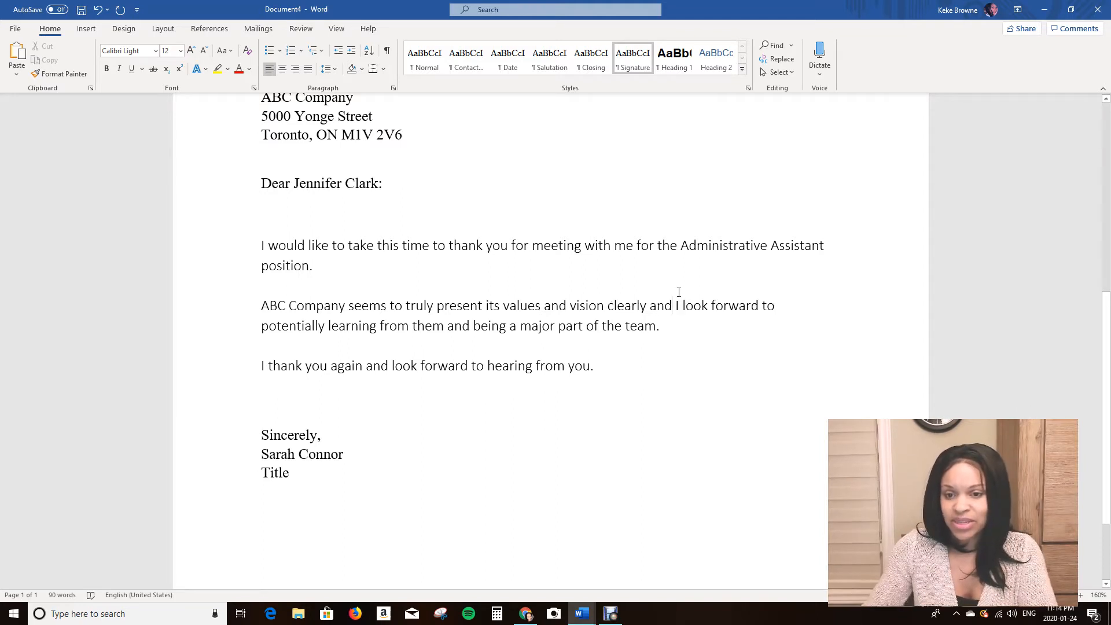
{"action": "type", "text": "potentially "}
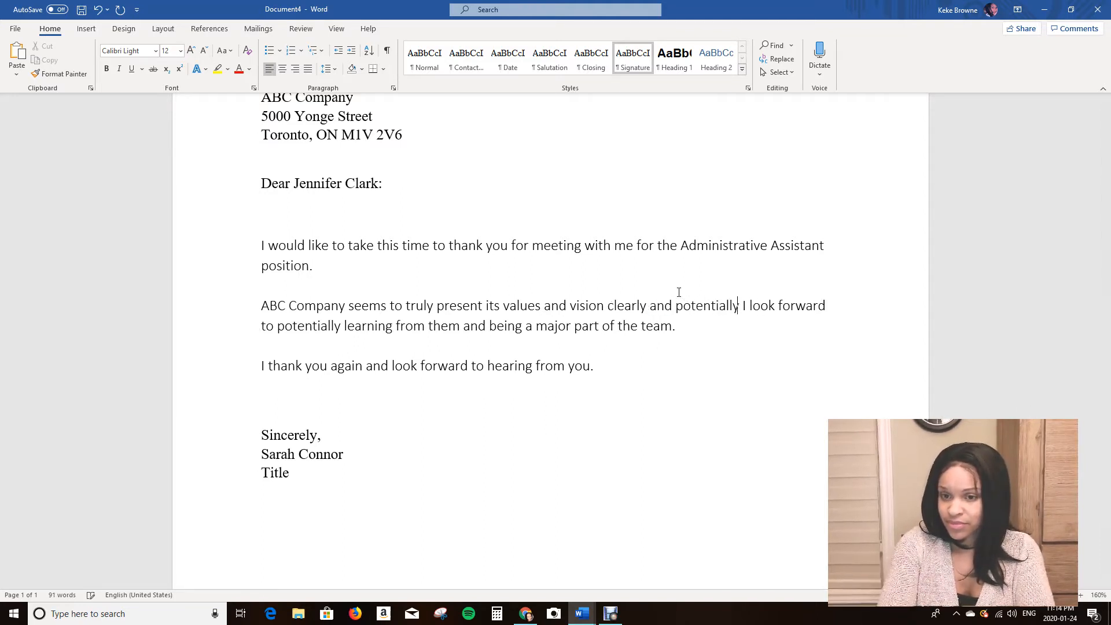
{"action": "type", "text": "."}
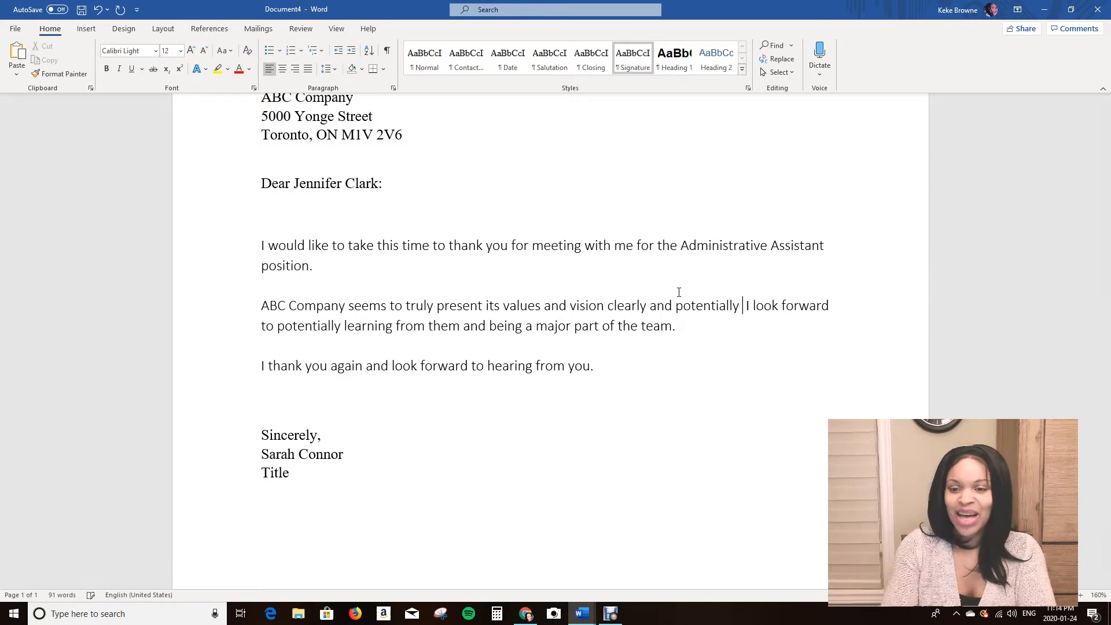
{"action": "key", "text": "BackSpace"}
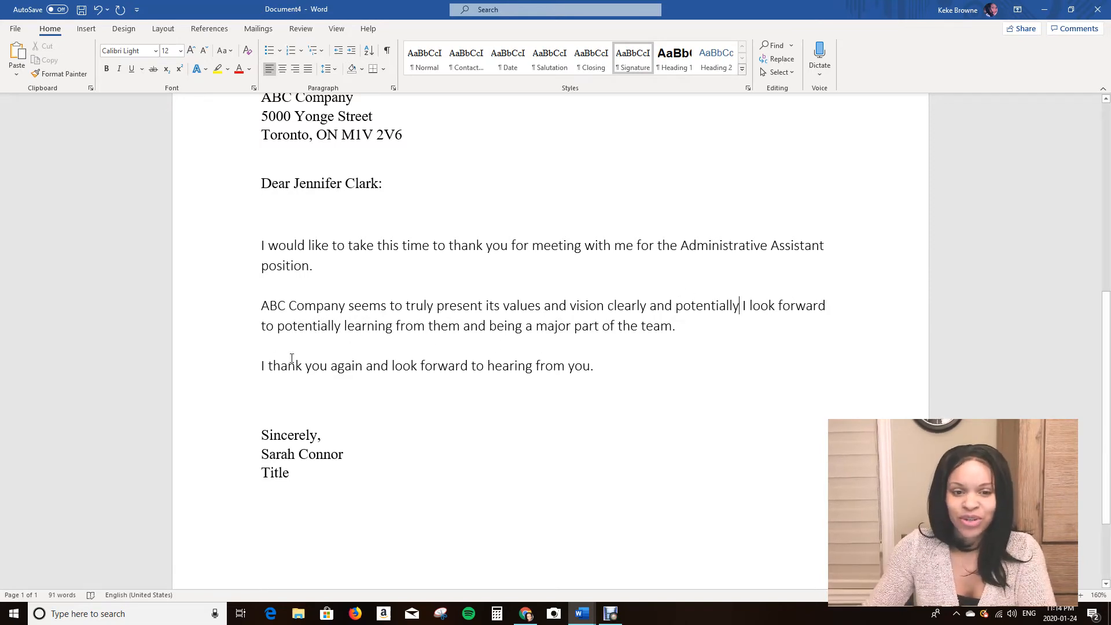
{"action": "left_click_drag", "start_coordinate": [263, 329], "coordinate": [340, 327]}
{"action": "key", "text": "Delete"}
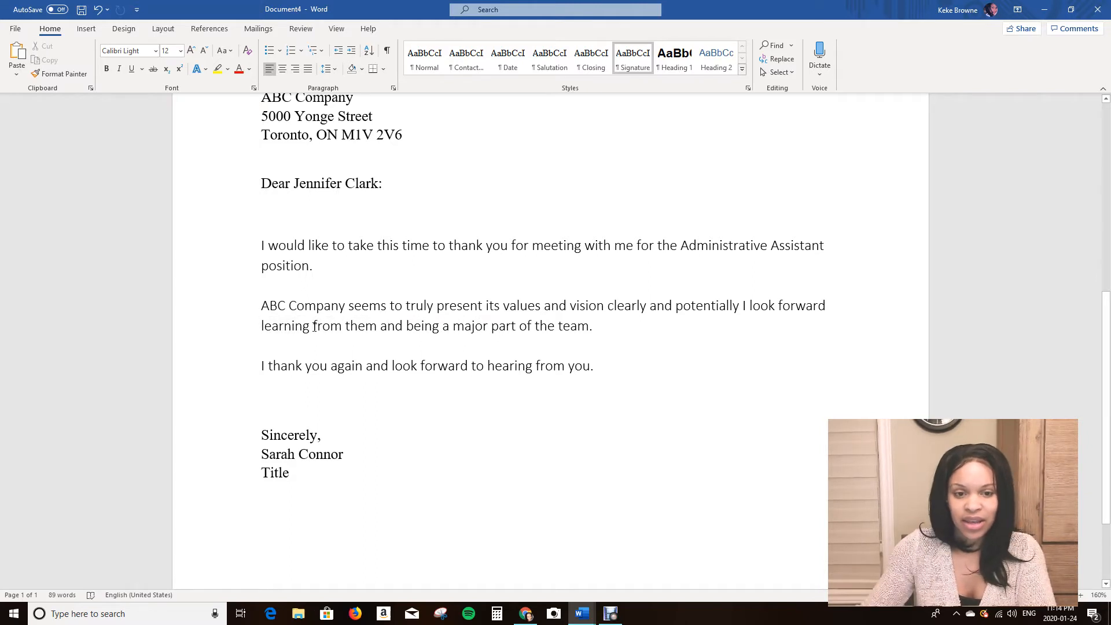
In the second paragraph, replace 'from them' with 'new skills' and 'being' with 'becoming'.
{"action": "left_click_drag", "start_coordinate": [313, 325], "coordinate": [368, 330]}
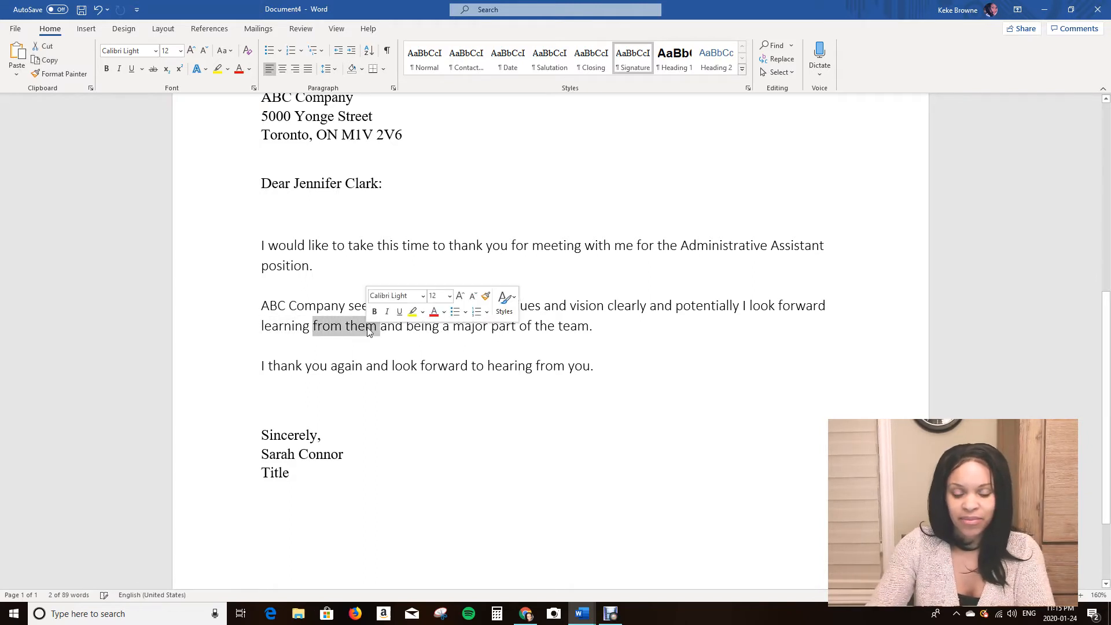
{"action": "type", "text": "new skills"}
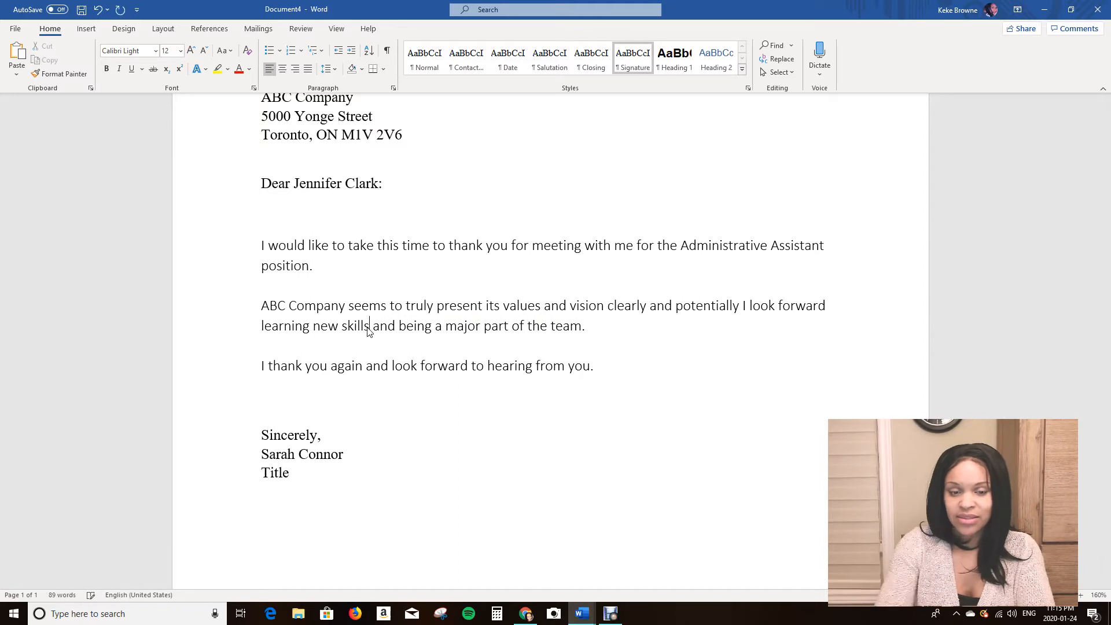
{"action": "left_click_drag", "start_coordinate": [399, 327], "coordinate": [430, 338]}
{"action": "type", "text": "becoming"}
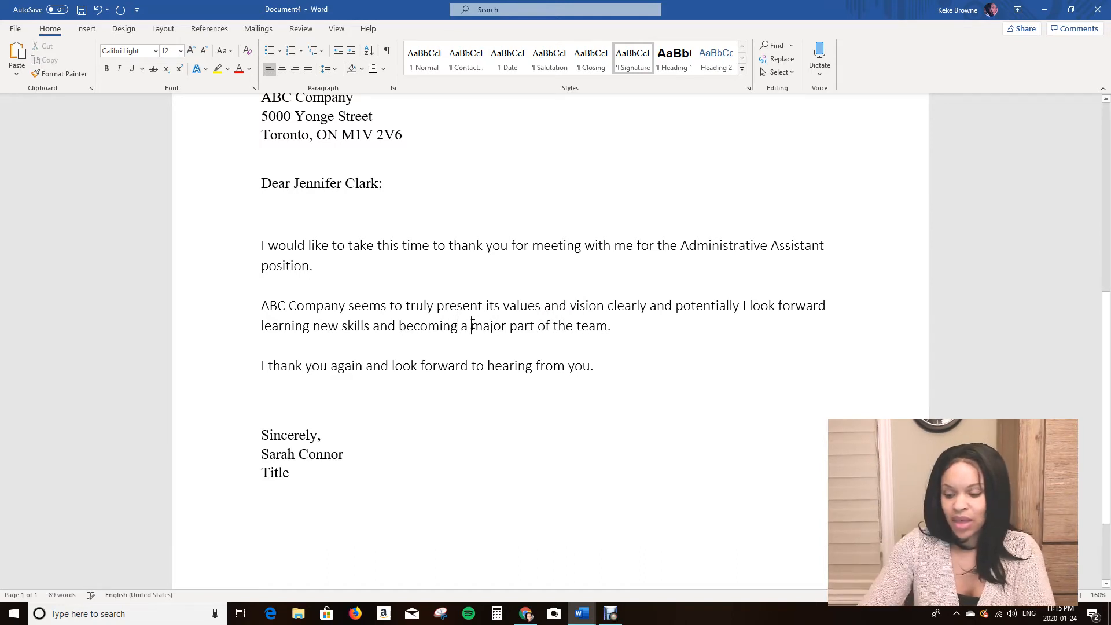
Delete the word 'major' from the second paragraph's closing phrase.
{"action": "key", "text": "BackSpace"}
{"action": "key", "text": "BackSpace"}
{"action": "key", "text": "BackSpace"}
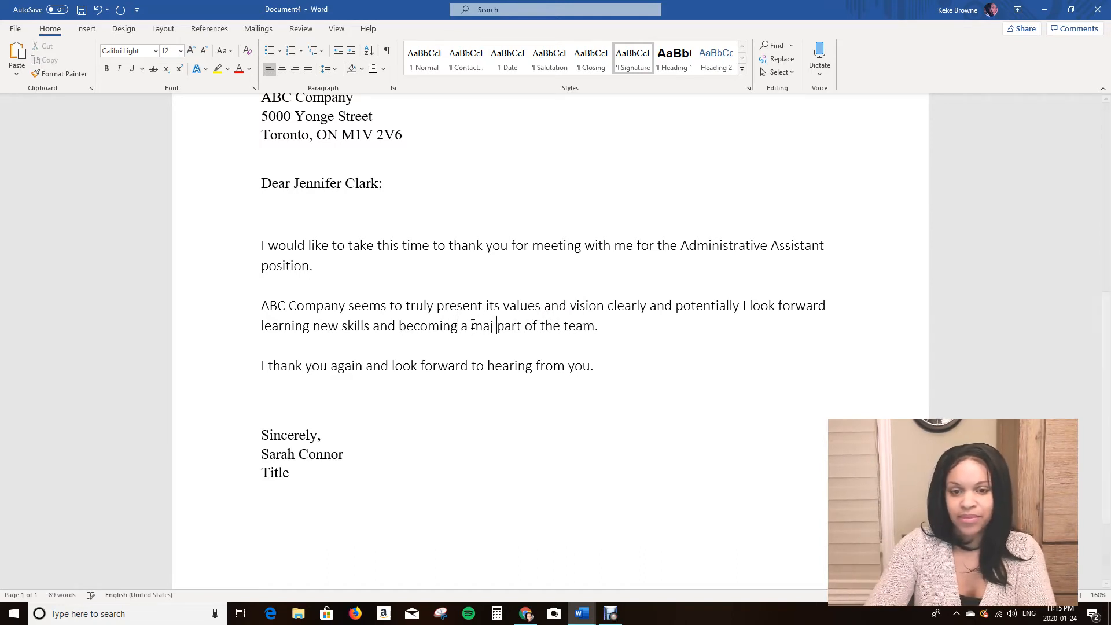
{"action": "key", "text": "Delete"}
{"action": "key", "text": "Delete"}
{"action": "key", "text": "Delete"}
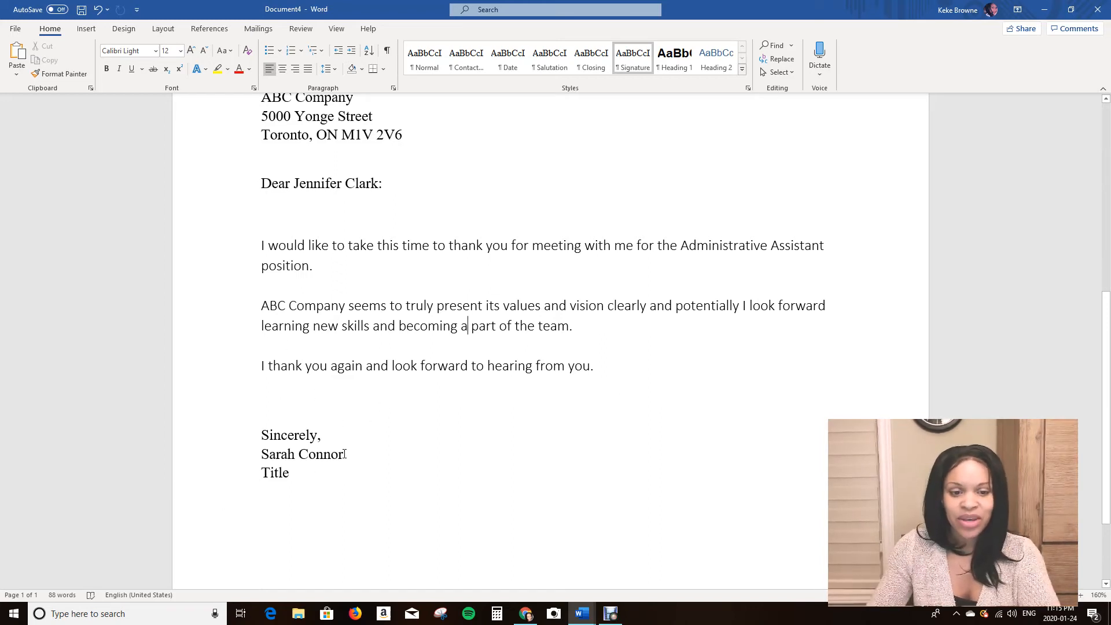
Replace the Sincerely, closing with Regards, and add a blank line below it.
{"action": "left_click", "coordinate": [333, 435]}
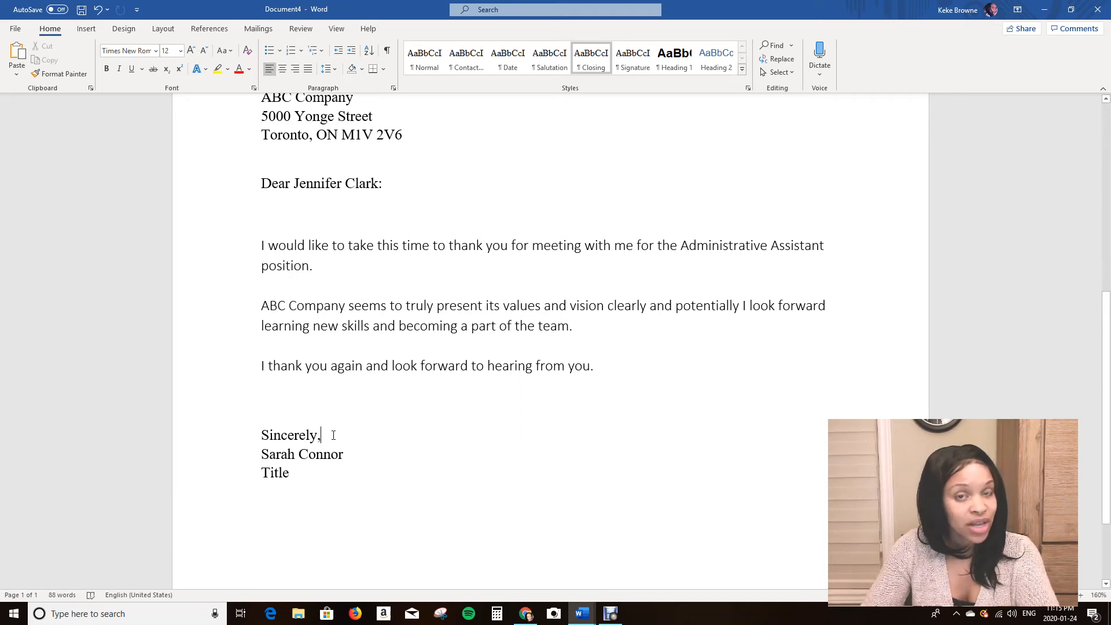
{"action": "key", "text": "BackSpace"}
{"action": "key", "text": "BackSpace"}
{"action": "key", "text": "BackSpace"}
{"action": "key", "text": "BackSpace"}
{"action": "key", "text": "BackSpace"}
{"action": "key", "text": "BackSpace"}
{"action": "key", "text": "BackSpace"}
{"action": "key", "text": "BackSpace"}
{"action": "key", "text": "BackSpace"}
{"action": "key", "text": "BackSpace"}
{"action": "key", "text": "BackSpace"}
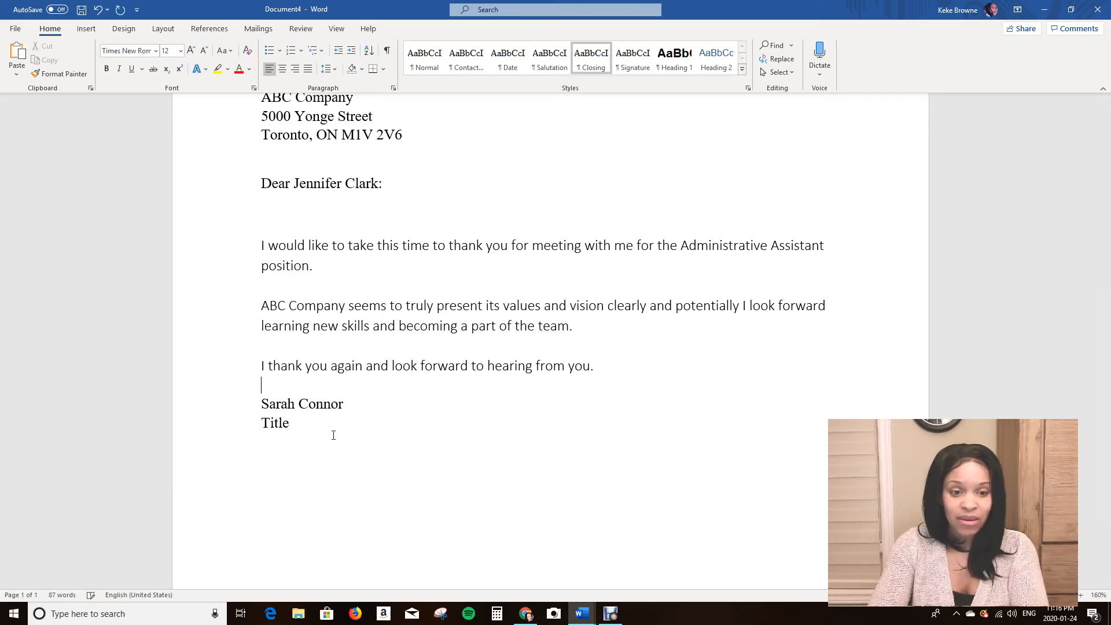
{"action": "key", "text": "Return"}
{"action": "type", "text": "Re"}
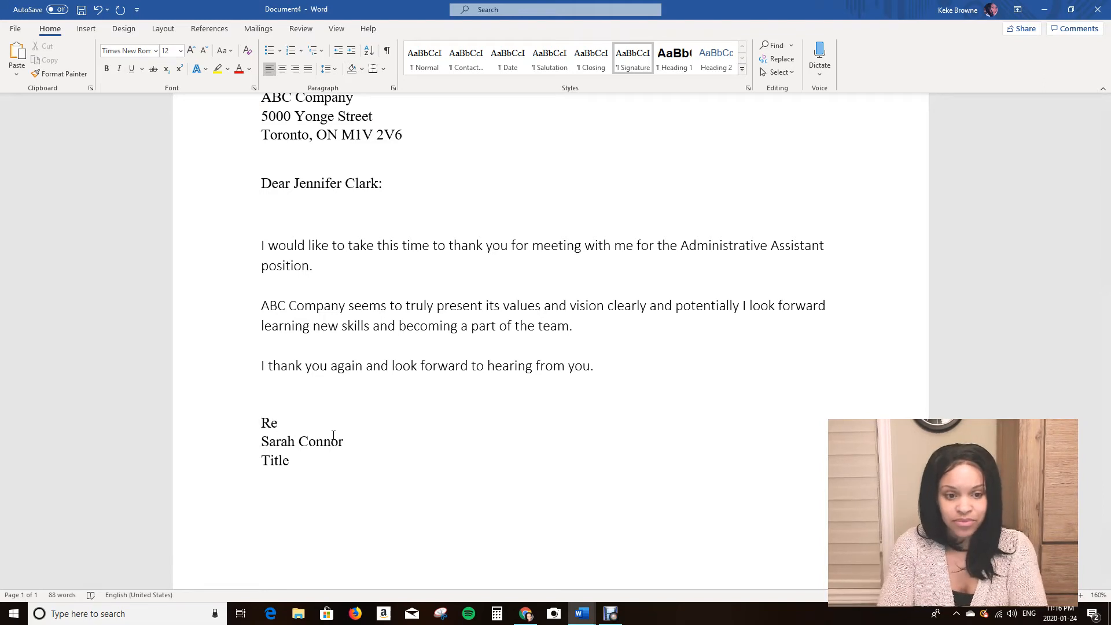
{"action": "type", "text": "gards,"}
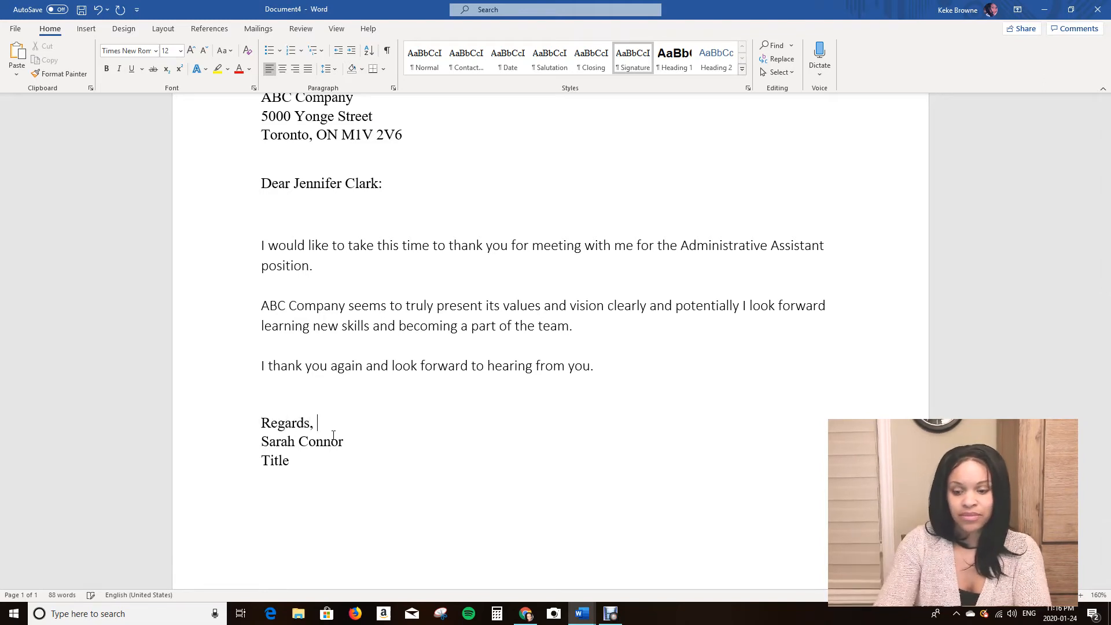
{"action": "key", "text": "Return"}
{"action": "key", "text": "Return"}
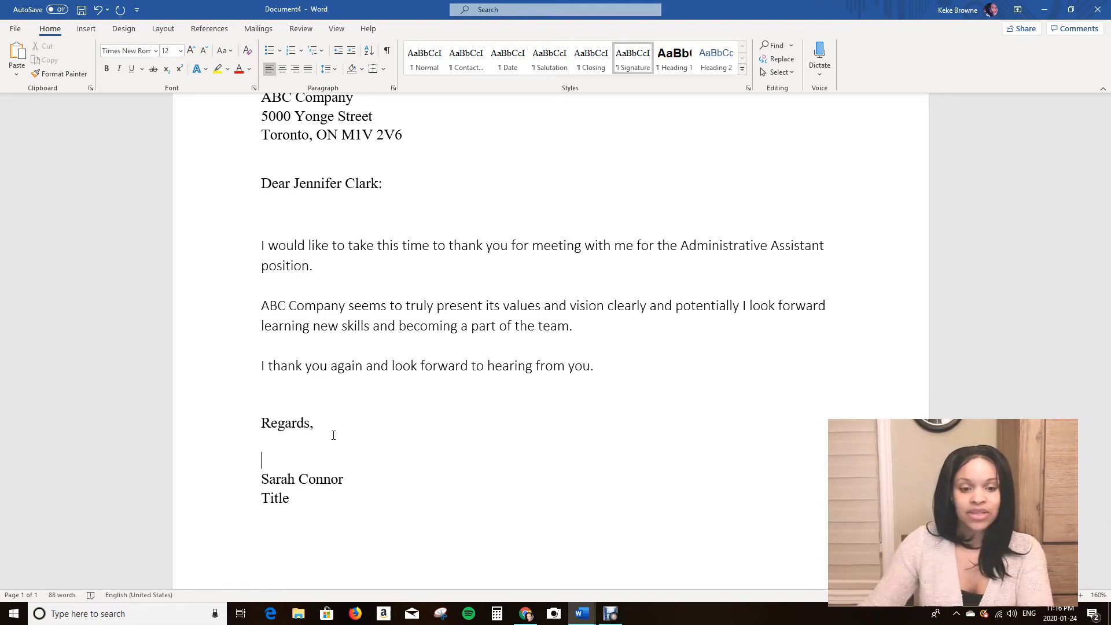
Replace the Title placeholder under the signature name with the sender's telephone number, prefixed with 'Tel:'.
{"action": "double_click", "coordinate": [277, 498]}
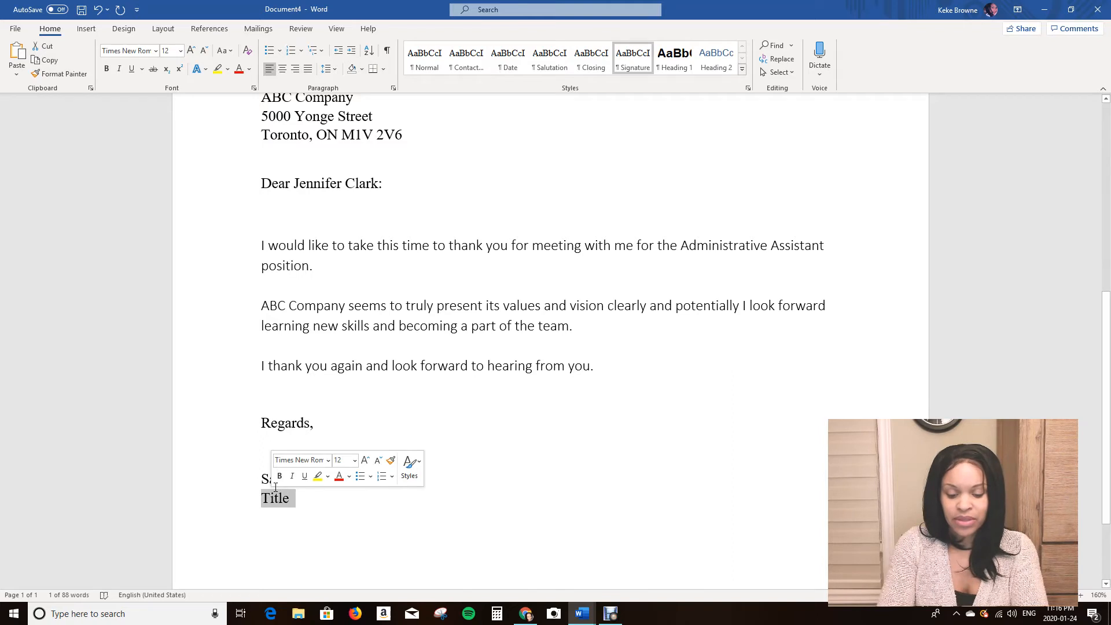
{"action": "type", "text": "Tel: (416 0"}
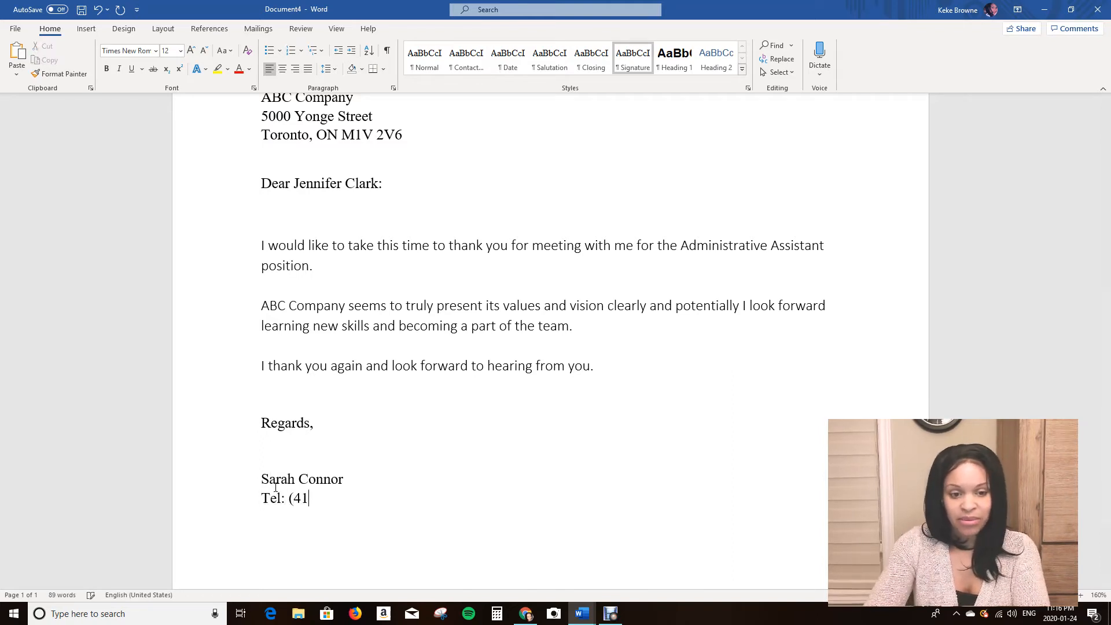
{"action": "key", "text": "BackSpace"}
{"action": "key", "text": "BackSpace"}
{"action": "key", "text": "BackSpace"}
{"action": "type", "text": ") 555"}
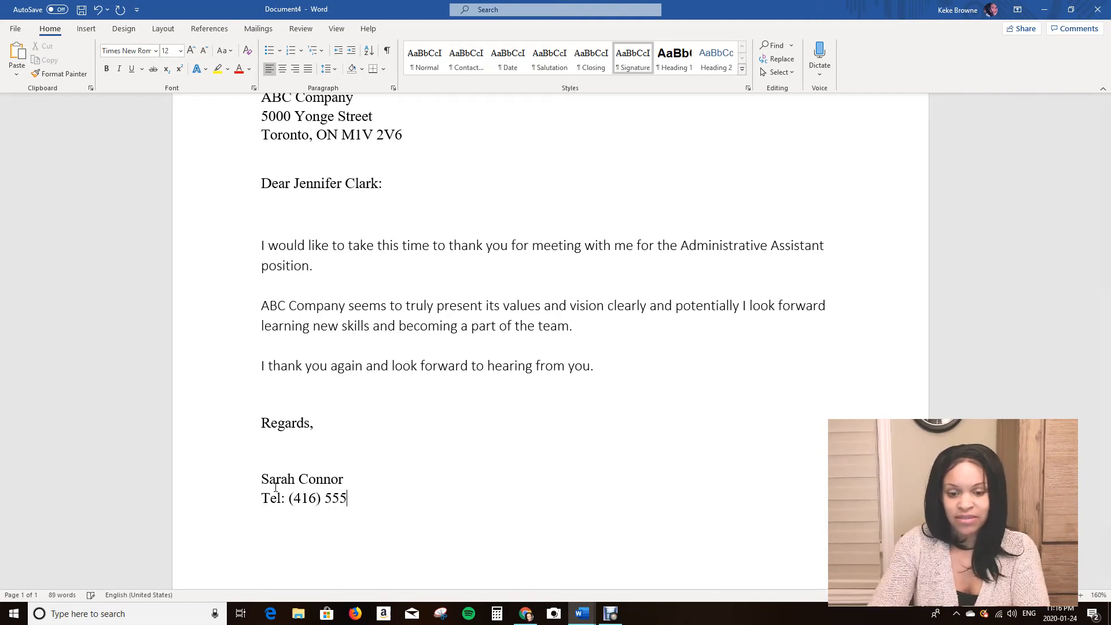
{"action": "type", "text": "-2121"}
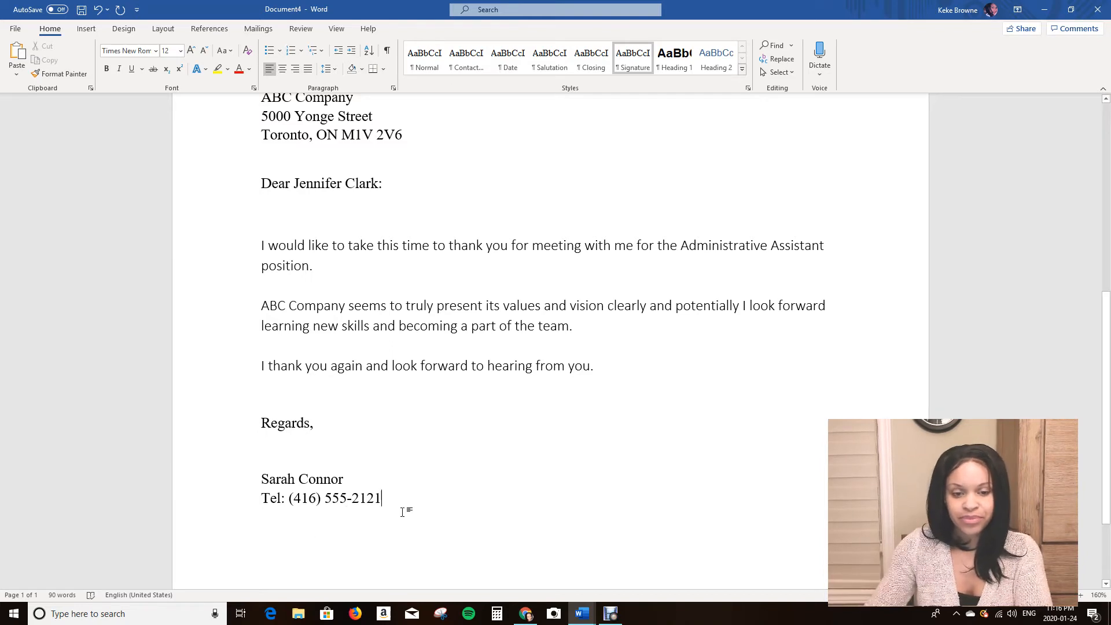
Add an extra blank line above the signature name and another above the Regards, closing.
{"action": "left_click", "coordinate": [322, 456]}
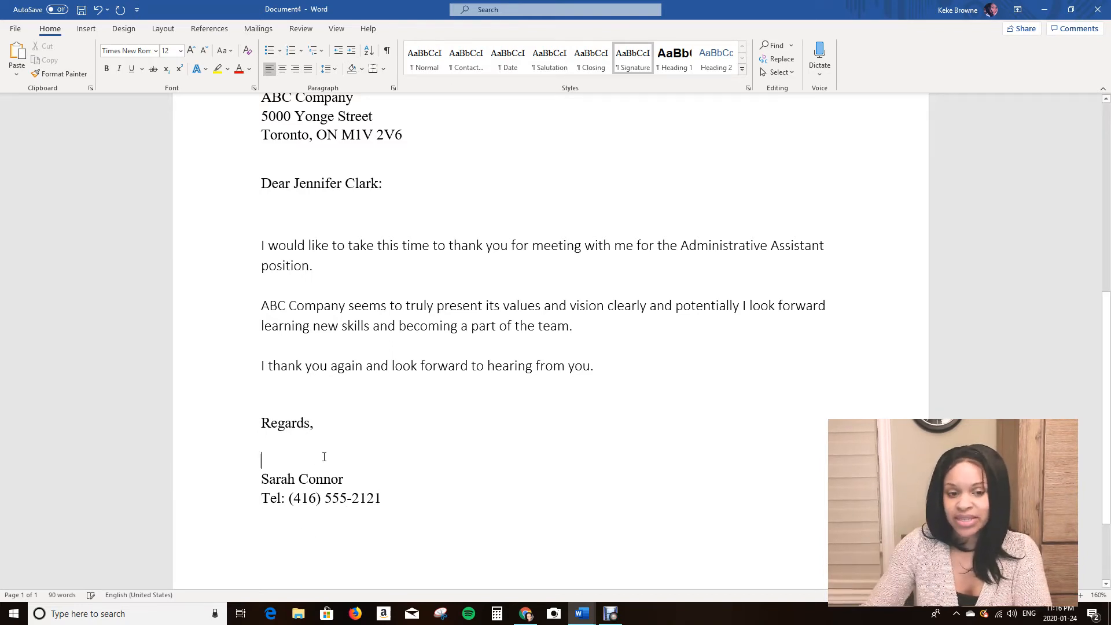
{"action": "key", "text": "Return"}
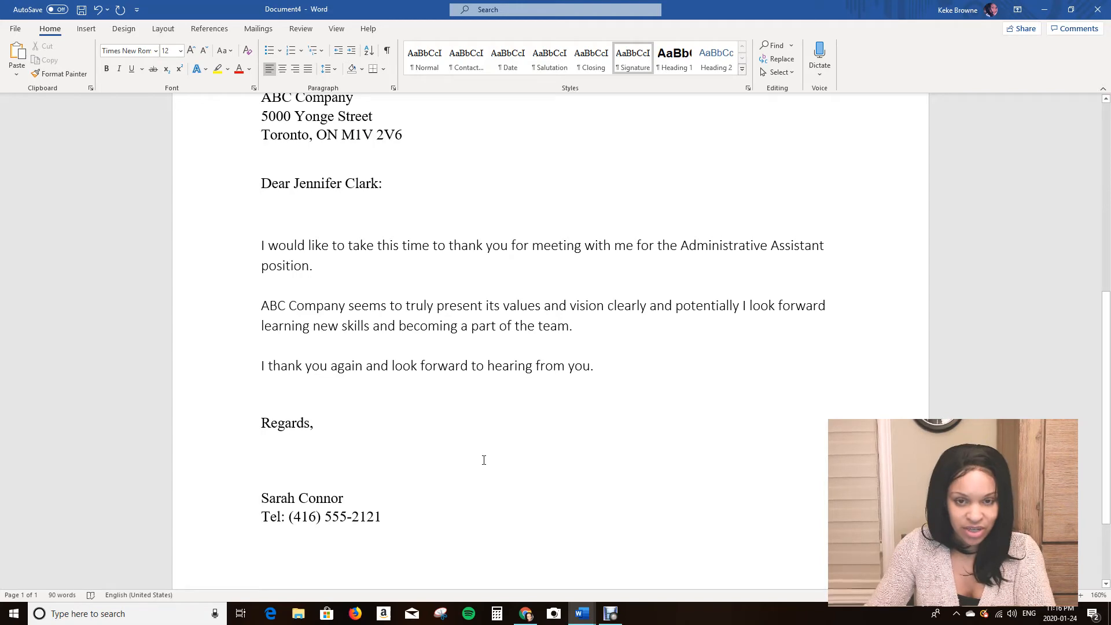
{"action": "left_click", "coordinate": [273, 400]}
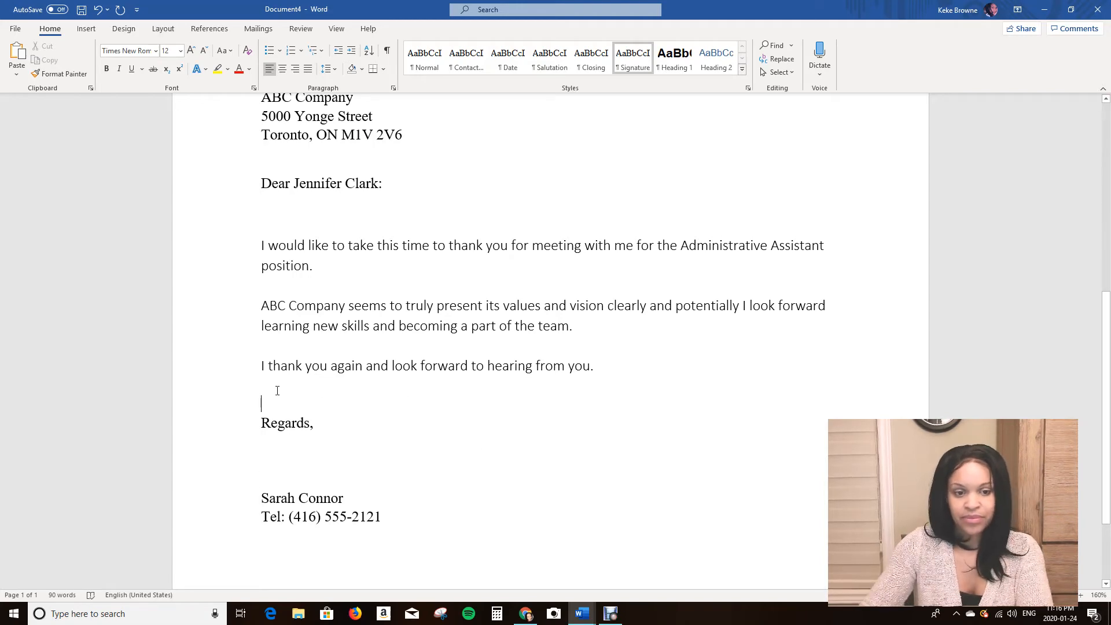
{"action": "key", "text": "Return"}
Try to insert a line break in the salutation, then undo those edits.
{"action": "scroll", "coordinate": [301, 388], "scroll_direction": "up", "scroll_amount": 3}
{"action": "scroll", "coordinate": [316, 379], "scroll_direction": "up", "scroll_amount": 4}
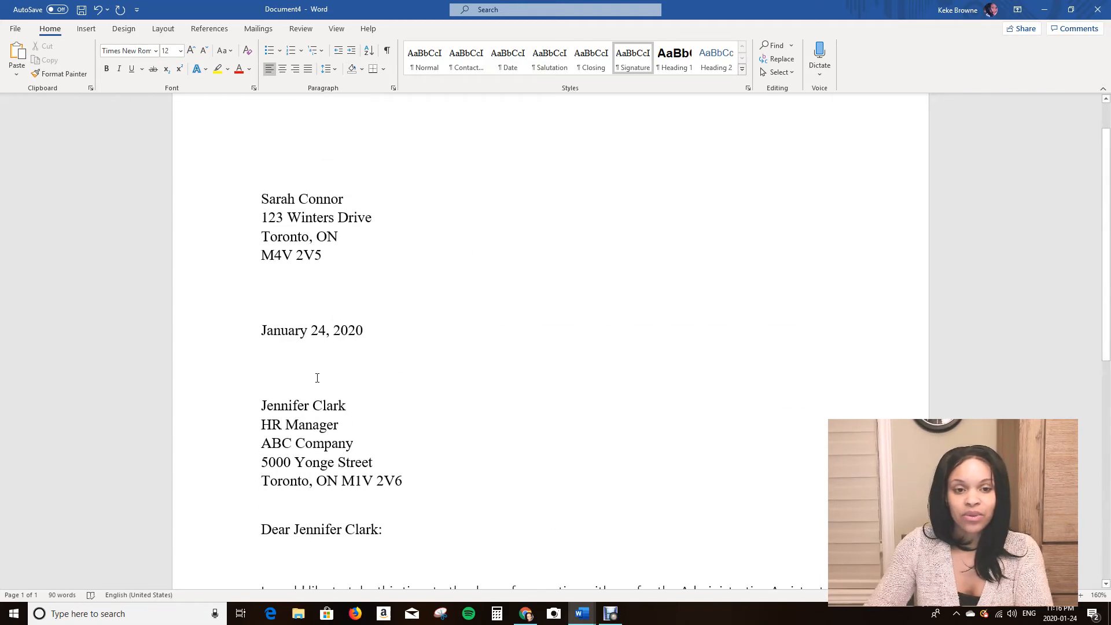
{"action": "scroll", "coordinate": [312, 348], "scroll_direction": "down", "scroll_amount": 8}
{"action": "scroll", "coordinate": [313, 349], "scroll_direction": "down", "scroll_amount": 1}
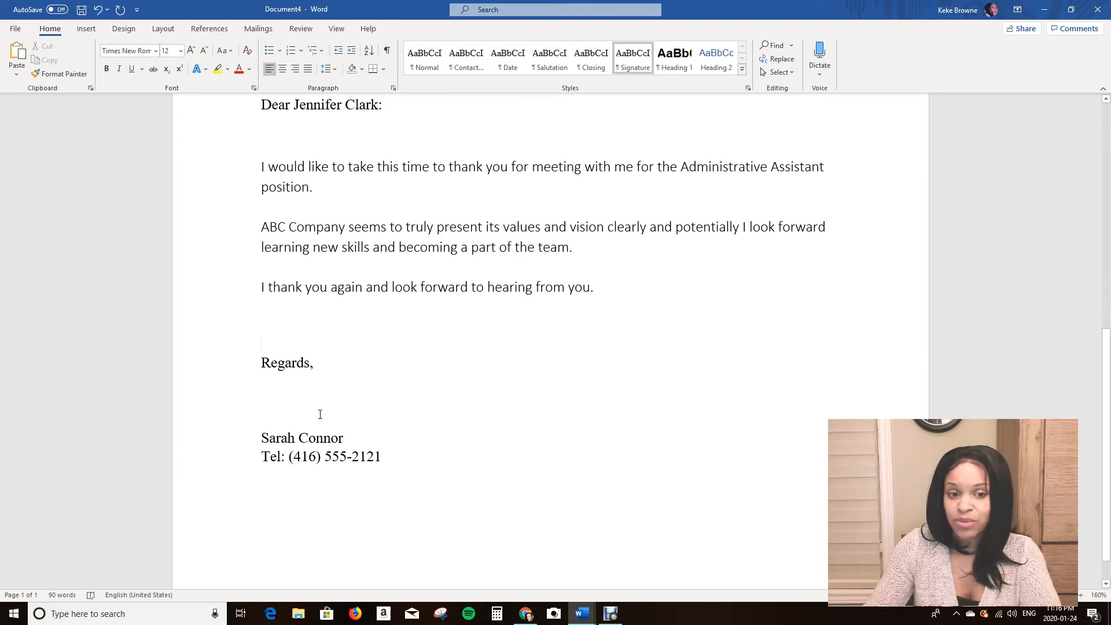
{"action": "scroll", "coordinate": [305, 331], "scroll_direction": "up", "scroll_amount": 4}
{"action": "left_click", "coordinate": [291, 295]}
{"action": "key", "text": "Return"}
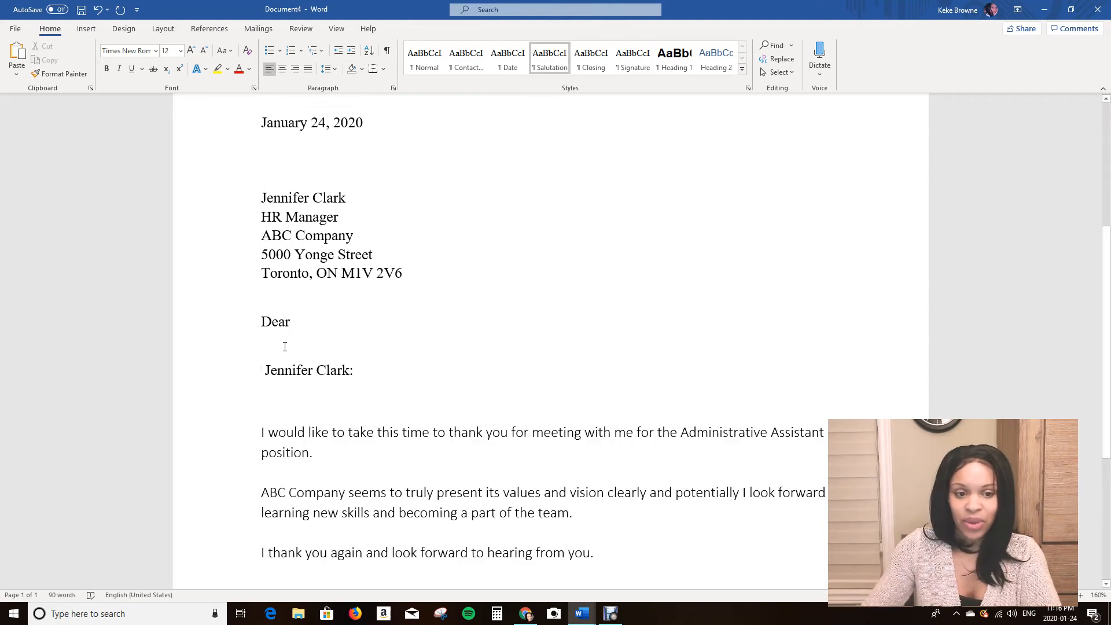
{"action": "type", "text": "."}
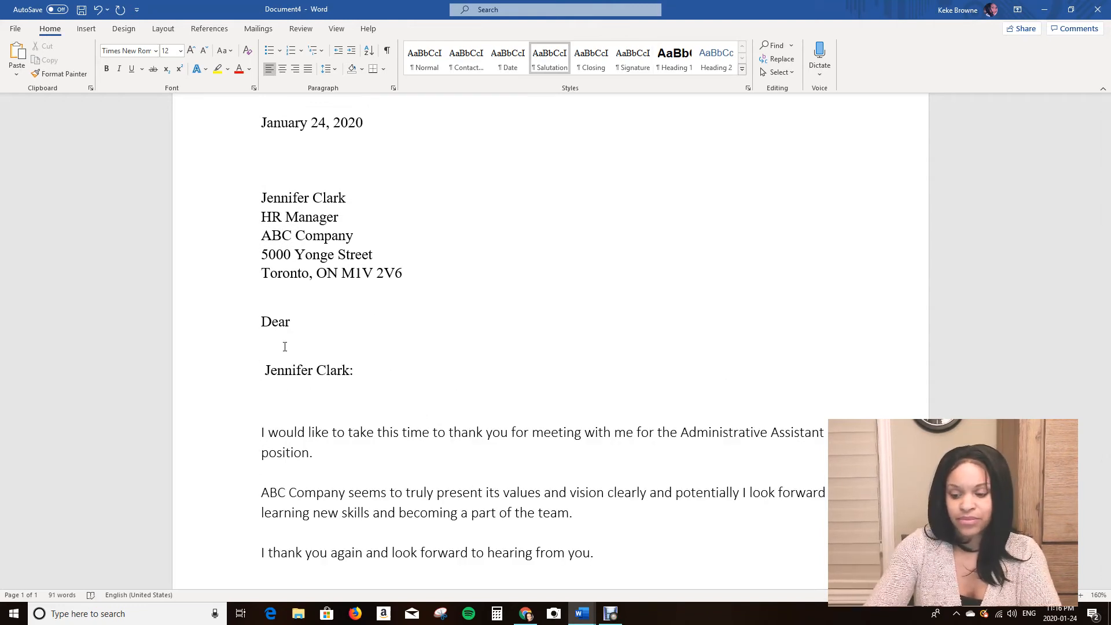
{"action": "key", "text": "BackSpace"}
{"action": "key", "text": "Delete"}
{"action": "scroll", "coordinate": [285, 347], "scroll_direction": "up", "scroll_amount": 1}
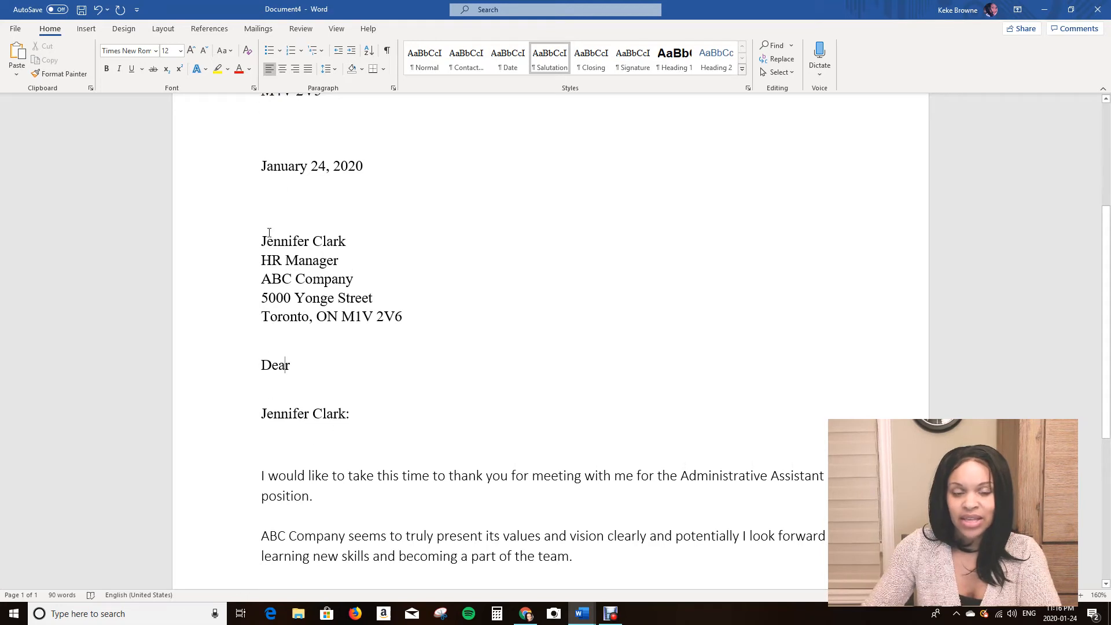
{"action": "left_click", "coordinate": [97, 14]}
{"action": "left_click", "coordinate": [97, 14]}
{"action": "left_click", "coordinate": [97, 14]}
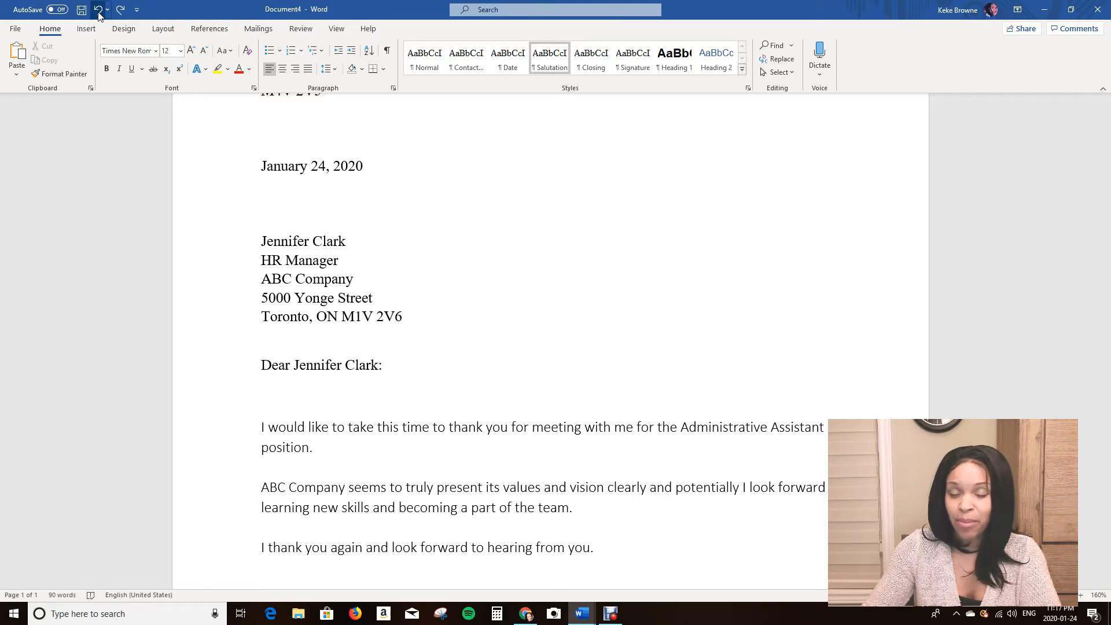
Add a blank line below the recipient's postal code line.
{"action": "left_click", "coordinate": [408, 315]}
{"action": "key", "text": "Return"}
{"action": "scroll", "coordinate": [361, 281], "scroll_direction": "down", "scroll_amount": 1}
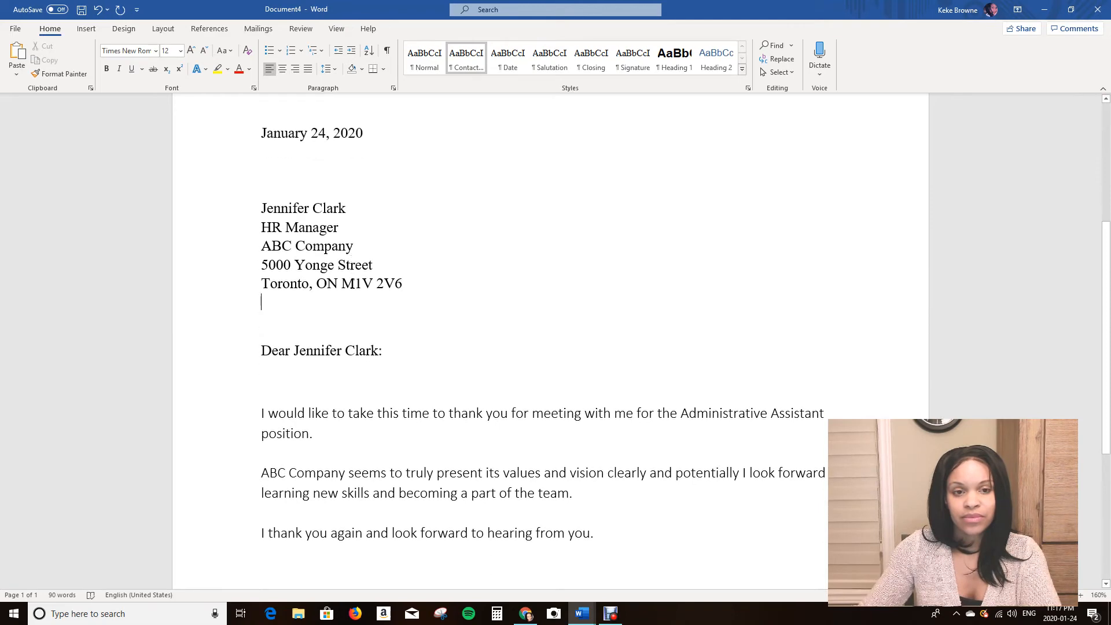
{"action": "scroll", "coordinate": [352, 284], "scroll_direction": "up", "scroll_amount": 4}
{"action": "scroll", "coordinate": [352, 284], "scroll_direction": "down", "scroll_amount": 8}
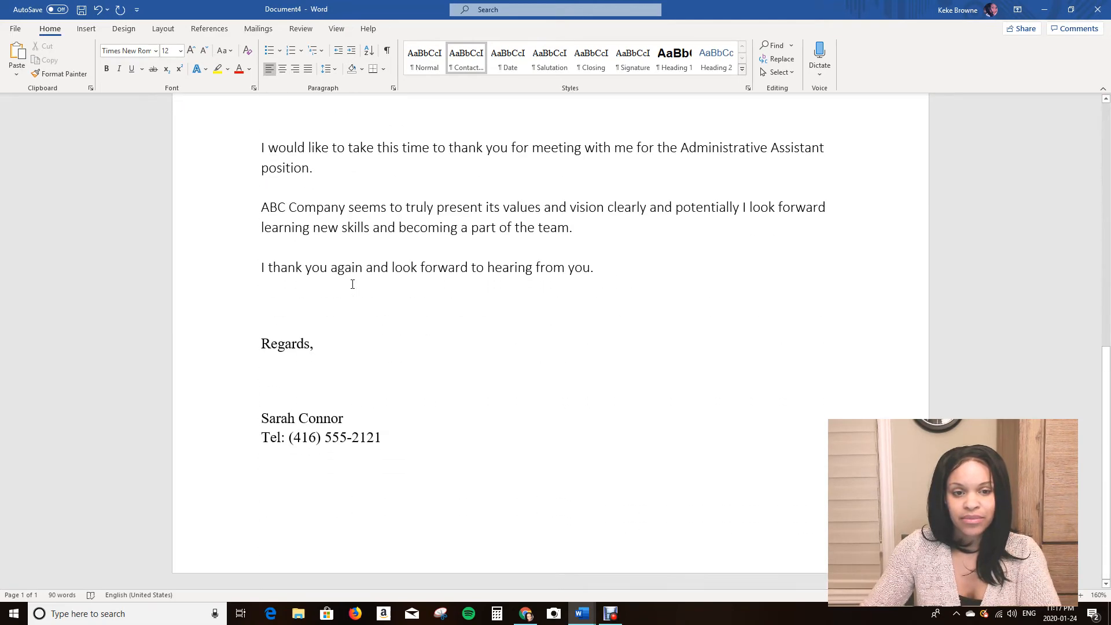
{"action": "scroll", "coordinate": [353, 285], "scroll_direction": "up", "scroll_amount": 5}
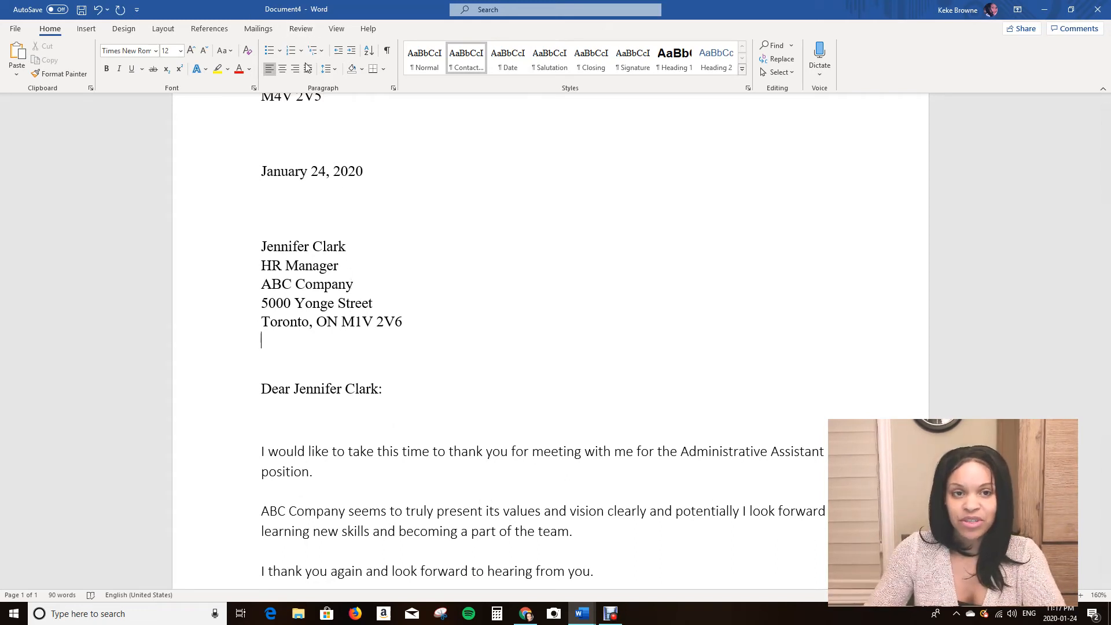
Run a spelling and grammar check on the document, acknowledge it, and close the Editor pane.
{"action": "left_click", "coordinate": [308, 32]}
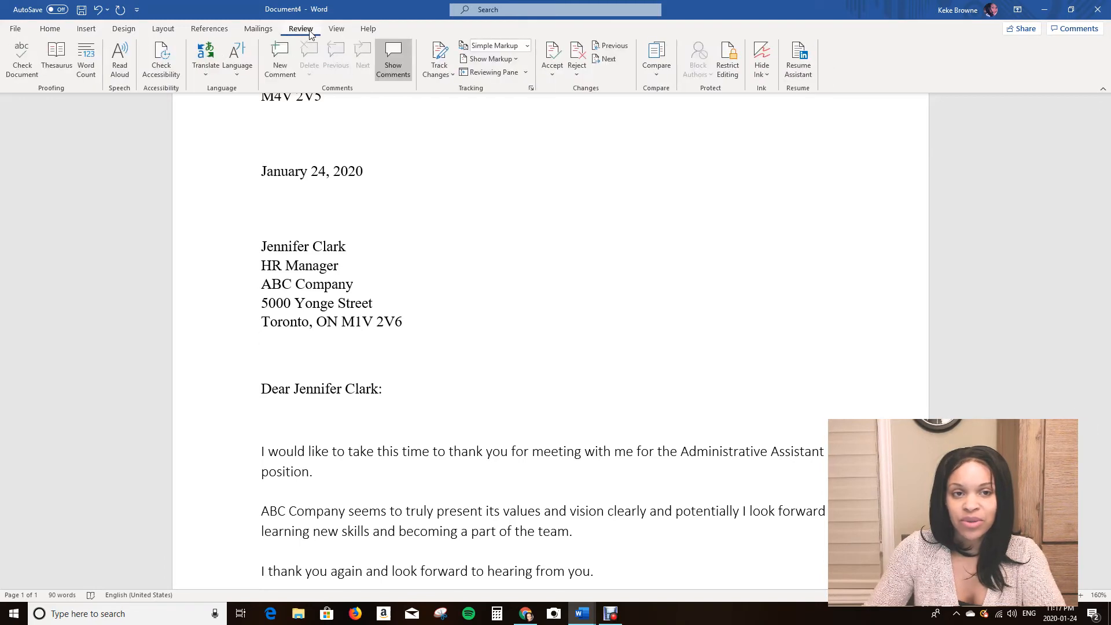
{"action": "left_click", "coordinate": [21, 69]}
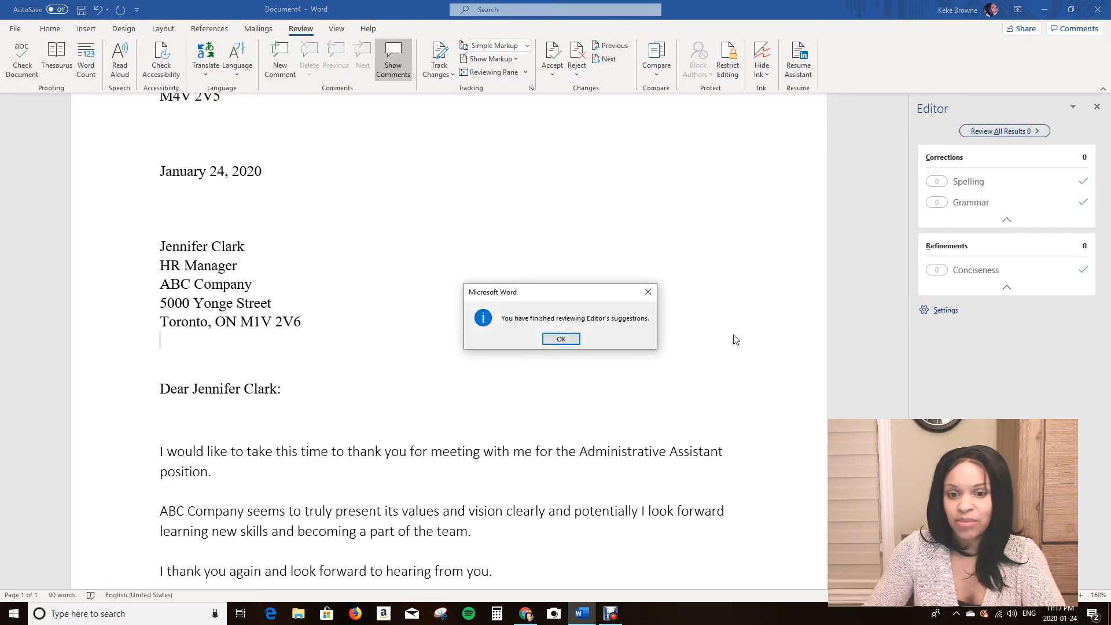
{"action": "left_click", "coordinate": [561, 339]}
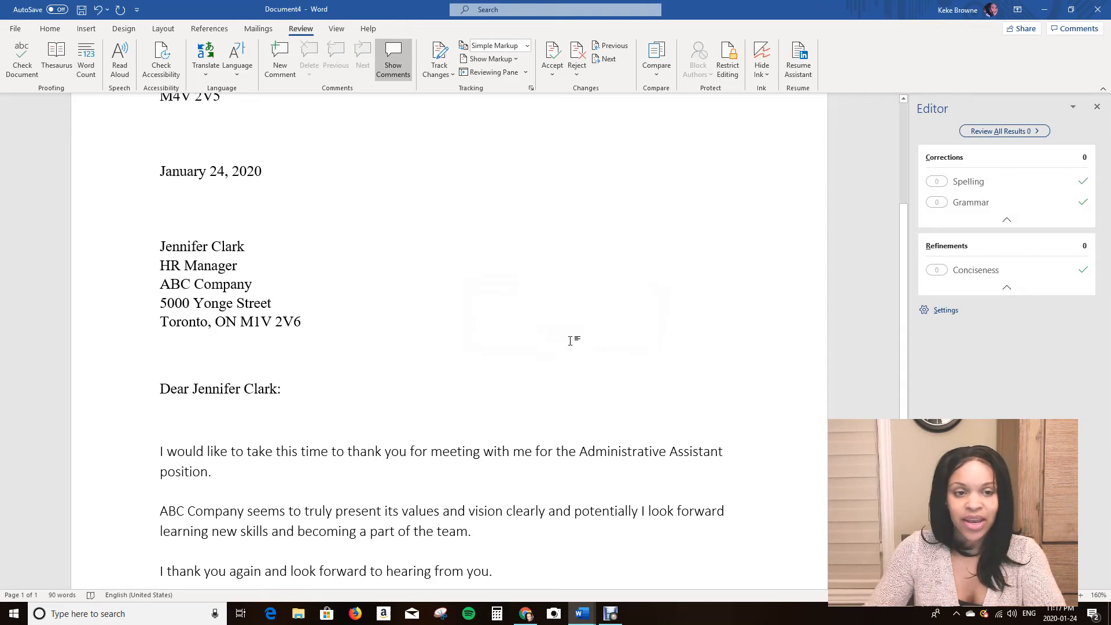
{"action": "left_click", "coordinate": [1097, 106]}
Review the whole letter's layout from the sender block down to the signature.
{"action": "scroll", "coordinate": [709, 308], "scroll_direction": "up", "scroll_amount": 3}
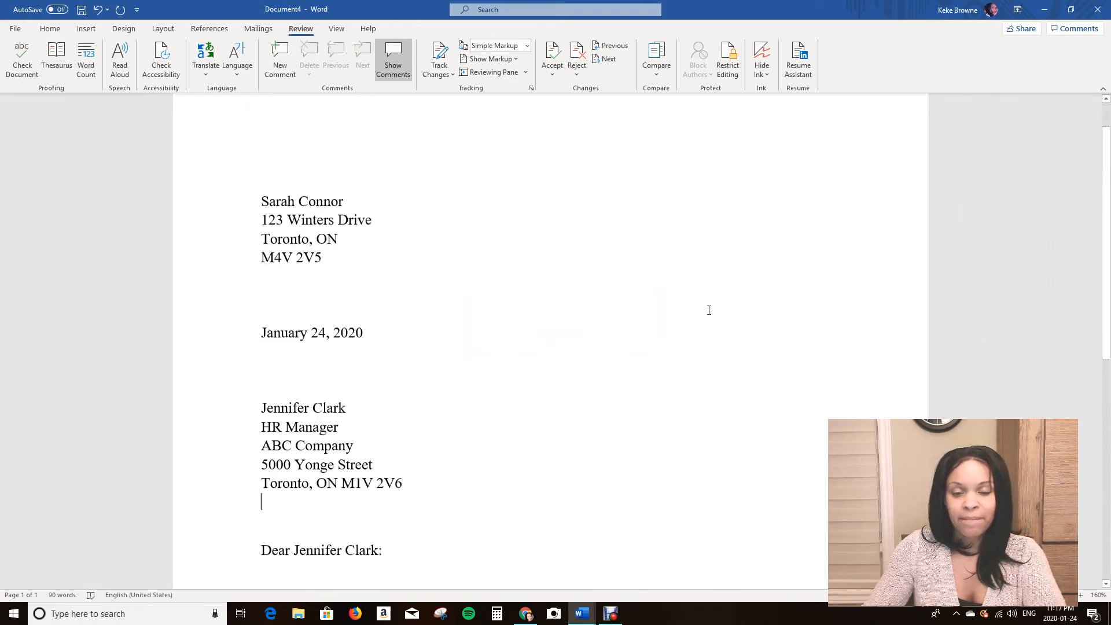
{"action": "scroll", "coordinate": [710, 308], "scroll_direction": "down", "scroll_amount": 8}
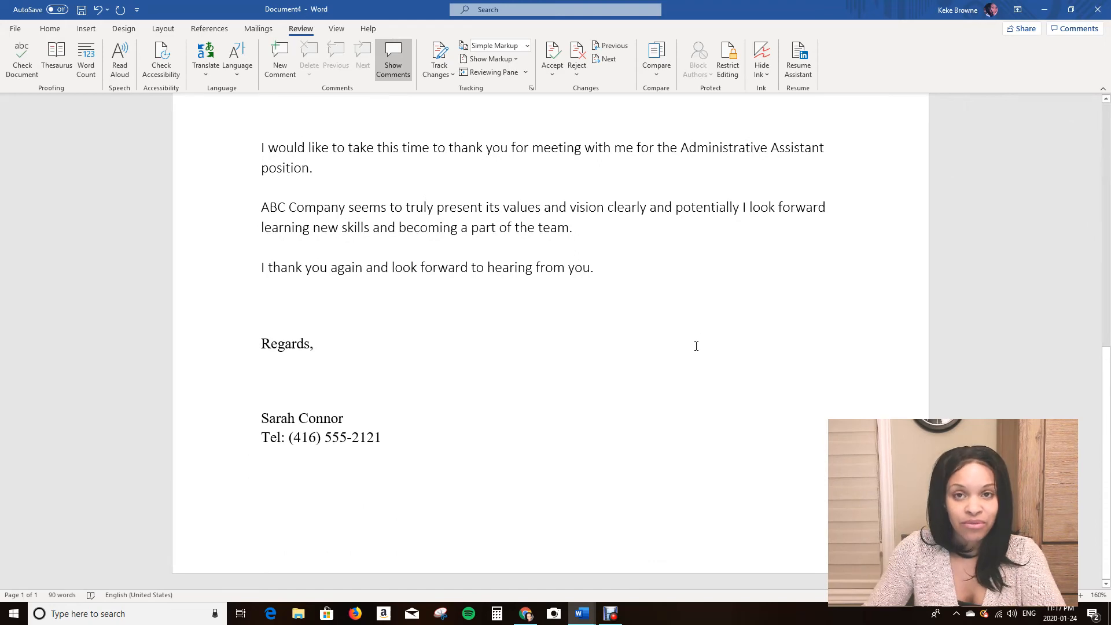
{"action": "scroll", "coordinate": [677, 348], "scroll_direction": "up", "scroll_amount": 8}
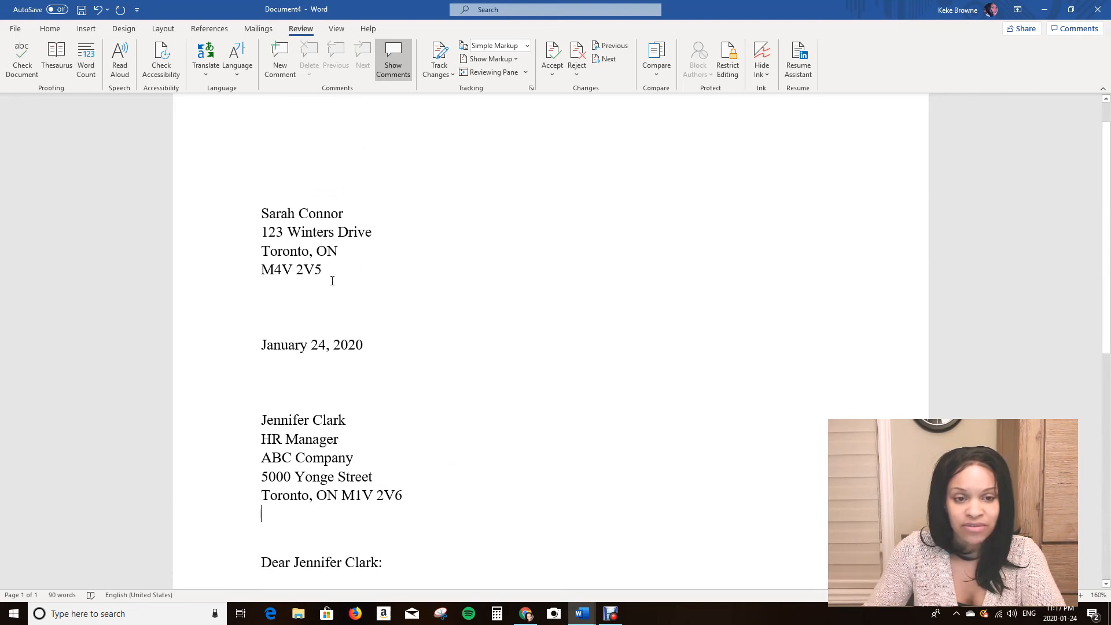
{"action": "scroll", "coordinate": [332, 281], "scroll_direction": "down", "scroll_amount": 1}
{"action": "scroll", "coordinate": [391, 320], "scroll_direction": "down", "scroll_amount": 4}
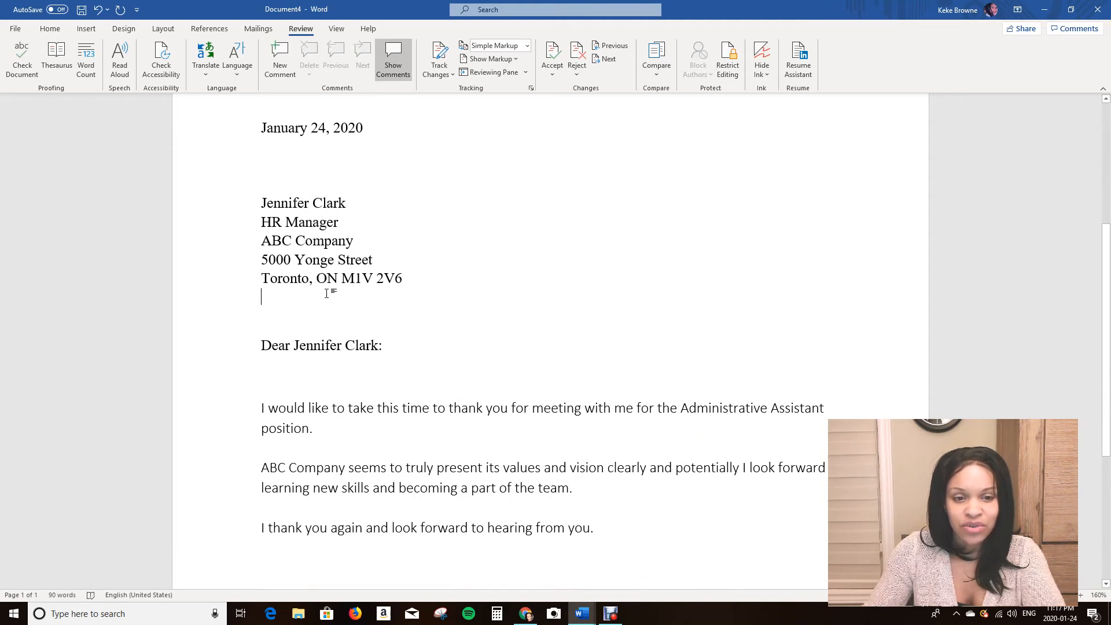
{"action": "scroll", "coordinate": [326, 294], "scroll_direction": "down", "scroll_amount": 2}
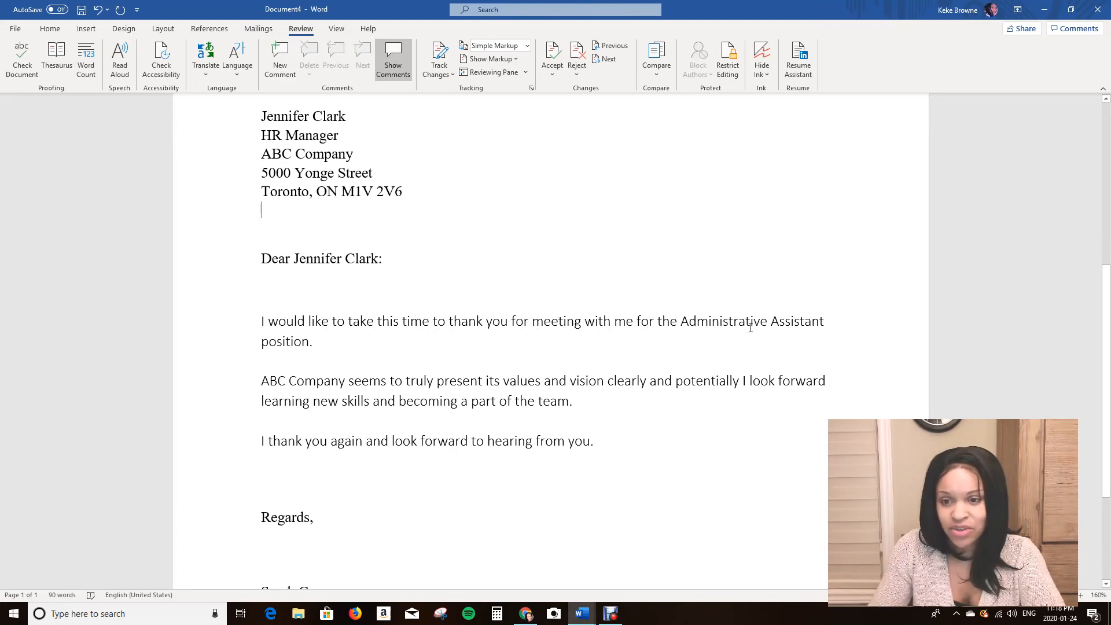
{"action": "scroll", "coordinate": [349, 369], "scroll_direction": "down", "scroll_amount": 1}
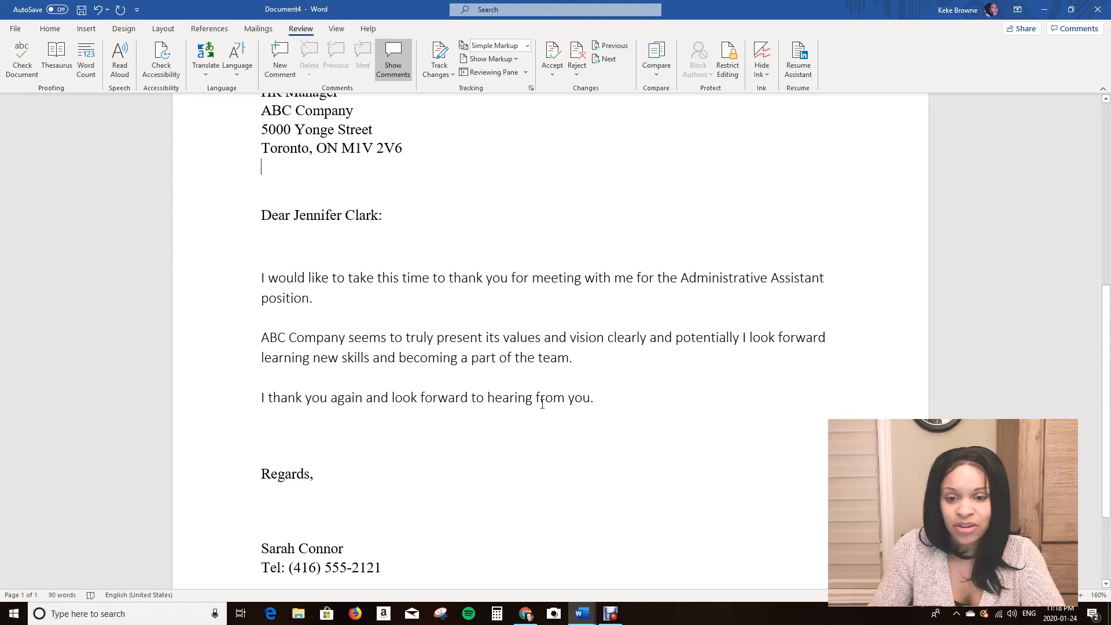
{"action": "scroll", "coordinate": [536, 411], "scroll_direction": "down", "scroll_amount": 2}
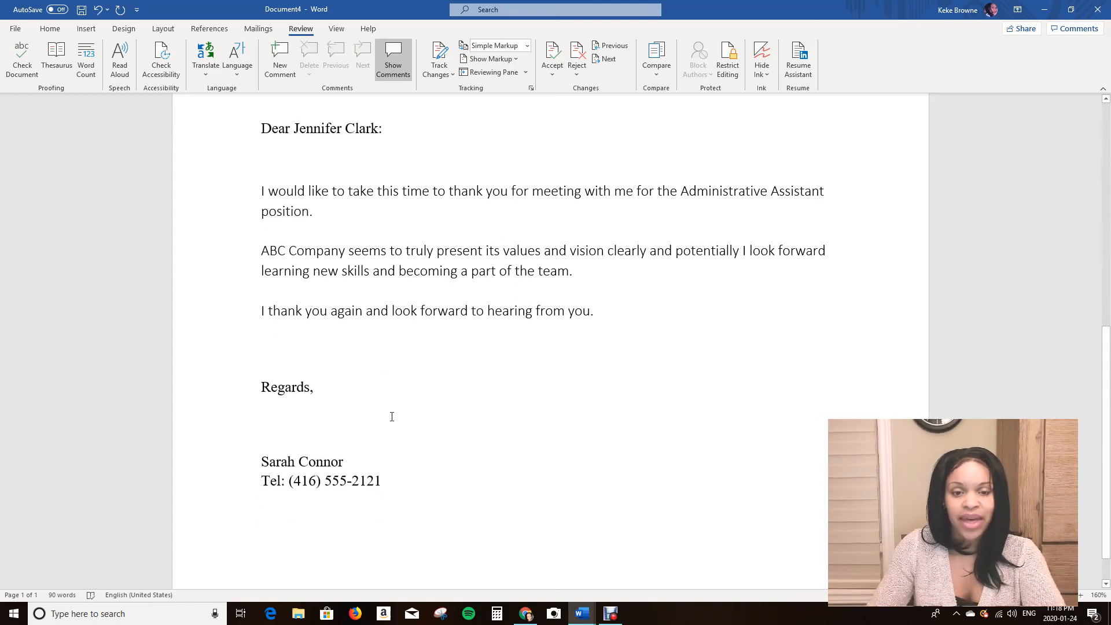
{"action": "scroll", "coordinate": [392, 417], "scroll_direction": "up", "scroll_amount": 6}
{"action": "scroll", "coordinate": [447, 397], "scroll_direction": "up", "scroll_amount": 4}
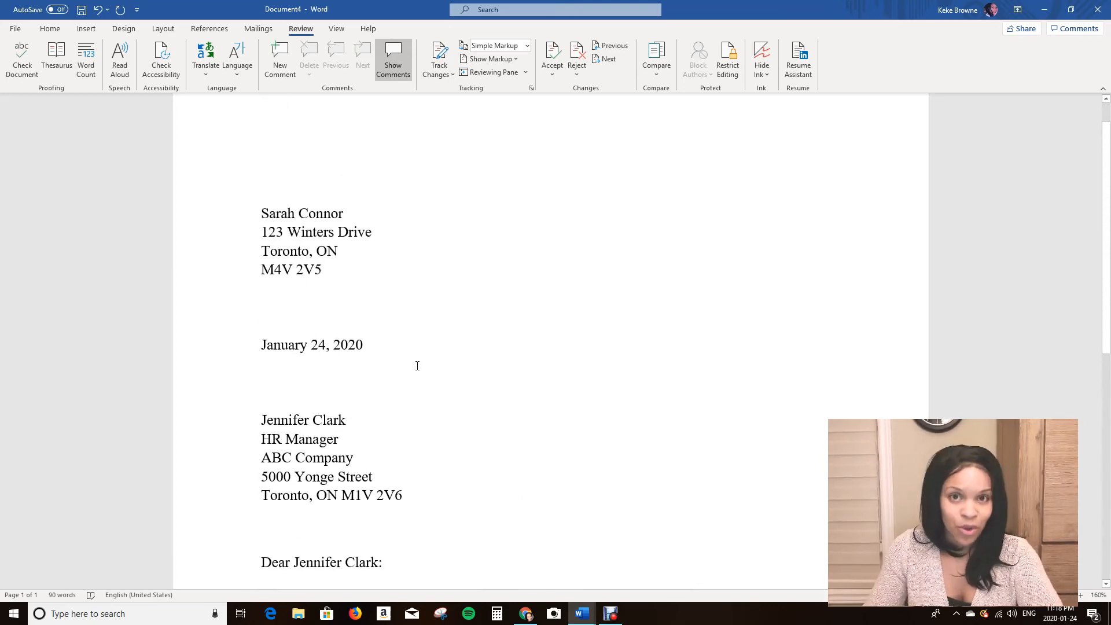
{"action": "scroll", "coordinate": [416, 355], "scroll_direction": "down", "scroll_amount": 7}
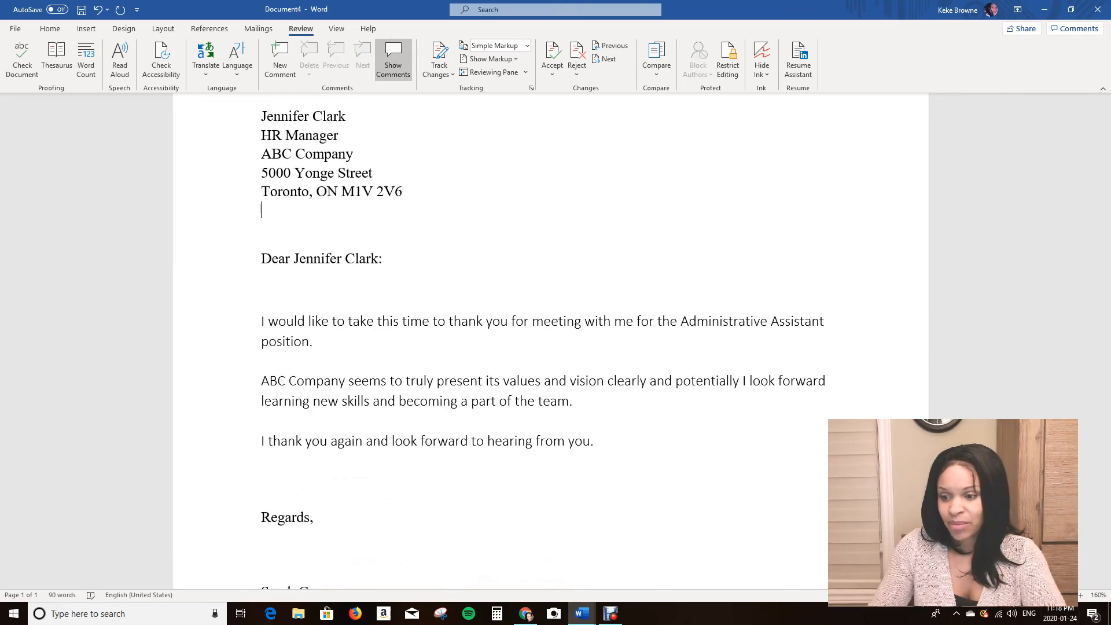
{"action": "left_click", "coordinate": [1002, 595]}
{"action": "left_click", "coordinate": [1002, 595]}
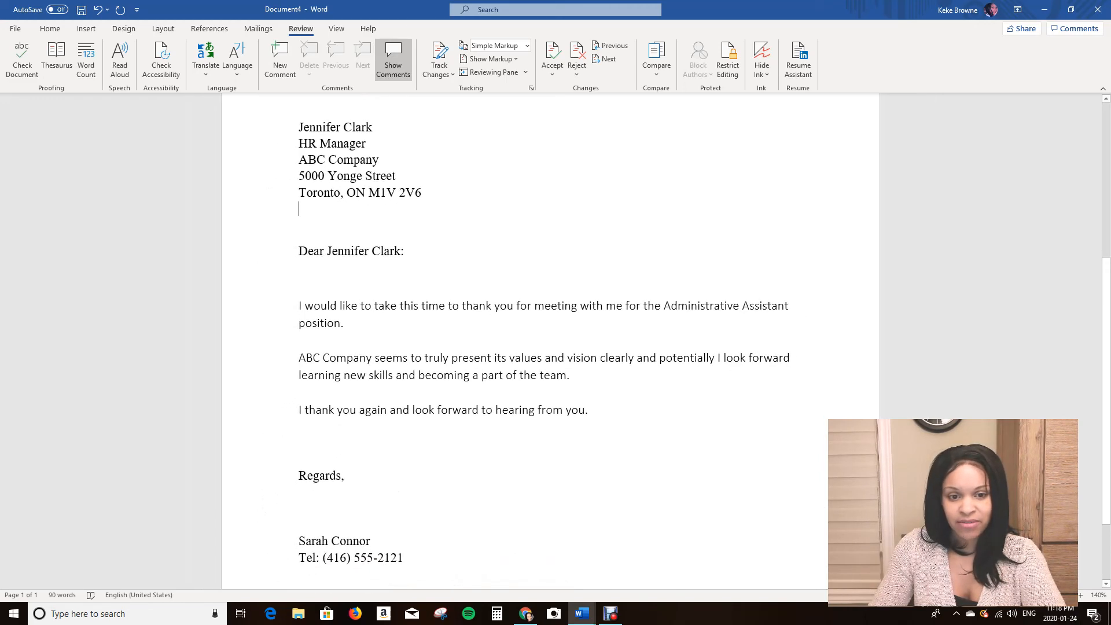
{"action": "left_click", "coordinate": [1002, 595]}
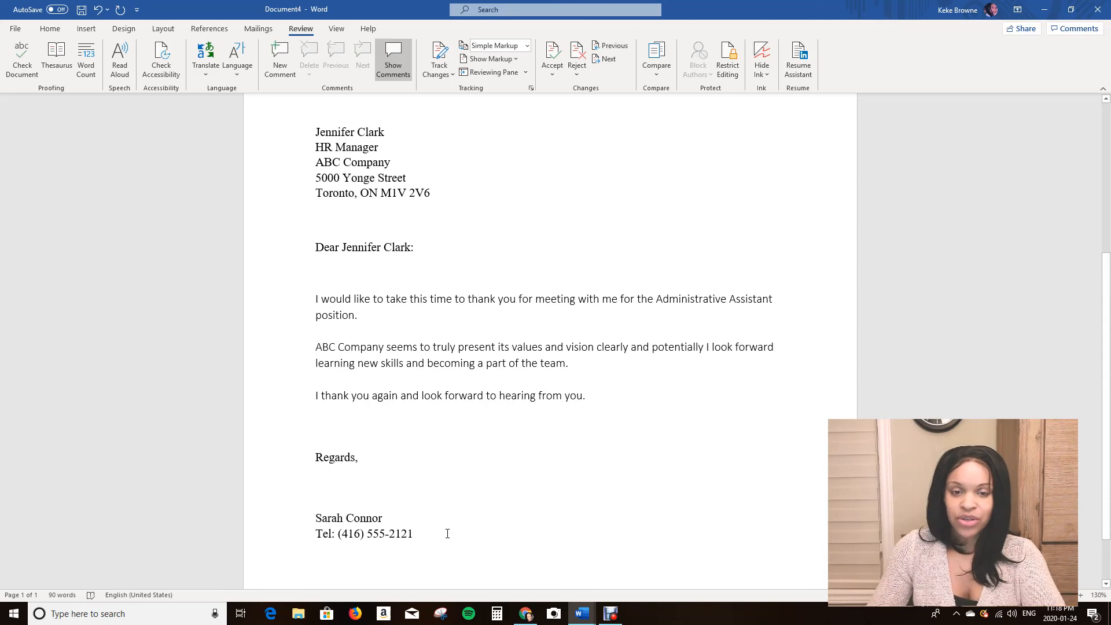
{"action": "scroll", "coordinate": [463, 529], "scroll_direction": "up", "scroll_amount": 5}
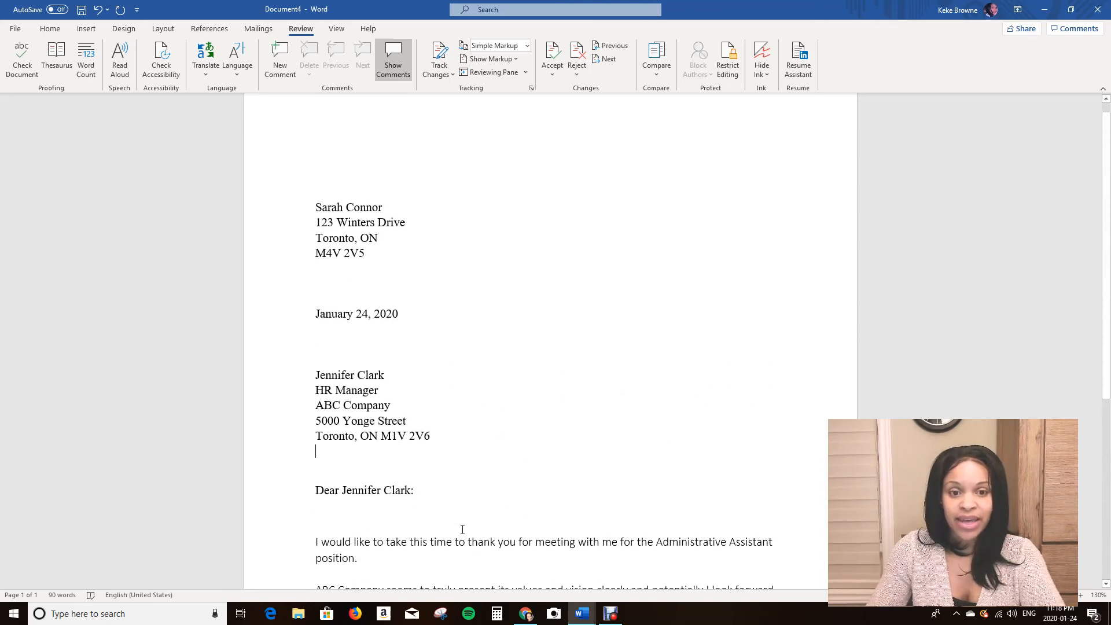
{"action": "scroll", "coordinate": [463, 529], "scroll_direction": "down", "scroll_amount": 5}
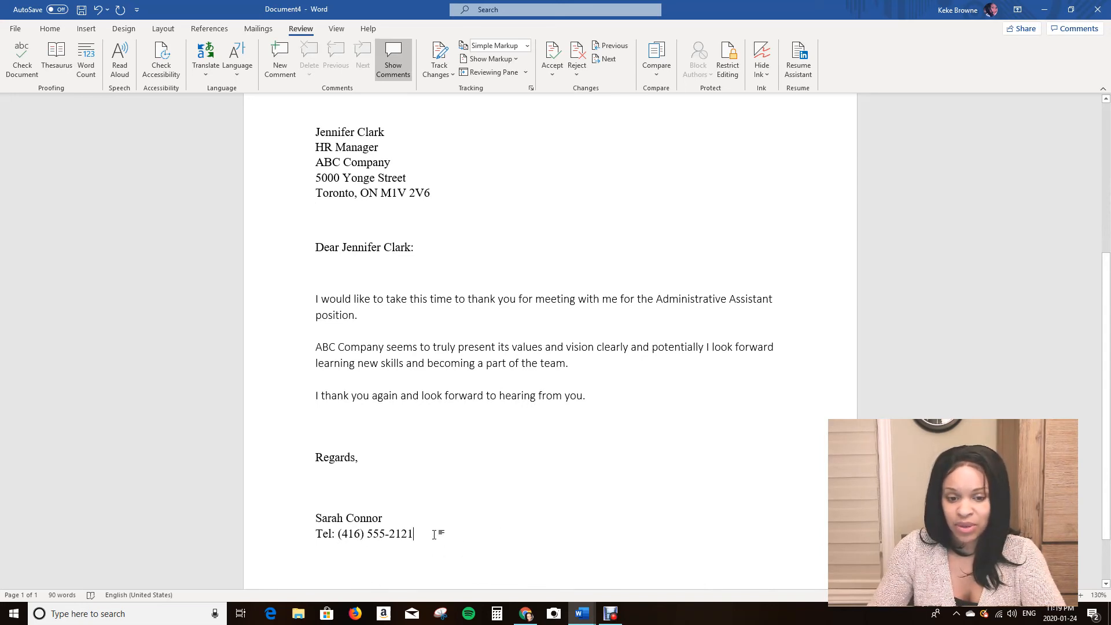
Select the entire letter and change its font to Calibri Light.
{"action": "left_click_drag", "start_coordinate": [417, 533], "coordinate": [300, 152]}
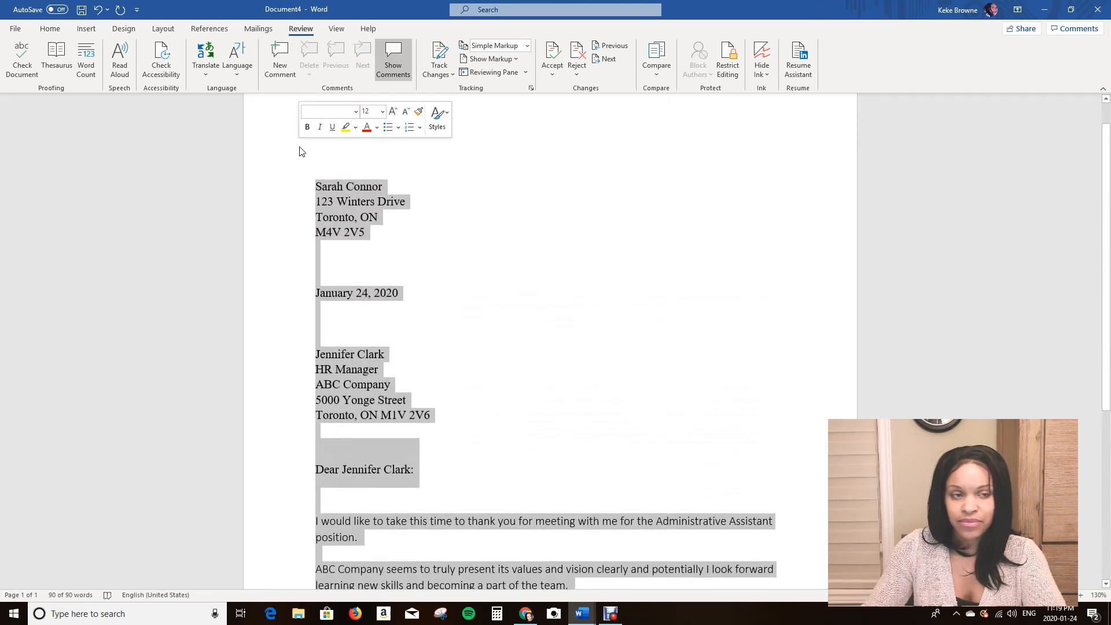
{"action": "left_click", "coordinate": [51, 29]}
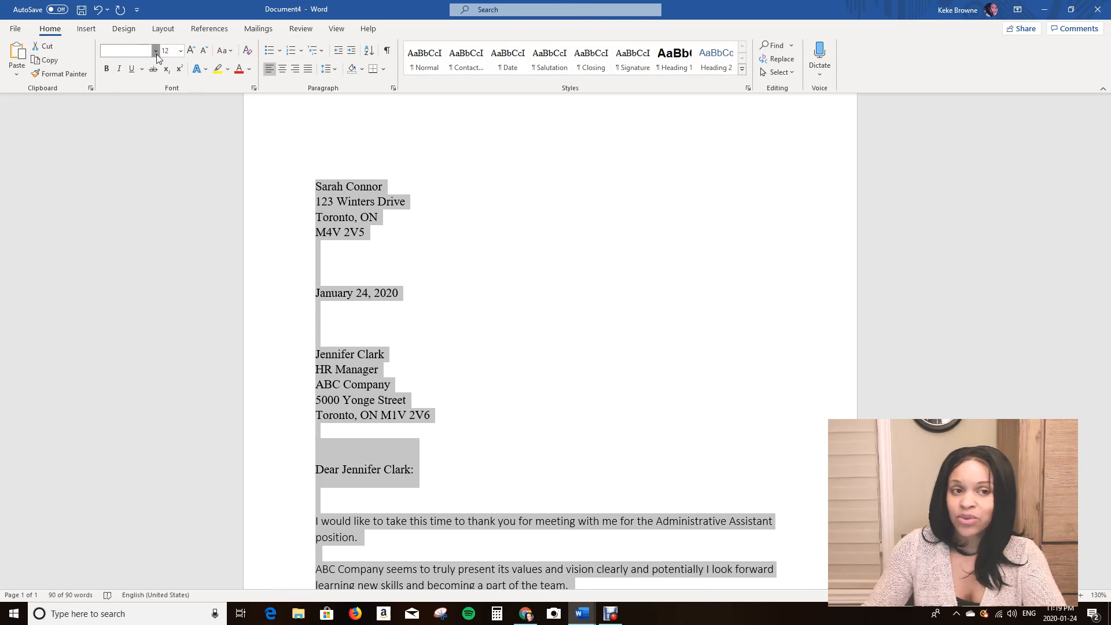
{"action": "left_click", "coordinate": [156, 54]}
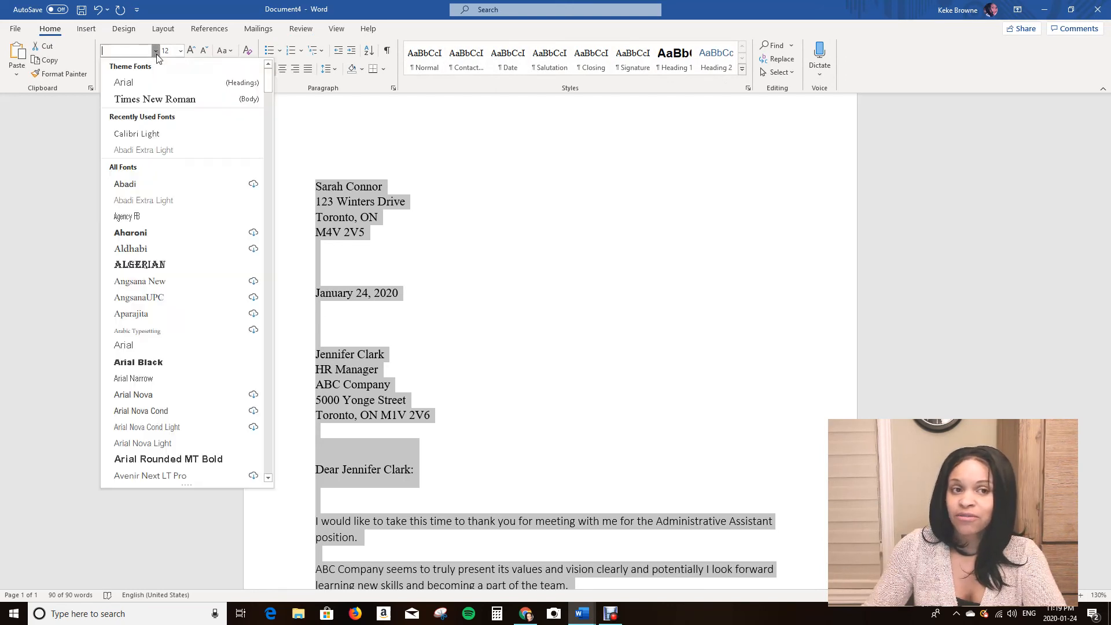
{"action": "left_click", "coordinate": [164, 140]}
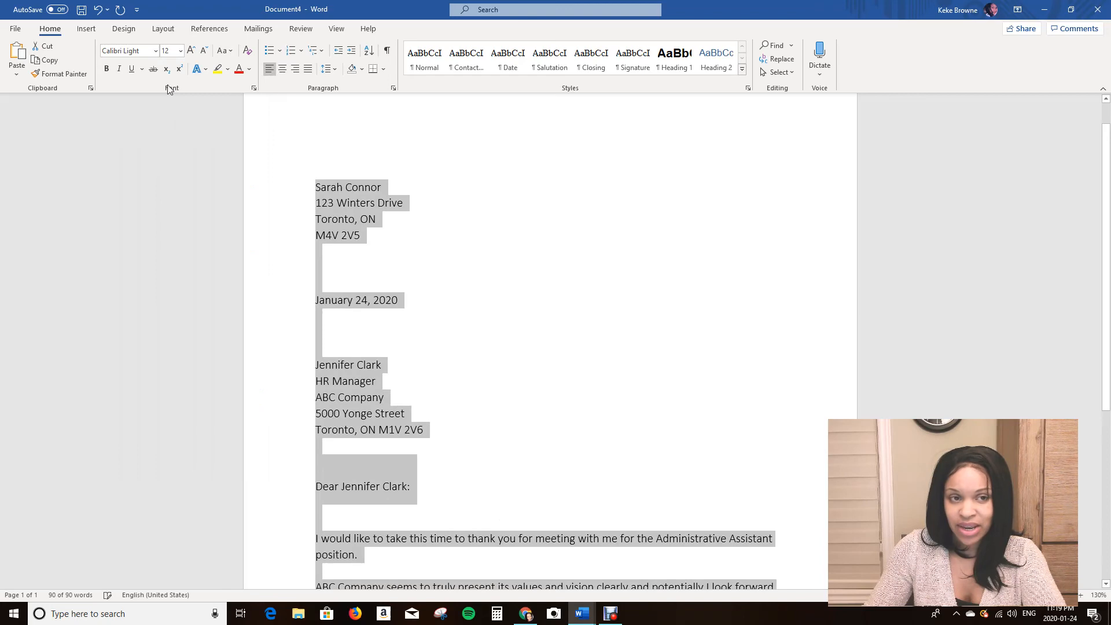
Set the selected letter text to font size 11 and deselect it.
{"action": "left_click", "coordinate": [181, 51]}
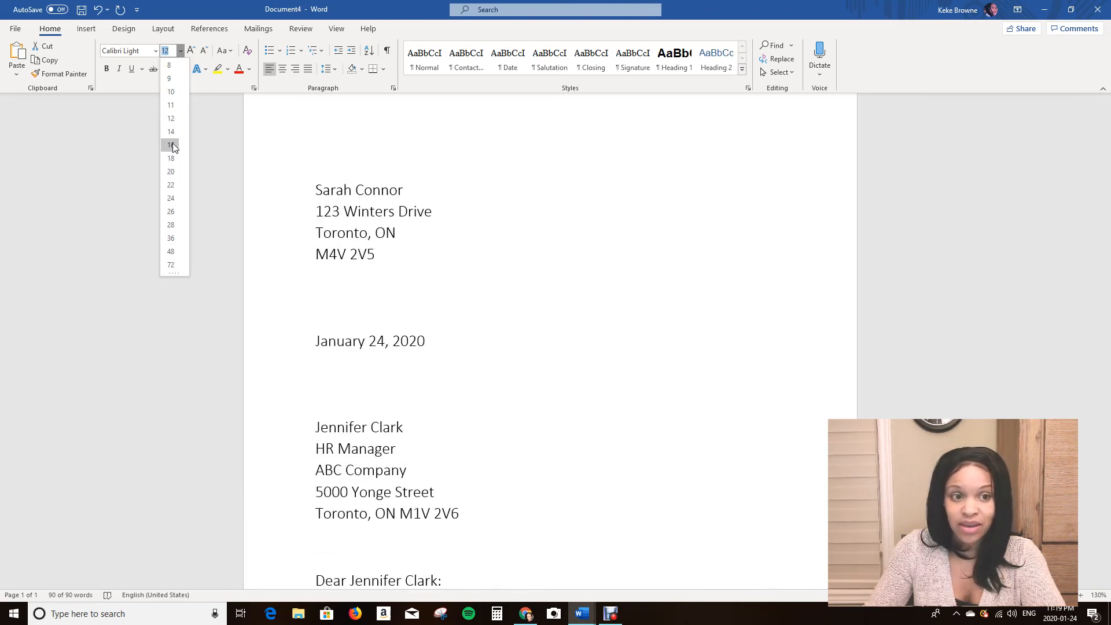
{"action": "left_click", "coordinate": [175, 107]}
{"action": "left_click", "coordinate": [461, 321]}
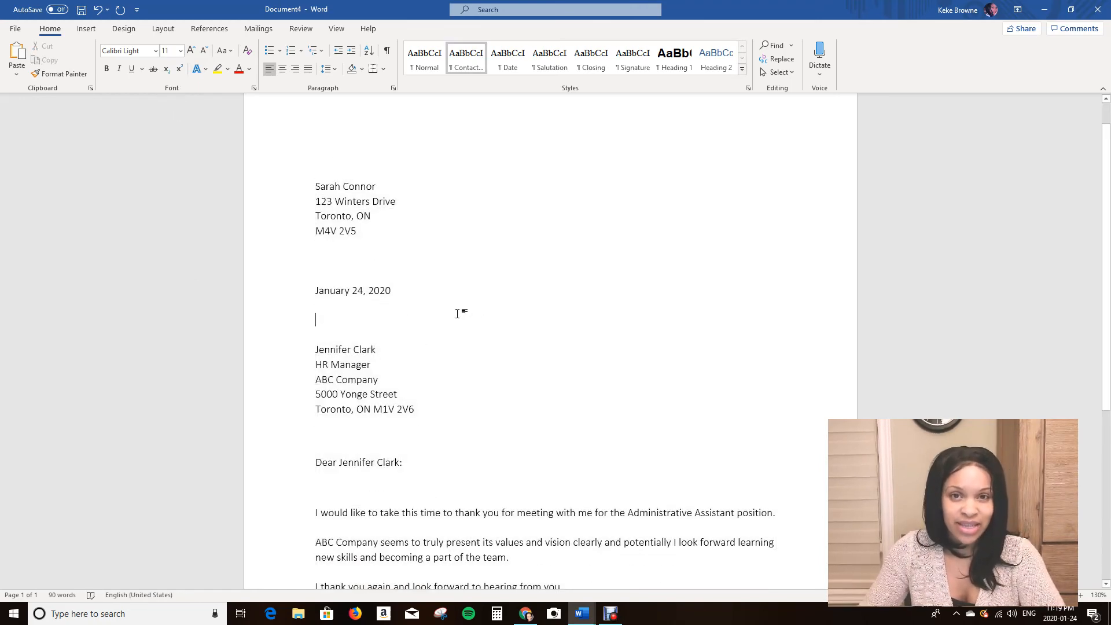
Inspect the reformatted letter's overall spacing and layout across the page.
{"action": "scroll", "coordinate": [458, 313], "scroll_direction": "down", "scroll_amount": 5}
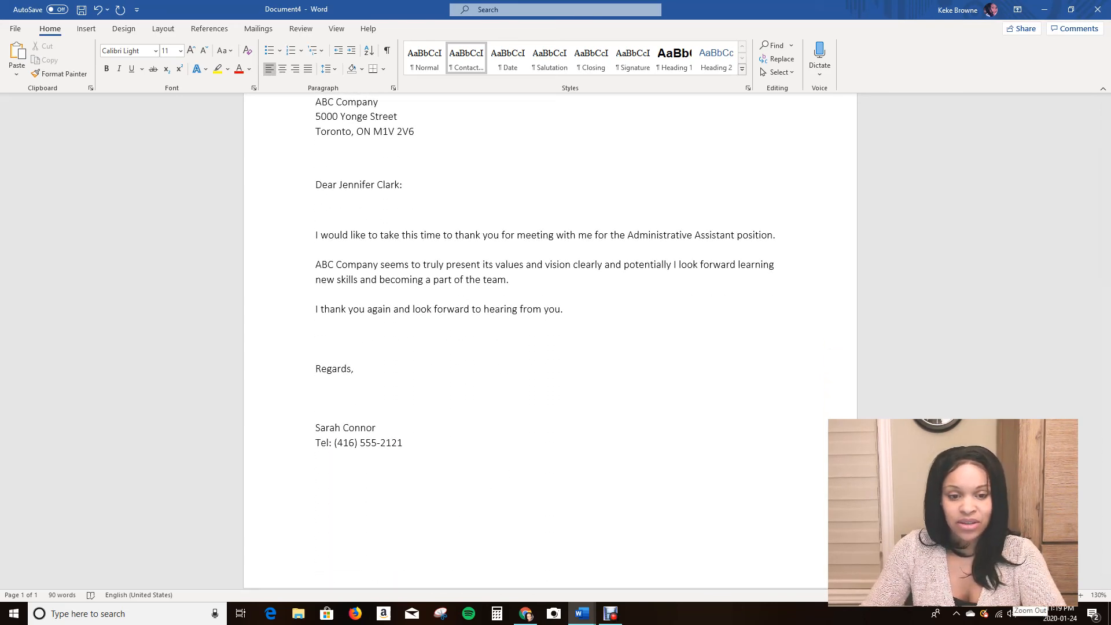
{"action": "scroll", "coordinate": [674, 539], "scroll_direction": "down", "scroll_amount": 2}
{"action": "scroll", "coordinate": [637, 511], "scroll_direction": "up", "scroll_amount": 4}
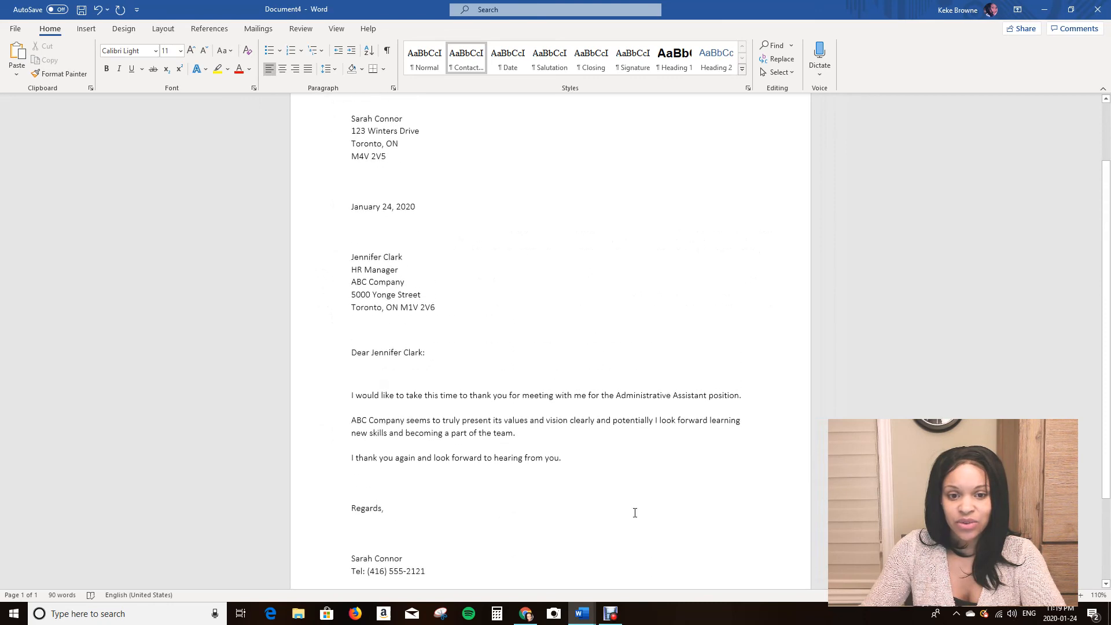
{"action": "scroll", "coordinate": [357, 382], "scroll_direction": "down", "scroll_amount": 4}
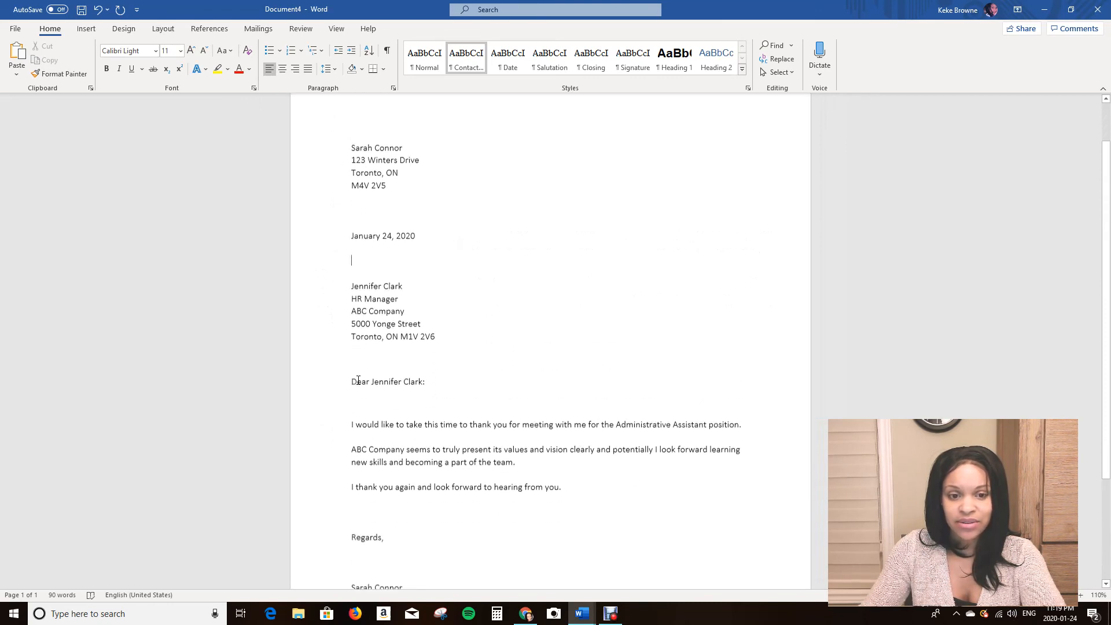
{"action": "scroll", "coordinate": [358, 458], "scroll_direction": "up", "scroll_amount": 3}
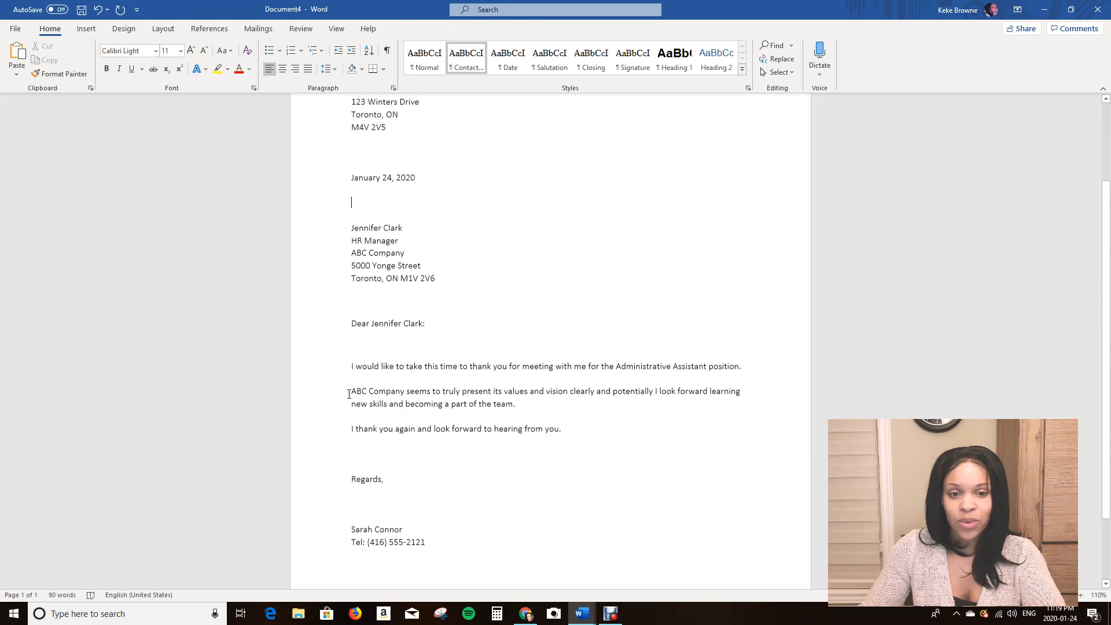
{"action": "scroll", "coordinate": [375, 379], "scroll_direction": "down", "scroll_amount": 2}
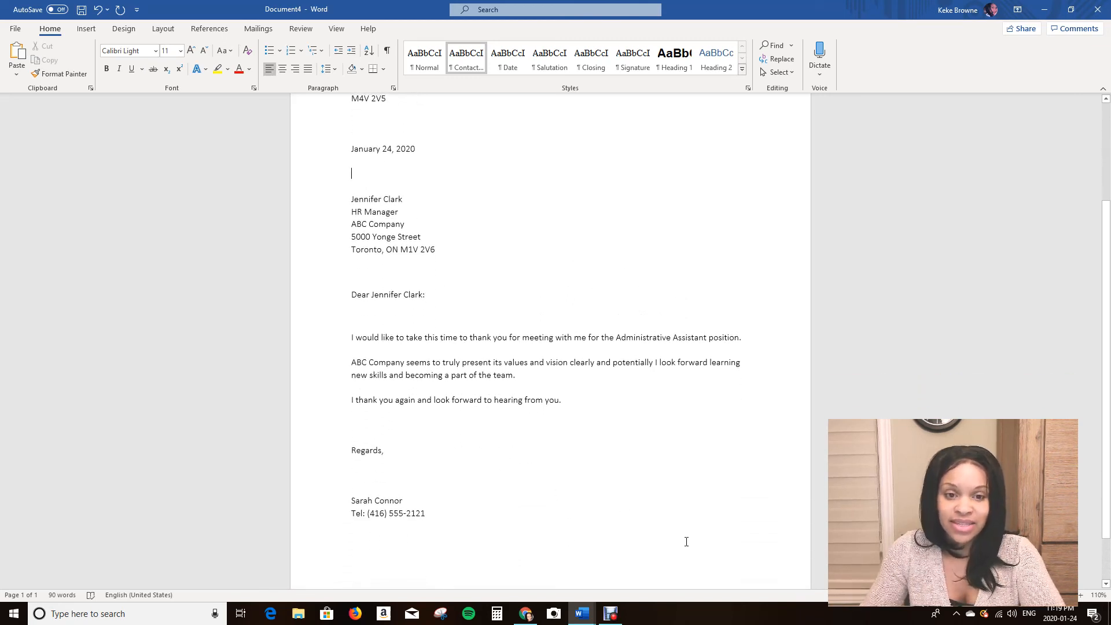
{"action": "scroll", "coordinate": [687, 542], "scroll_direction": "up", "scroll_amount": 1}
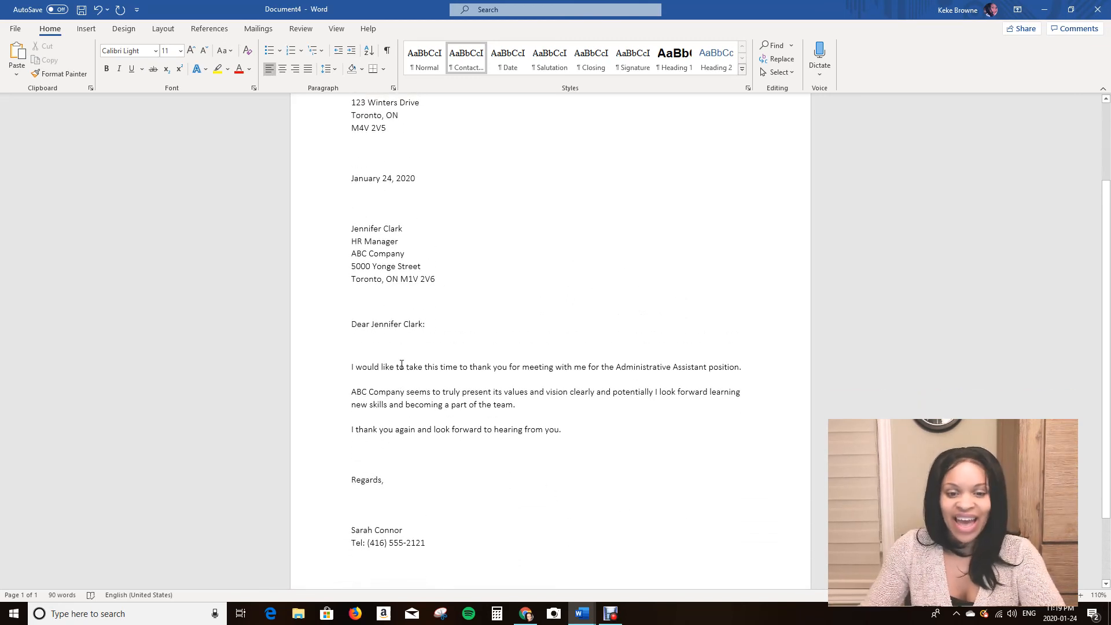